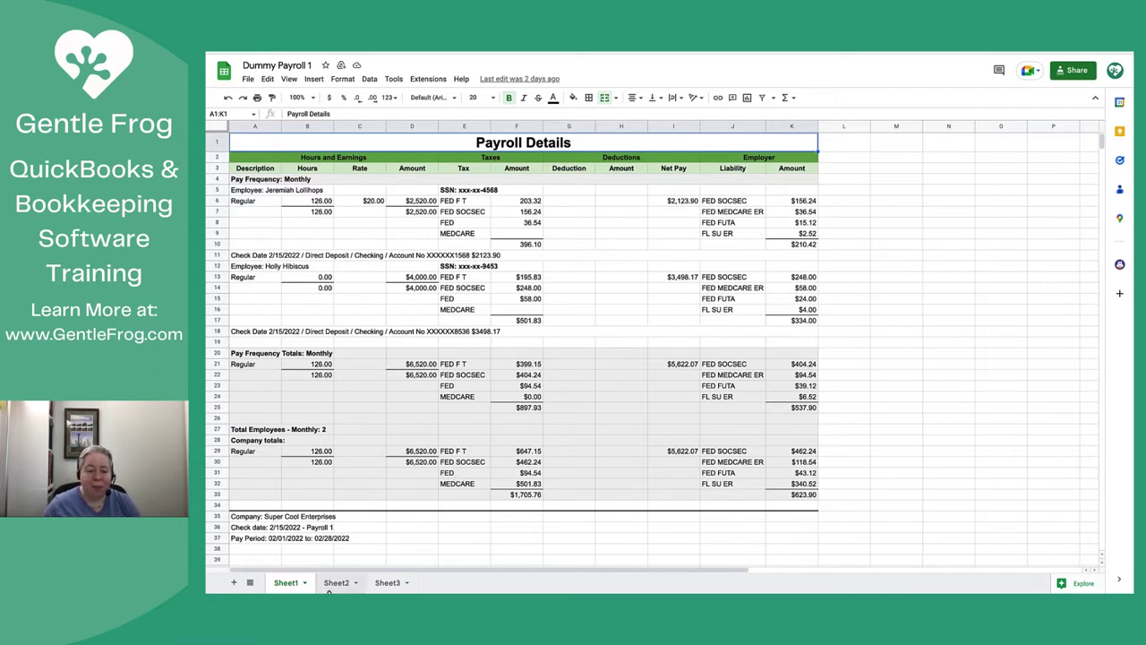
# Show Sheet2's Payroll Liability summary of $7,057.90 total cash required, excluding service fees
pyautogui.click(332, 584)
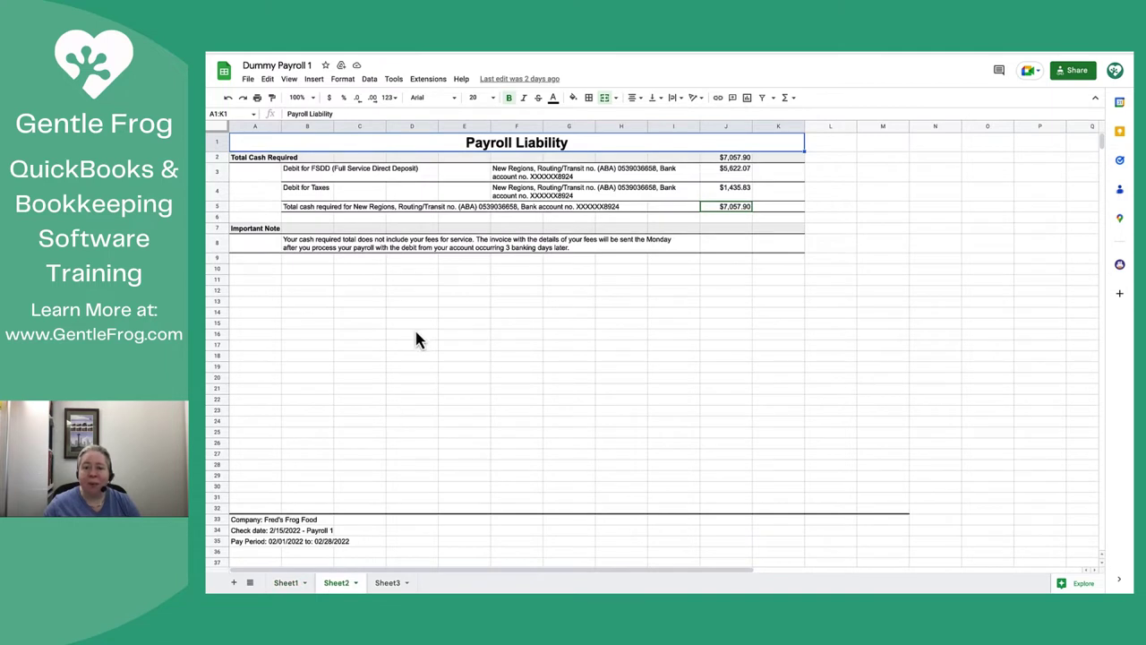
pyautogui.click(450, 294)
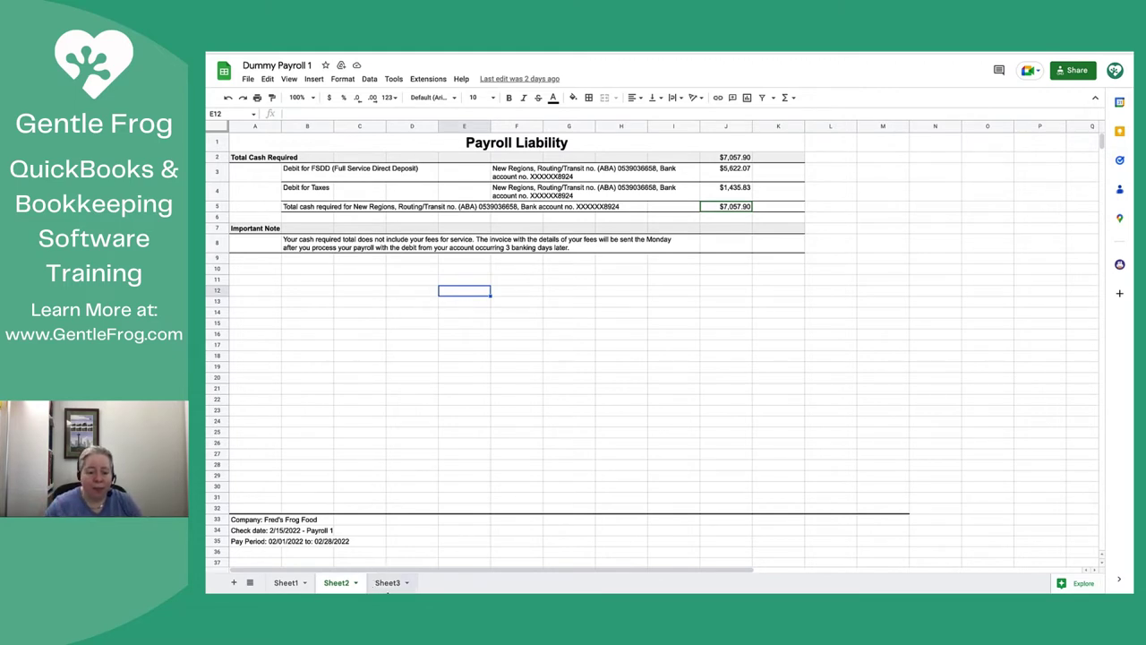
# On Sheet3, compare the Client deposit columns E6:F17 with the ADP columns G6:H17
pyautogui.click(387, 582)
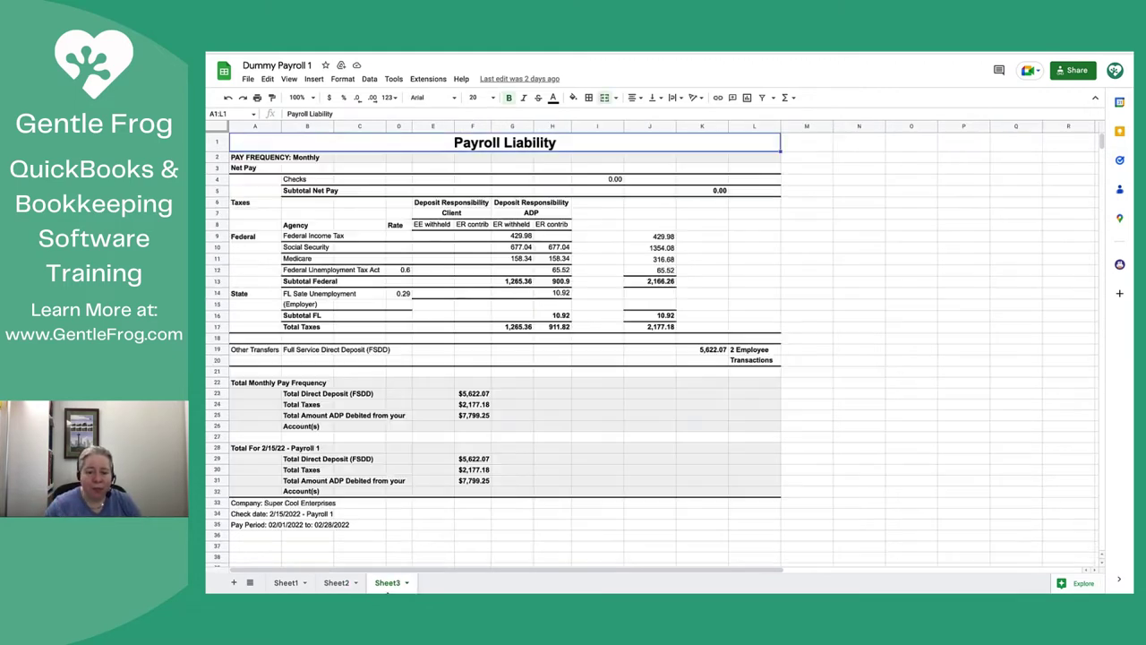
pyautogui.click(842, 339)
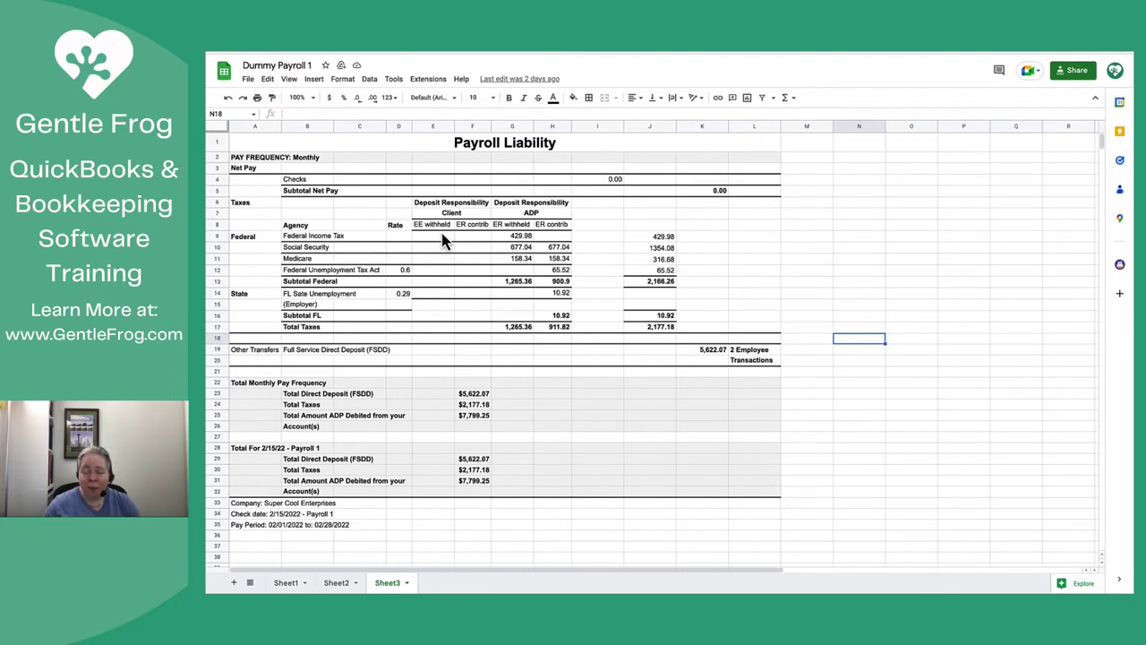
pyautogui.moveTo(436, 206); pyautogui.dragTo(470, 331)
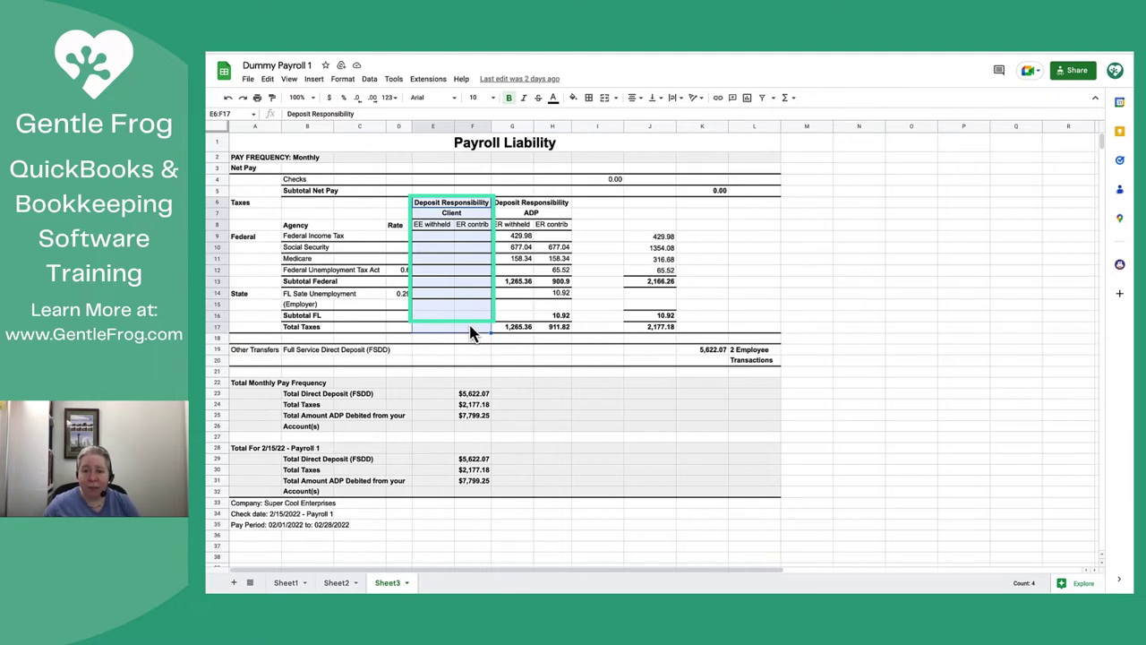
pyautogui.moveTo(512, 203); pyautogui.dragTo(551, 327)
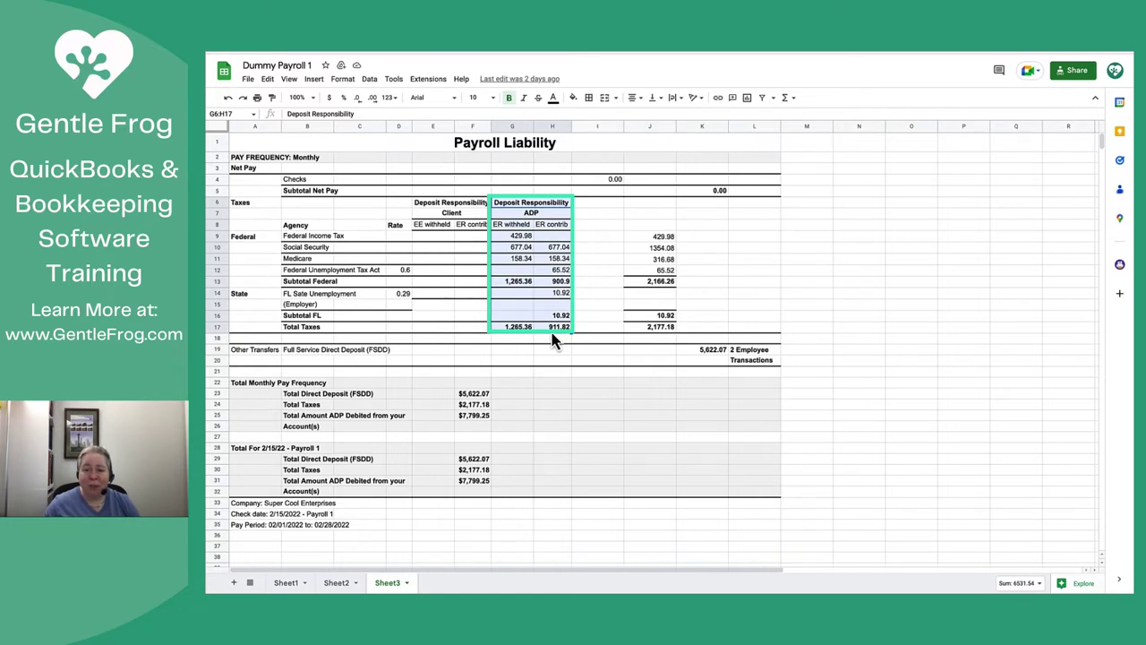
pyautogui.click(589, 300)
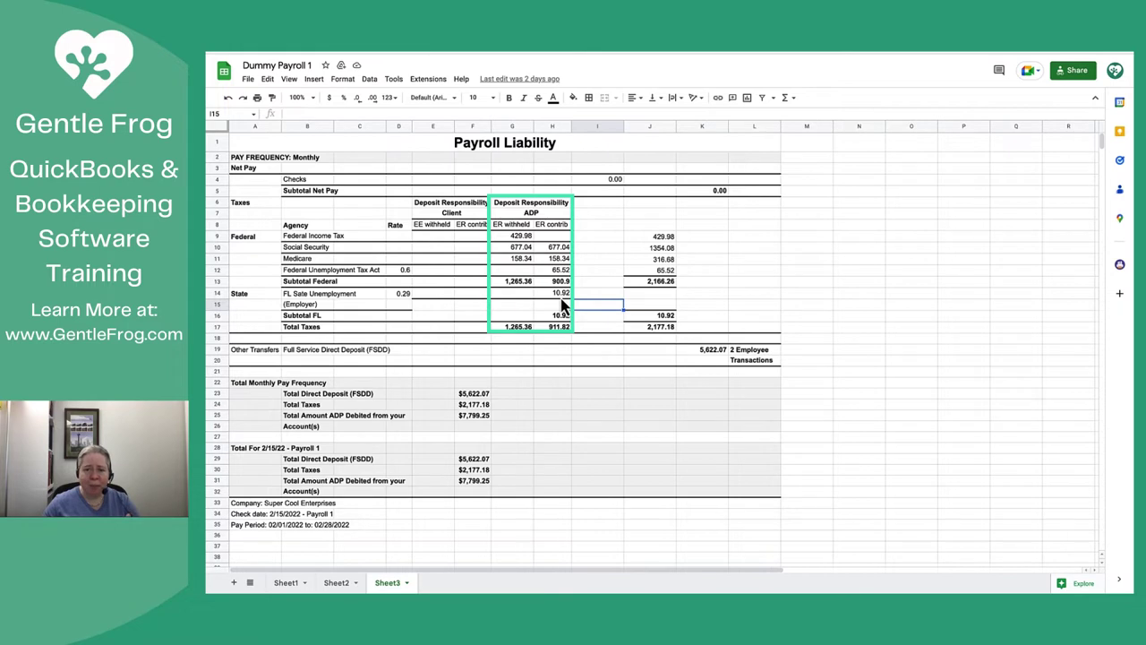
pyautogui.click(523, 214)
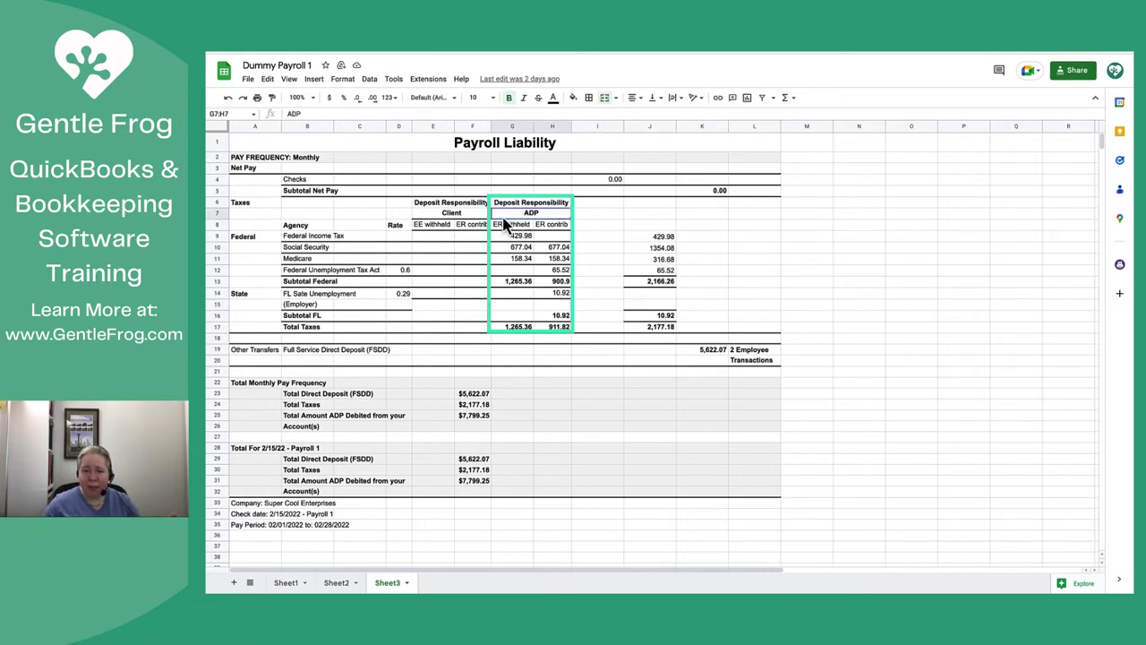
pyautogui.click(464, 215)
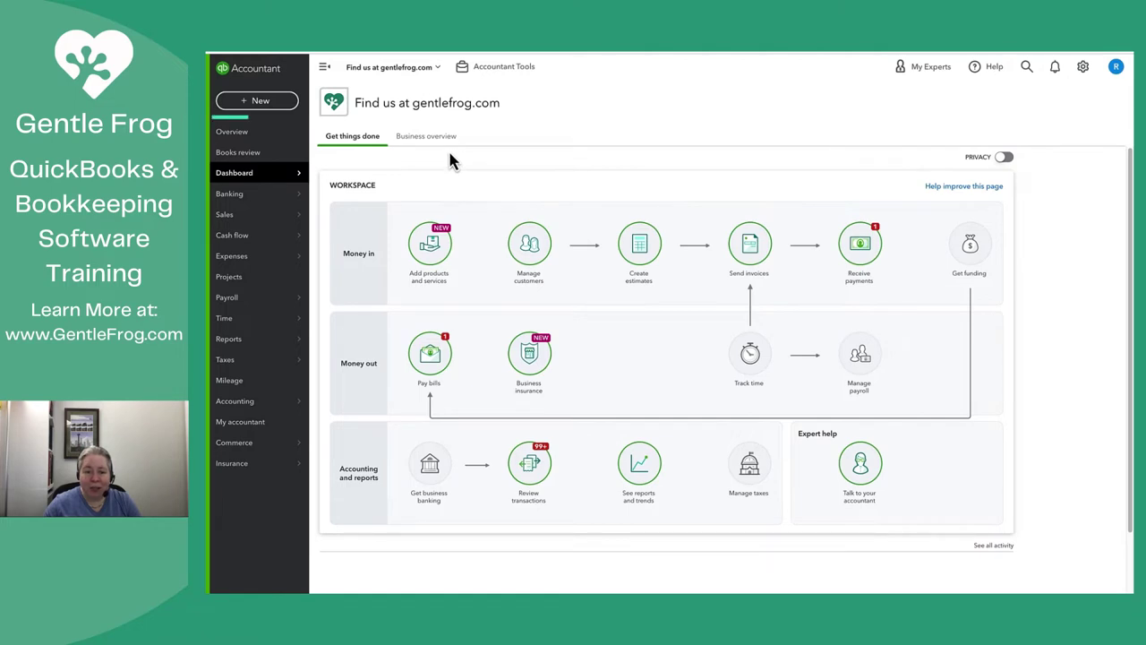
# Create a new journal entry from + New so blank Journal Entry #2 is ready for a date
pyautogui.click(278, 105)
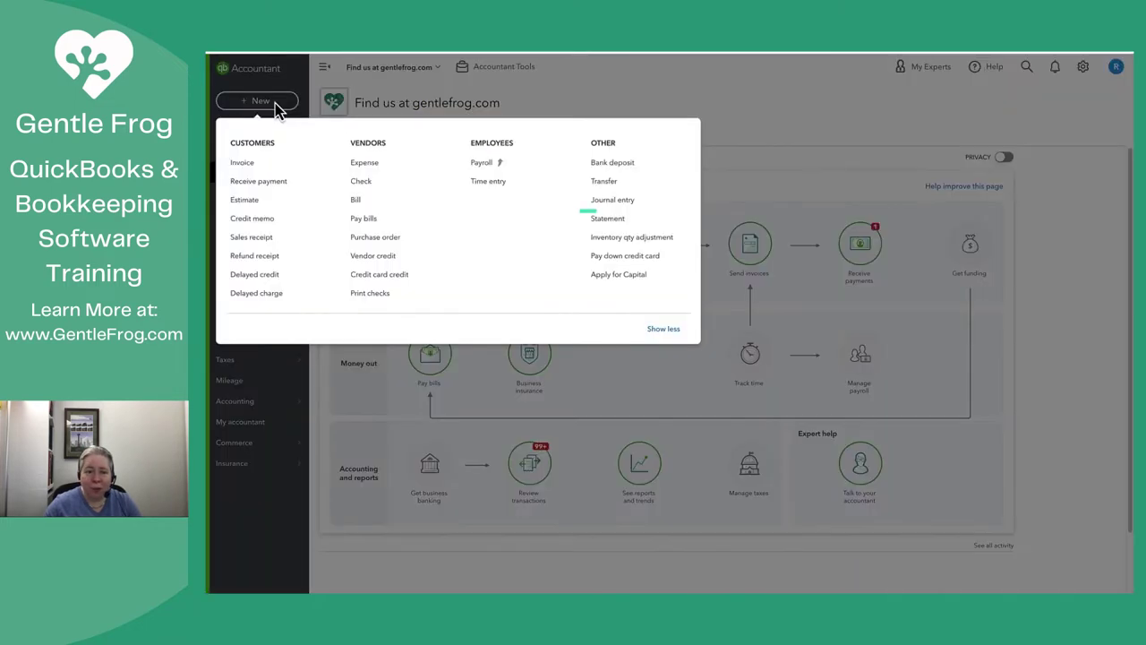
pyautogui.click(615, 205)
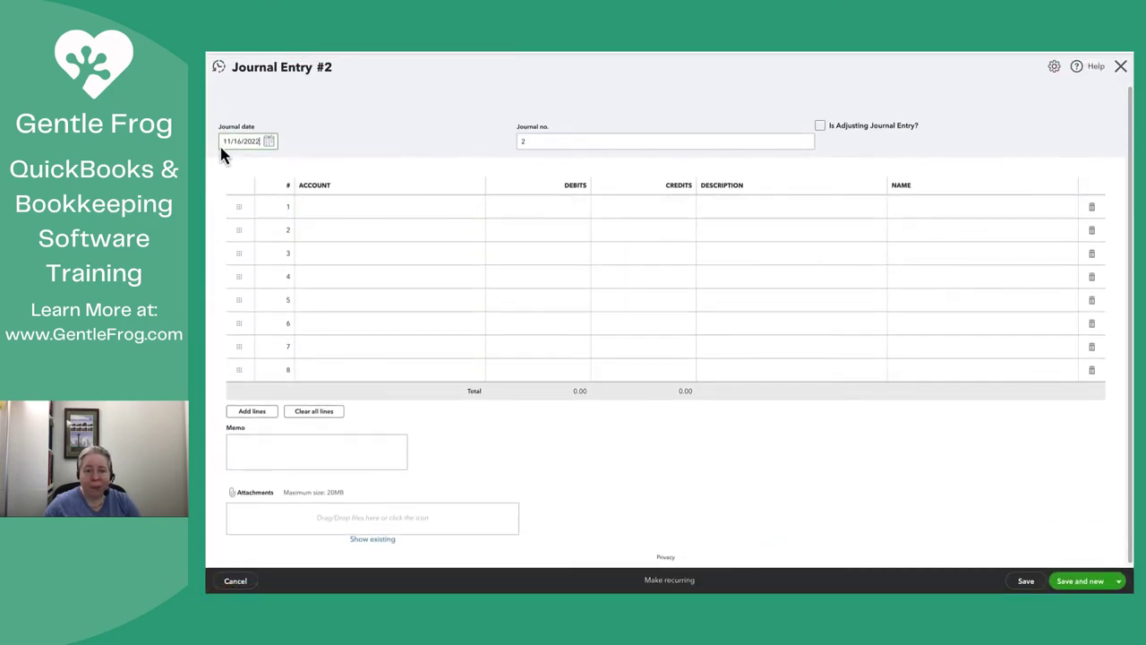
pyautogui.click(230, 141)
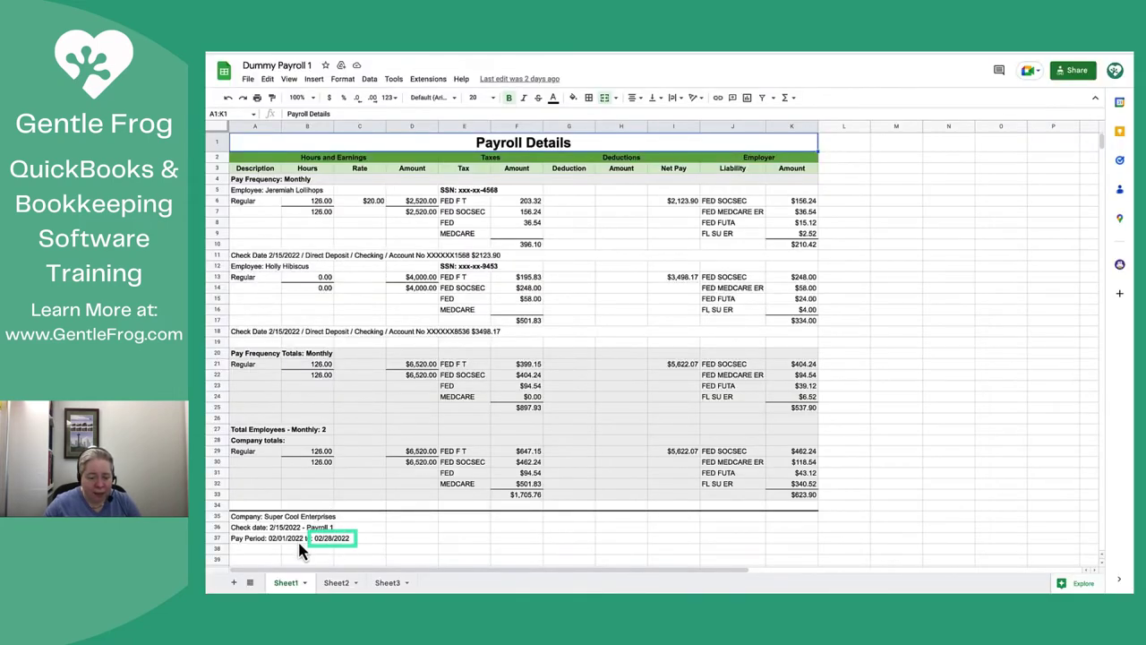
# Correct cell A36's check date from 2/15/2022 to 2/28/2022
pyautogui.click(297, 539)
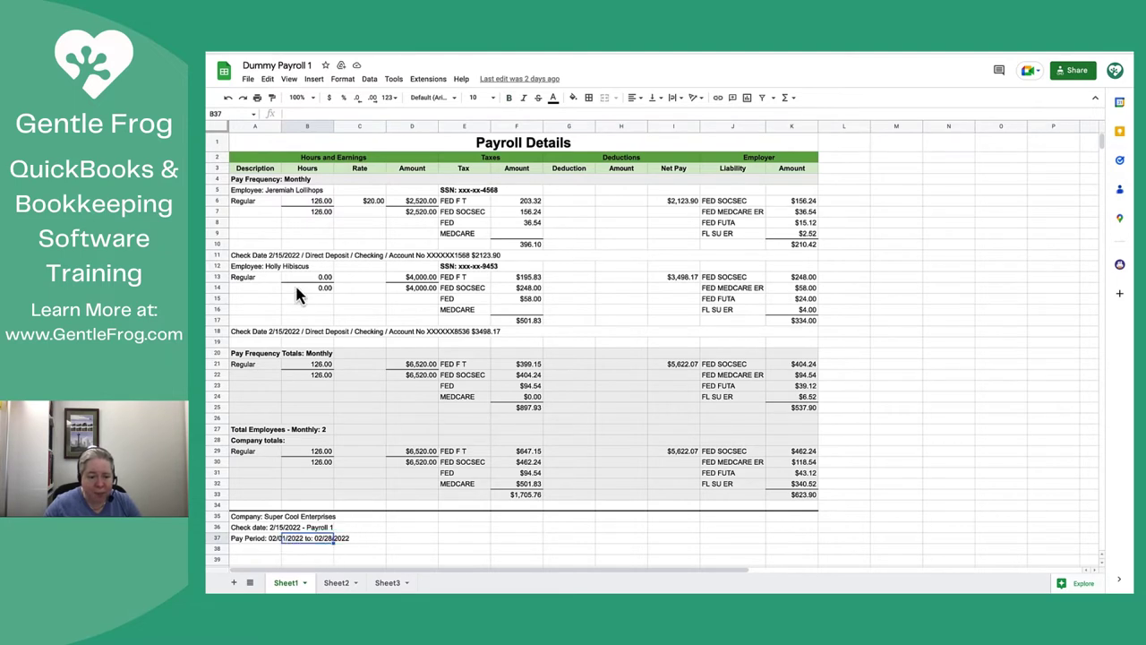
pyautogui.click(255, 529)
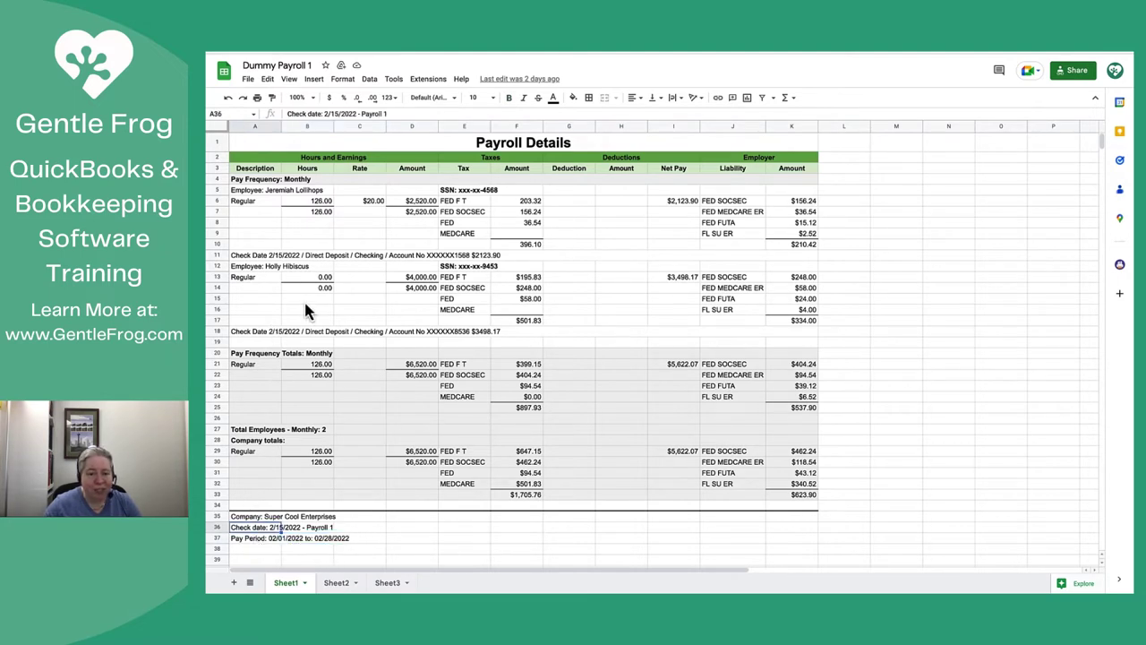
pyautogui.doubleClick(333, 114)
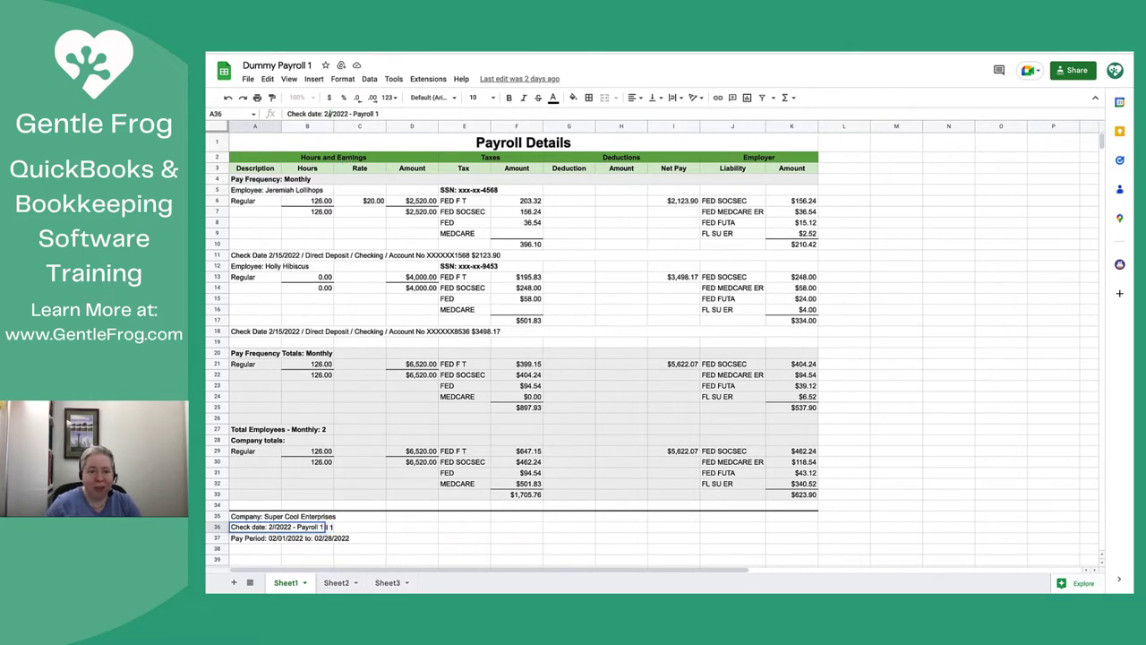
pyautogui.write('28')
pyautogui.press('Return')
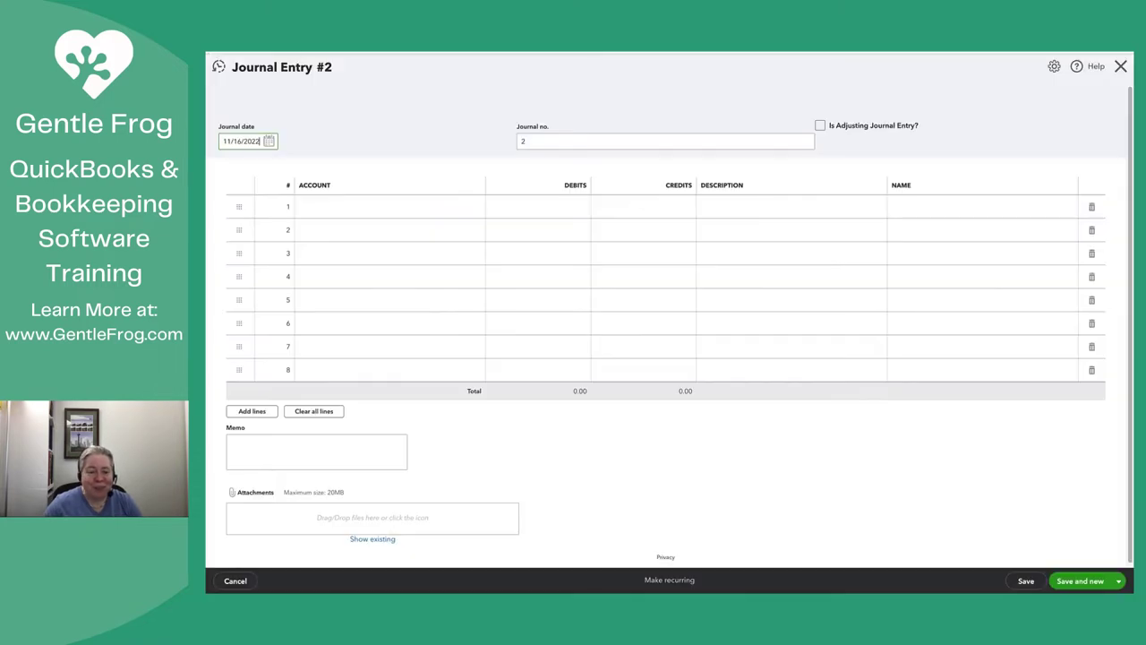
# Enter 02/28/2022 as the journal date and place the cursor on line 1
pyautogui.moveTo(258, 142); pyautogui.dragTo(223, 145)
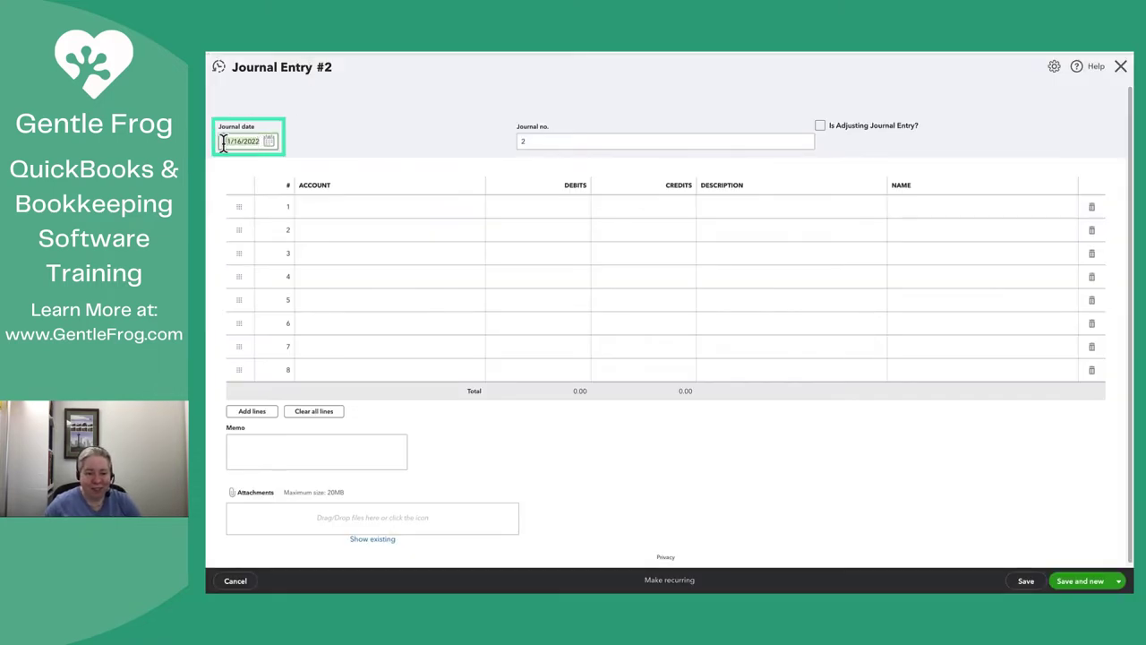
pyautogui.write('02/28/20')
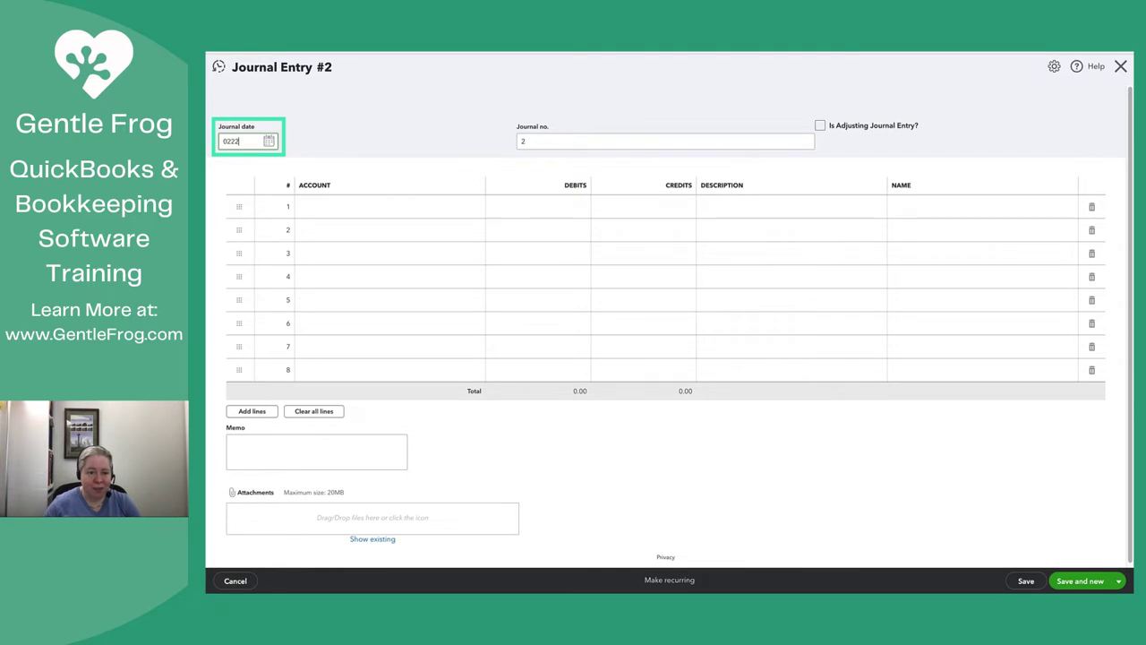
pyautogui.write('22')
pyautogui.press('Tab')
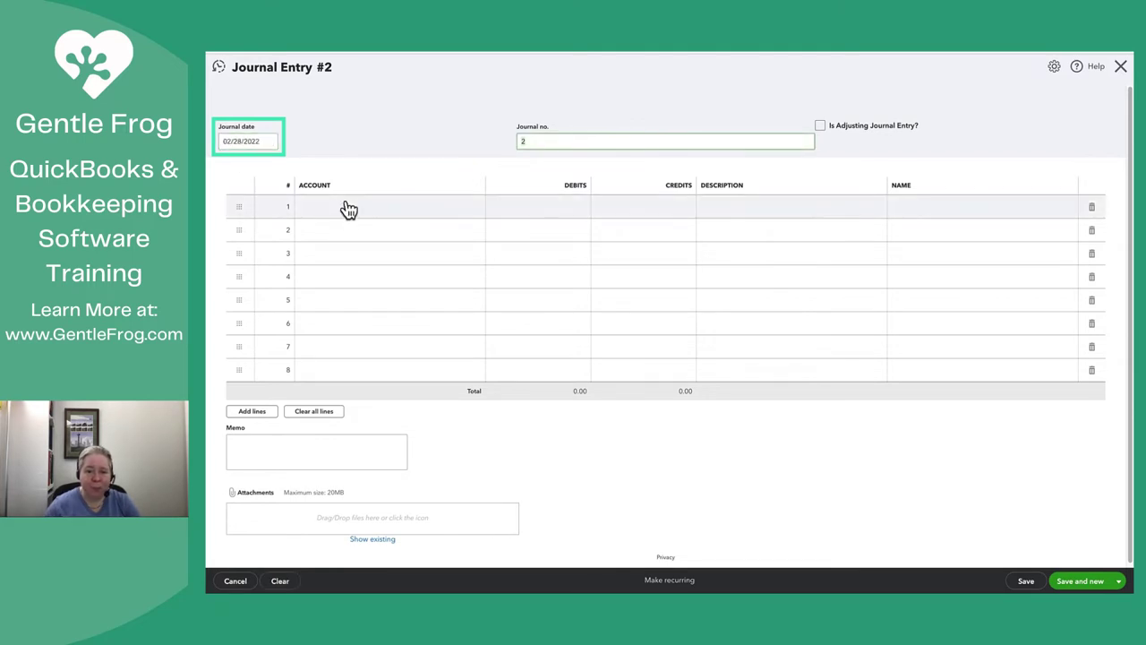
pyautogui.click(350, 208)
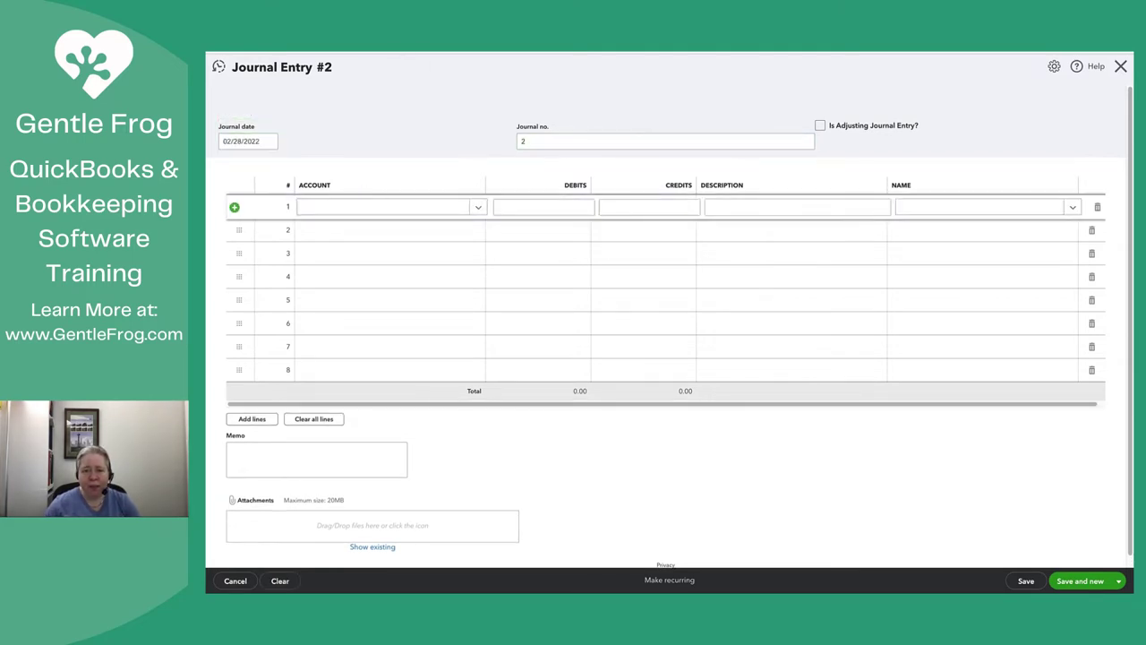
pyautogui.click(395, 52)
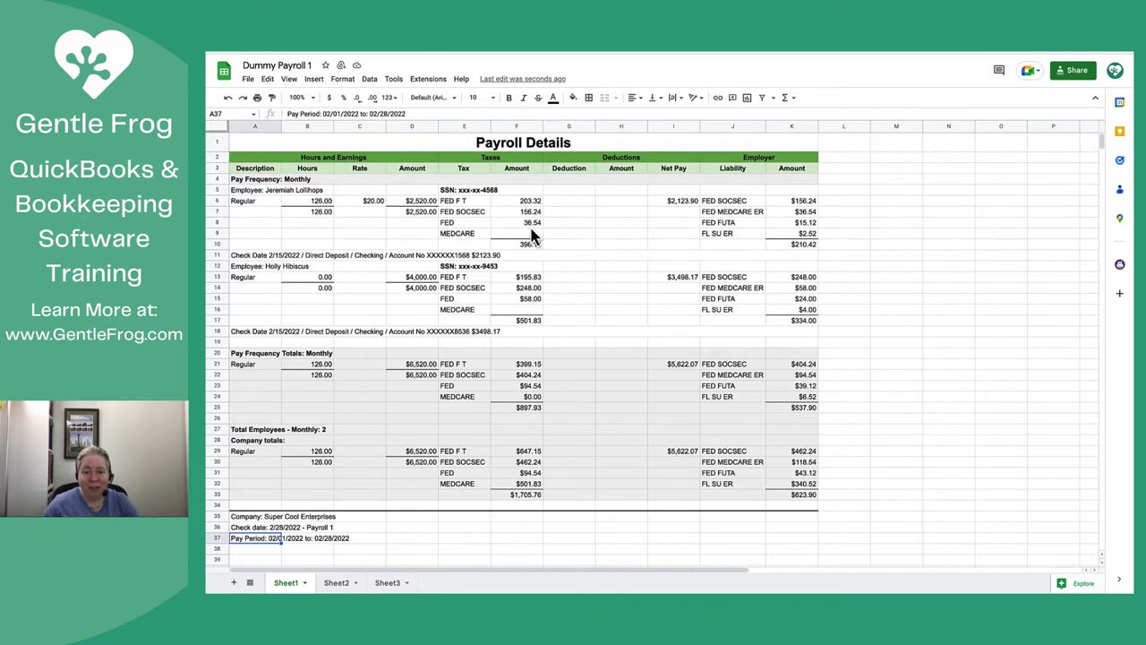
# Fill D7 ($2,520.00), D14 ($4,000.00) and the D22 total ($6,520.00) yellow
pyautogui.click(412, 213)
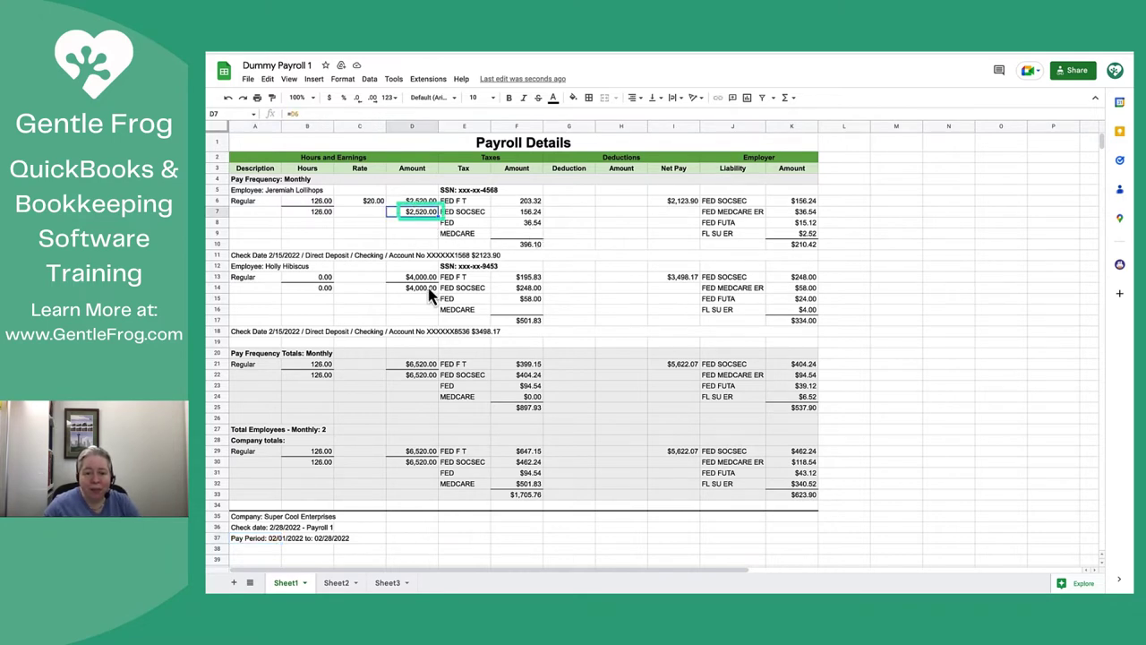
pyautogui.click(427, 291)
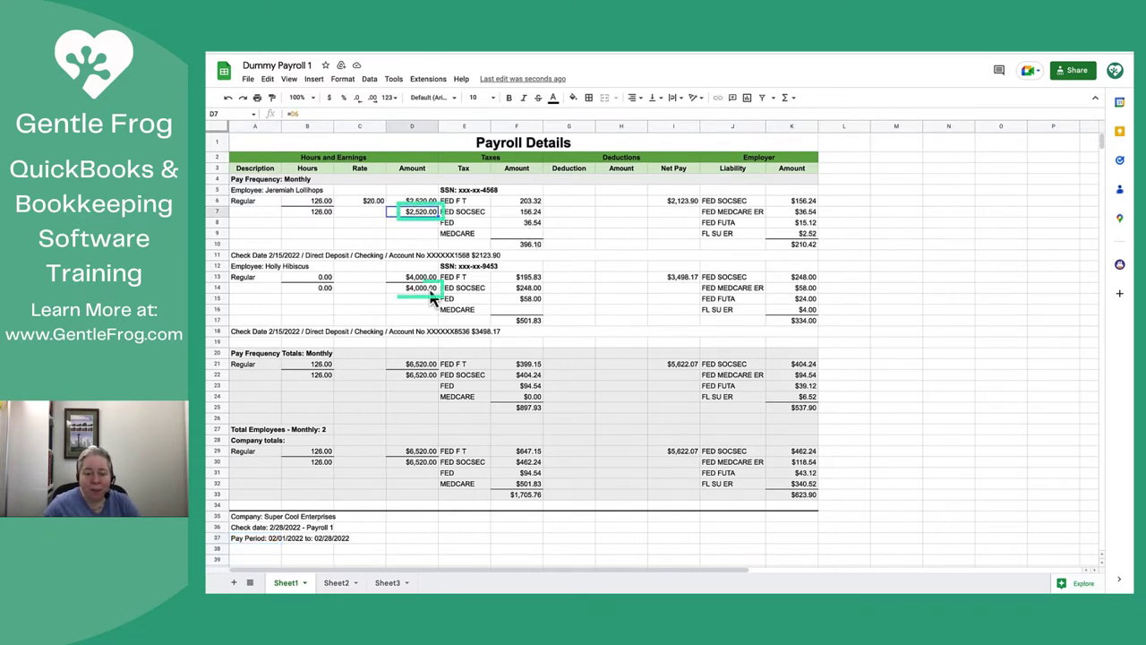
pyautogui.click(428, 214)
pyautogui.click(575, 99)
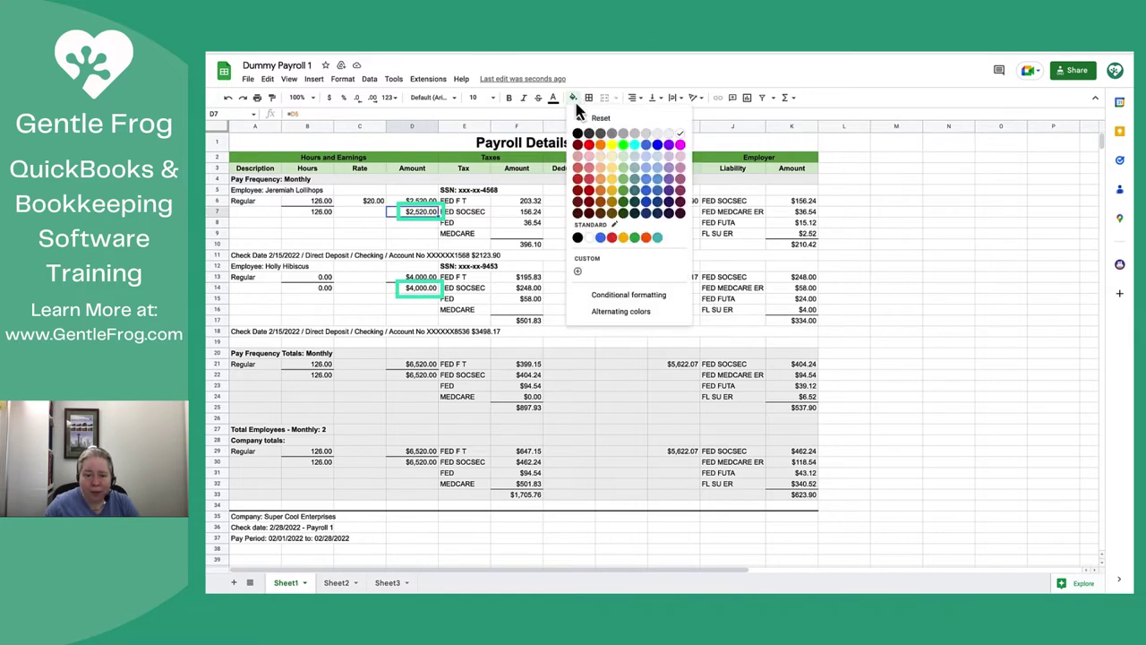
pyautogui.click(610, 150)
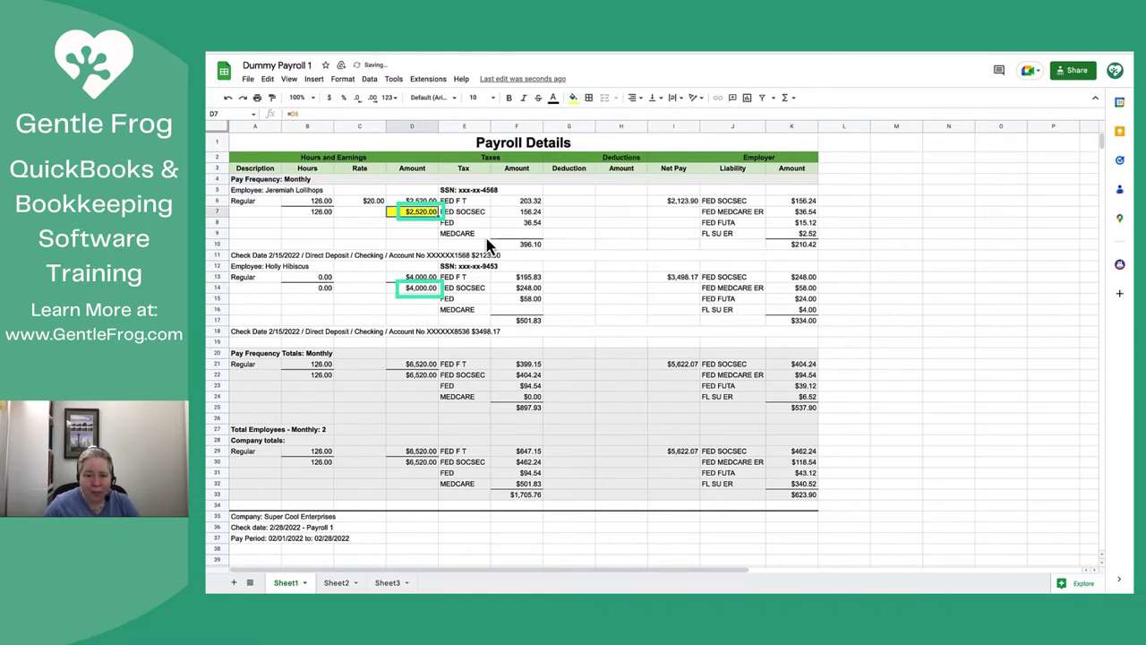
pyautogui.click(431, 288)
pyautogui.click(574, 97)
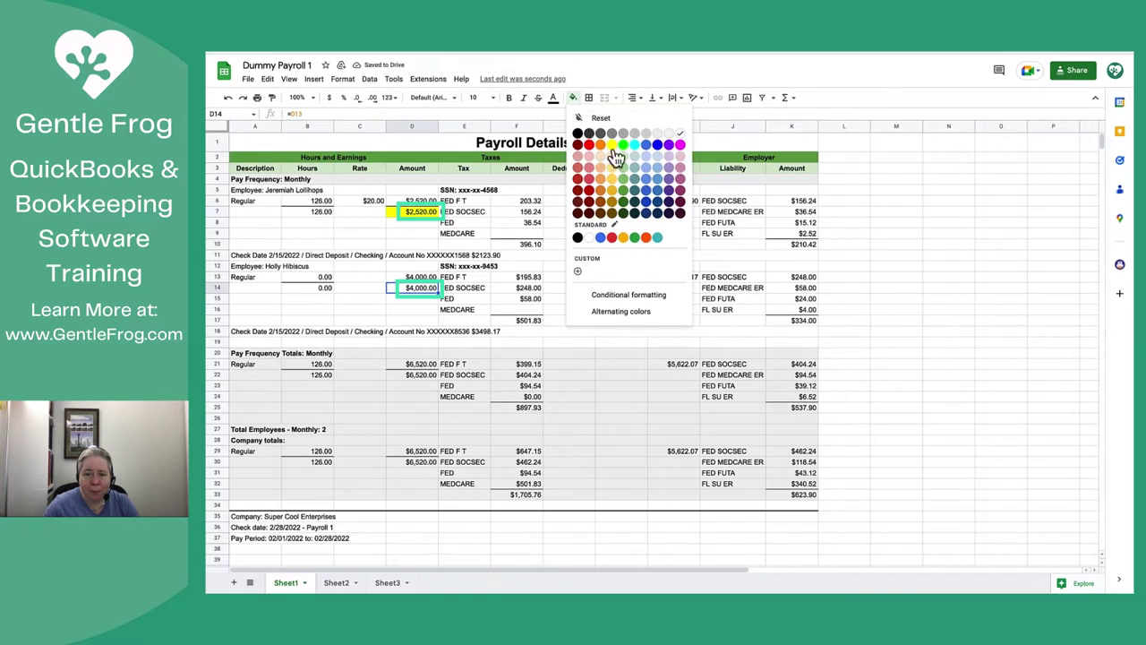
pyautogui.click(611, 145)
pyautogui.click(414, 377)
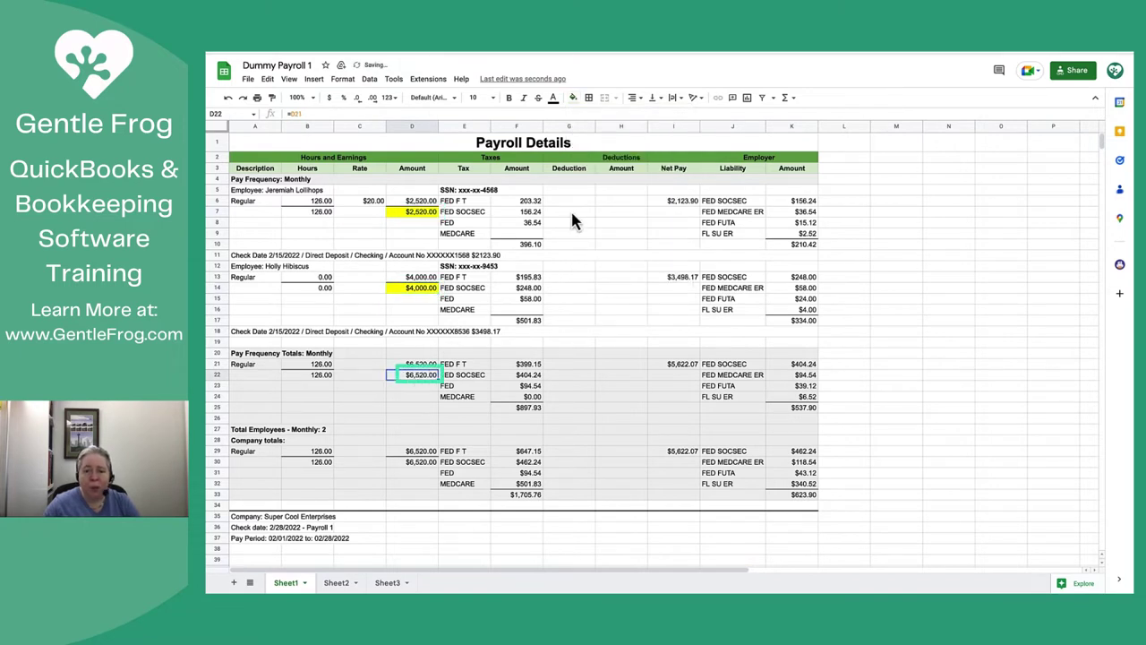
pyautogui.click(574, 98)
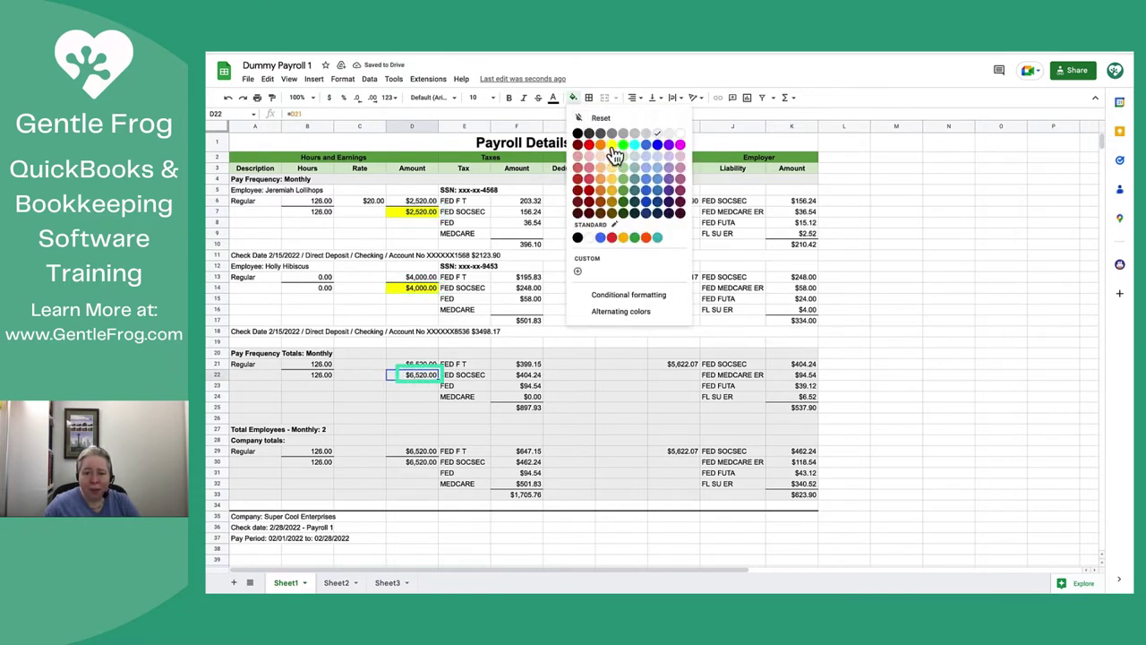
pyautogui.click(612, 145)
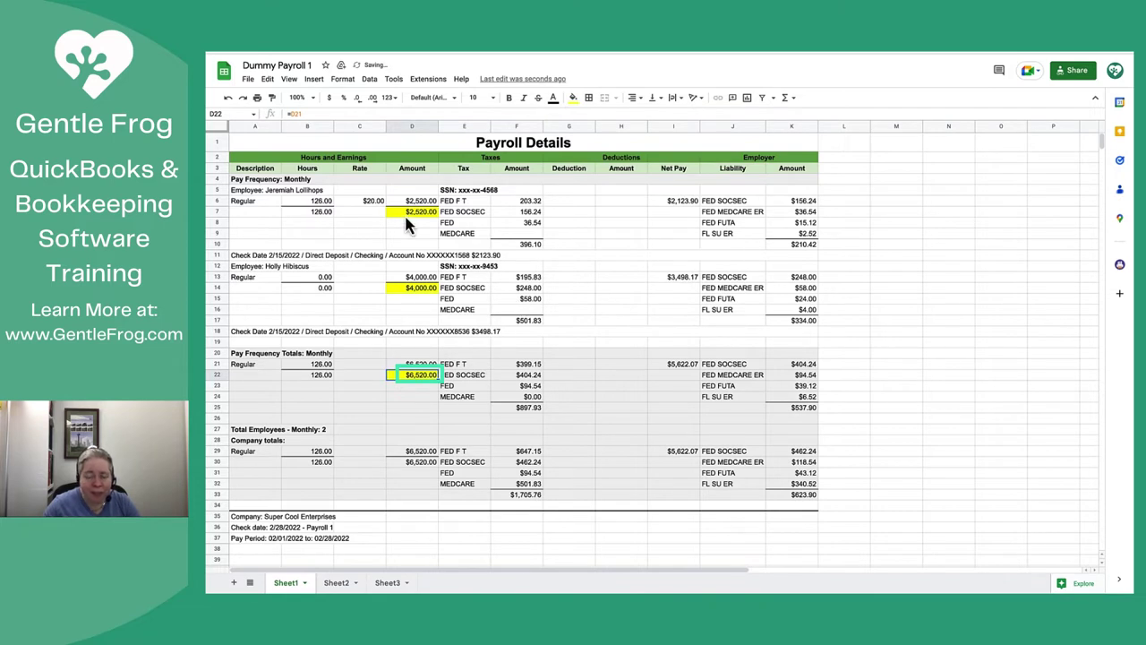
# Set line 1 to debit Payroll expenses:Wages 6,520.00
pyautogui.click(296, 52)
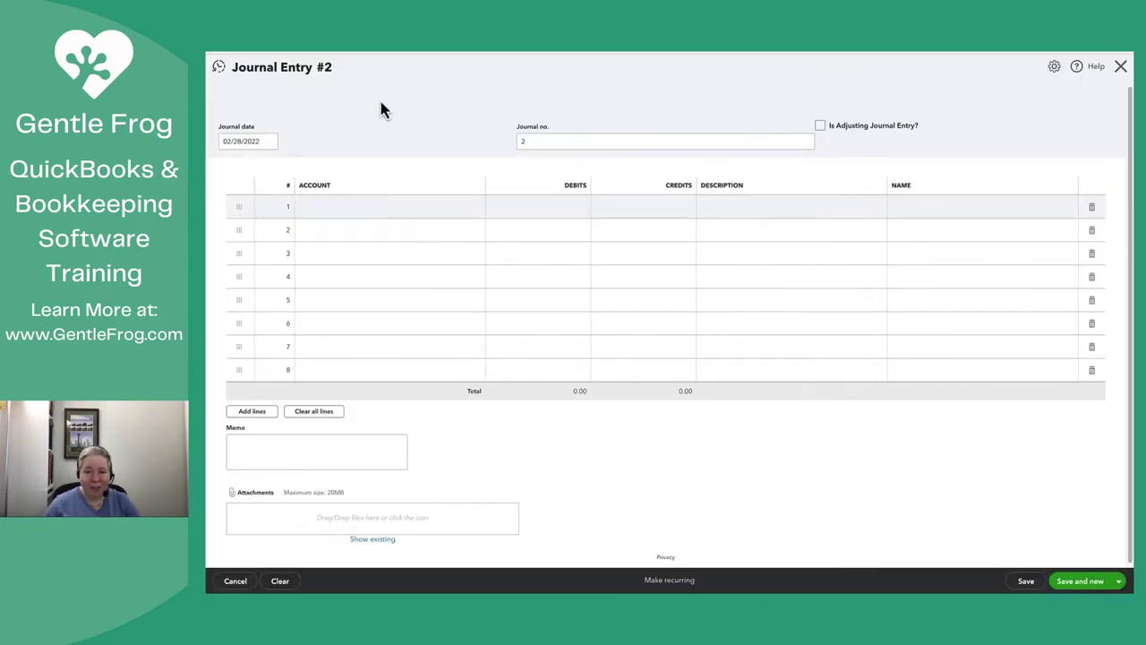
pyautogui.click(329, 217)
pyautogui.write('wages')
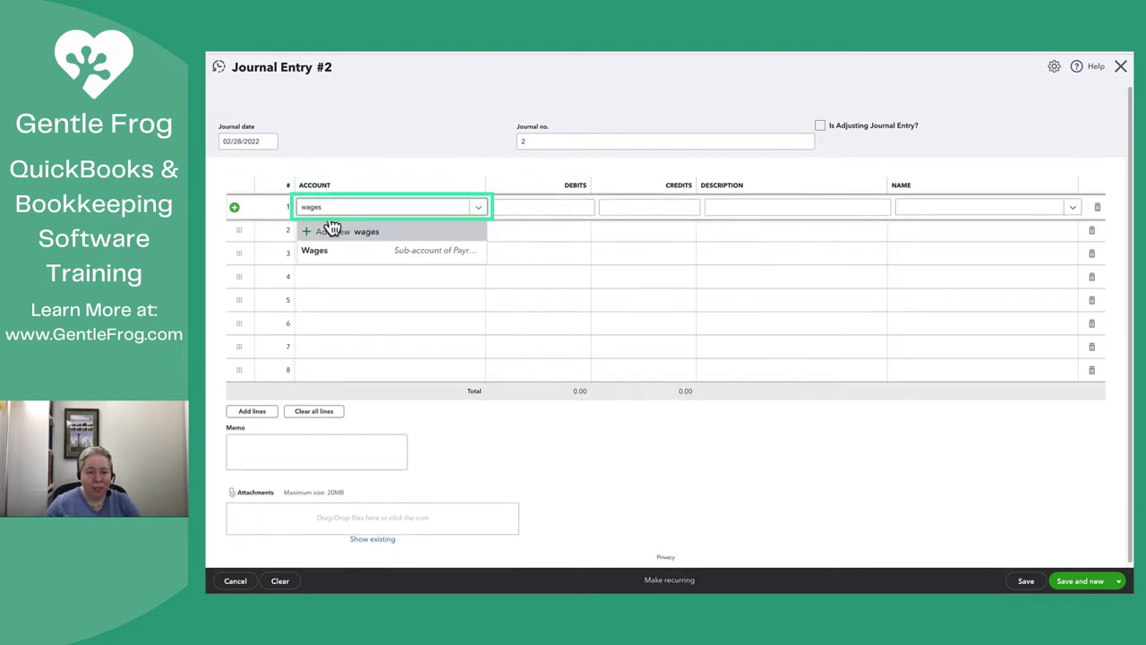
pyautogui.click(334, 252)
pyautogui.click(548, 209)
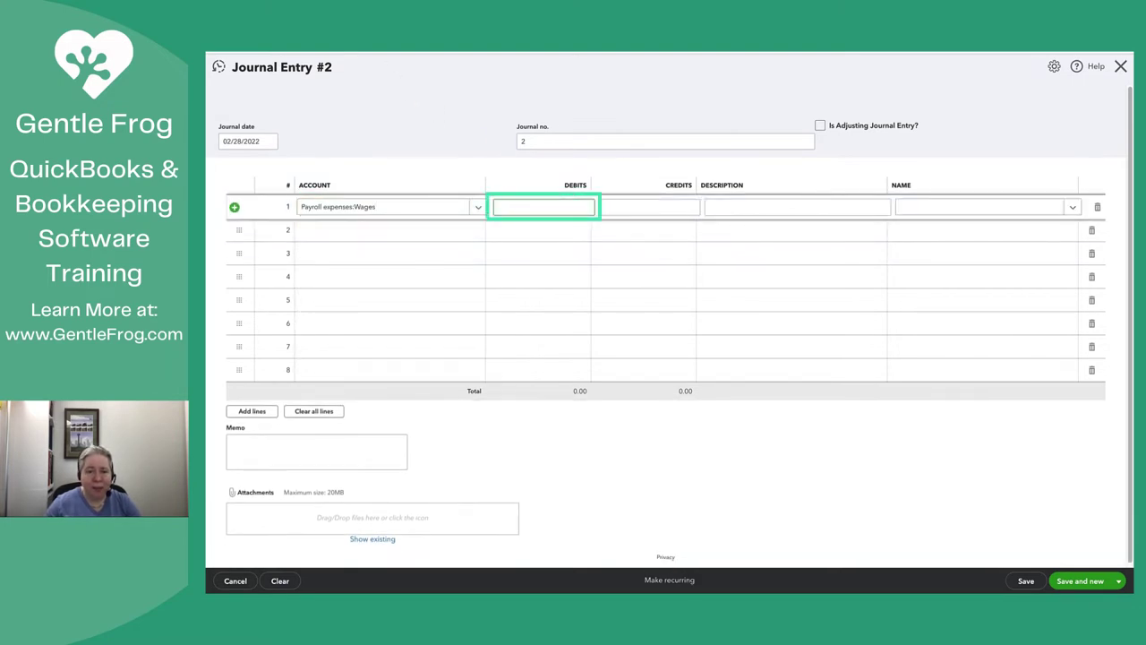
pyautogui.hotkey('alt', 'Tab')
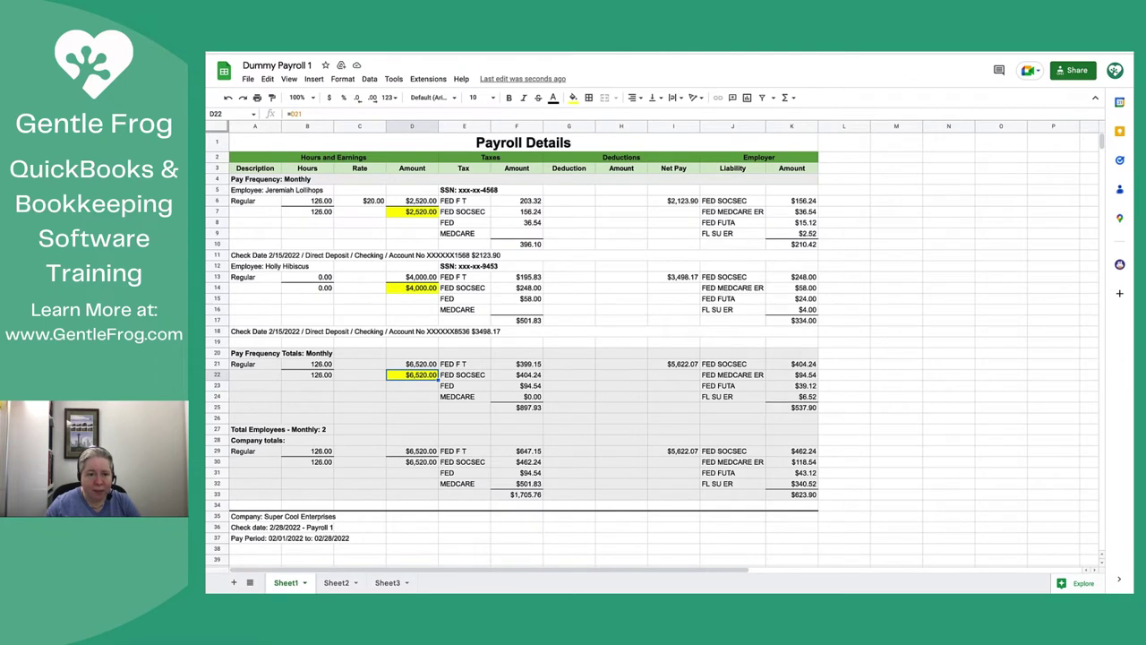
pyautogui.hotkey('alt', 'Tab')
pyautogui.click(546, 207)
pyautogui.write('6520.0')
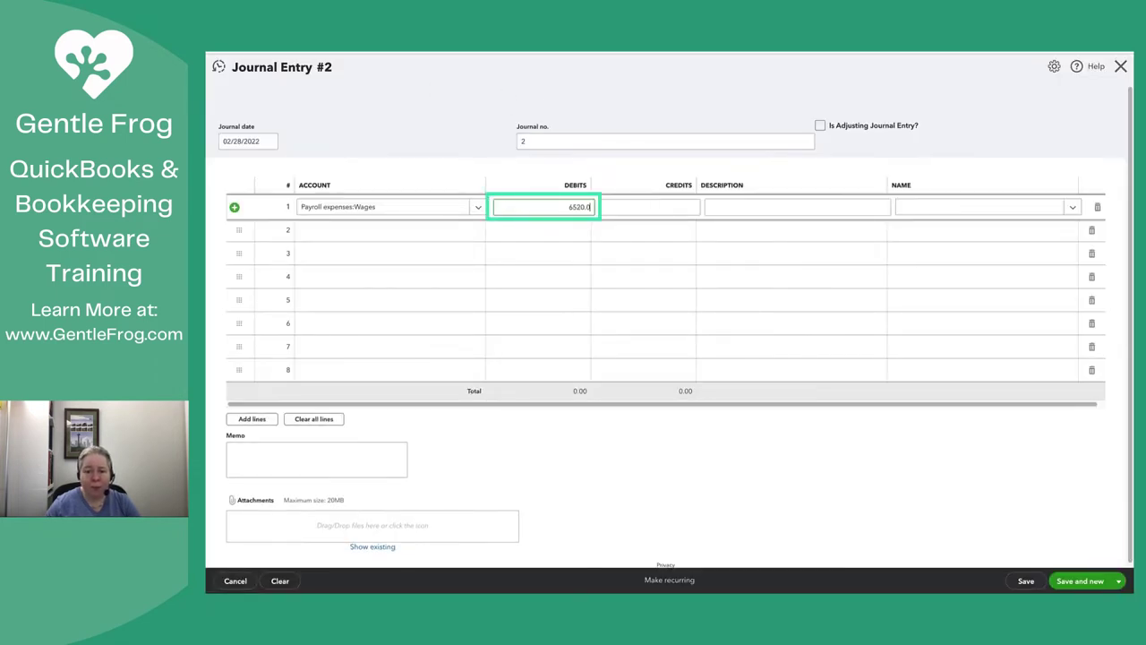
# Describe line 1 as 'Gross Wages for all team members' and start line 2
pyautogui.click(797, 206)
pyautogui.write('Gross')
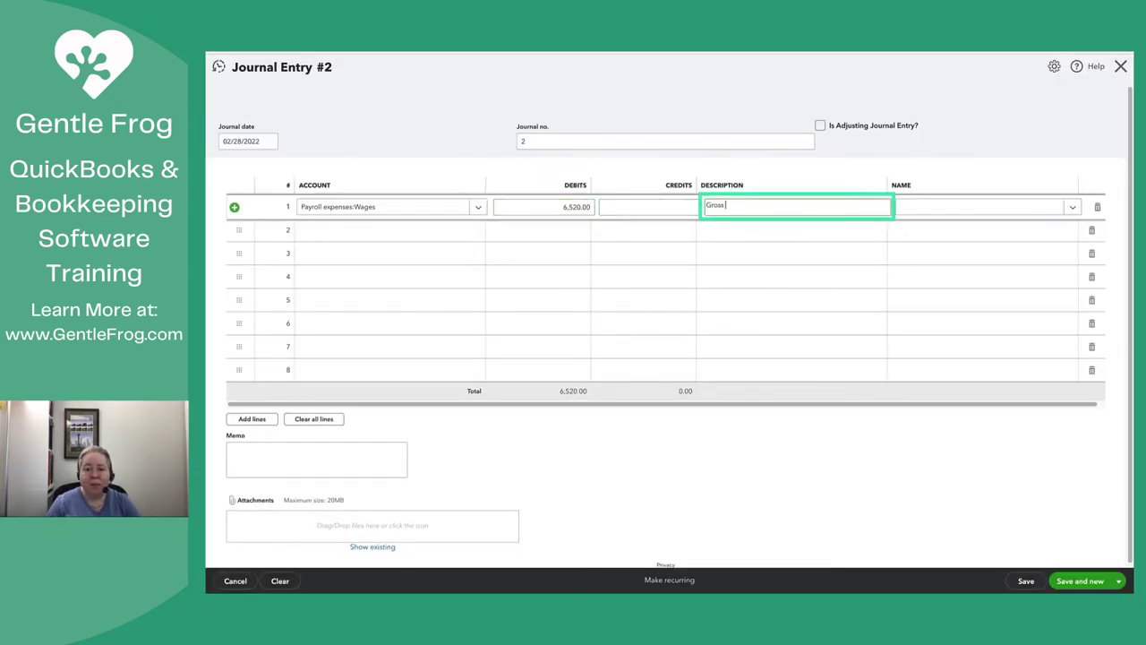
pyautogui.write(' Wages')
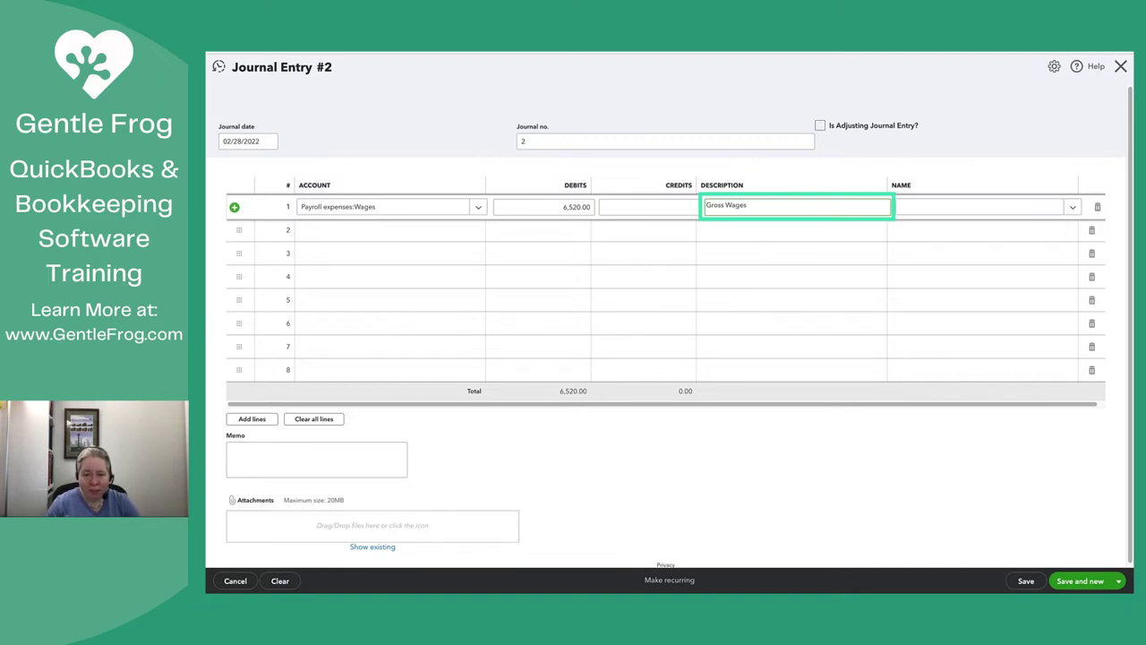
pyautogui.write(' for all team m')
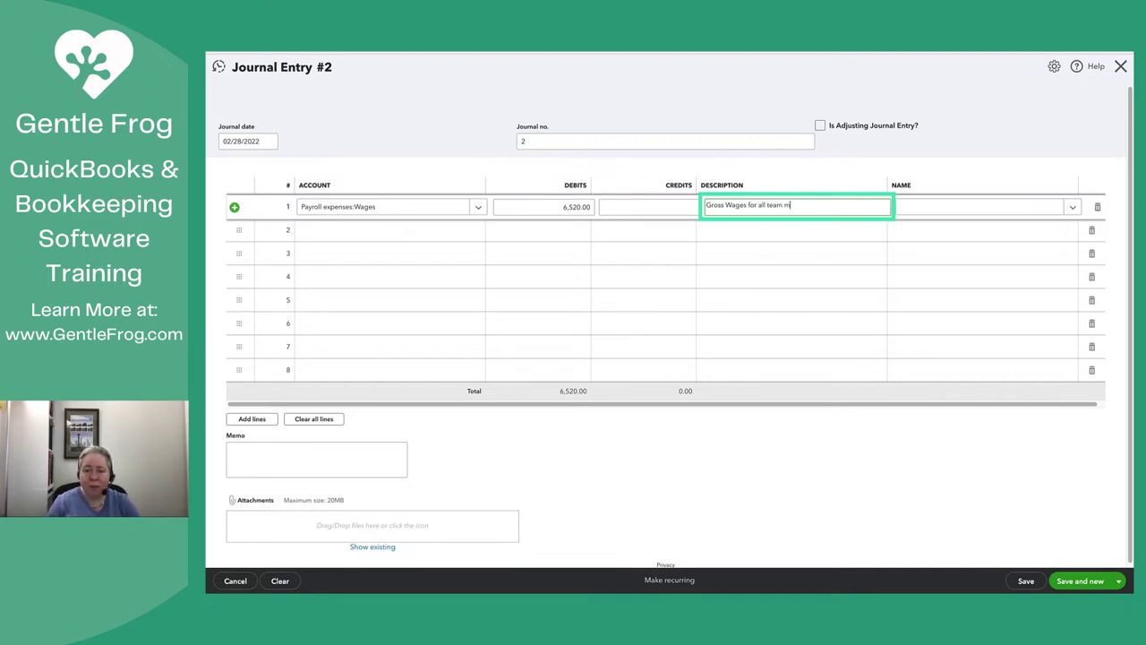
pyautogui.write('embers')
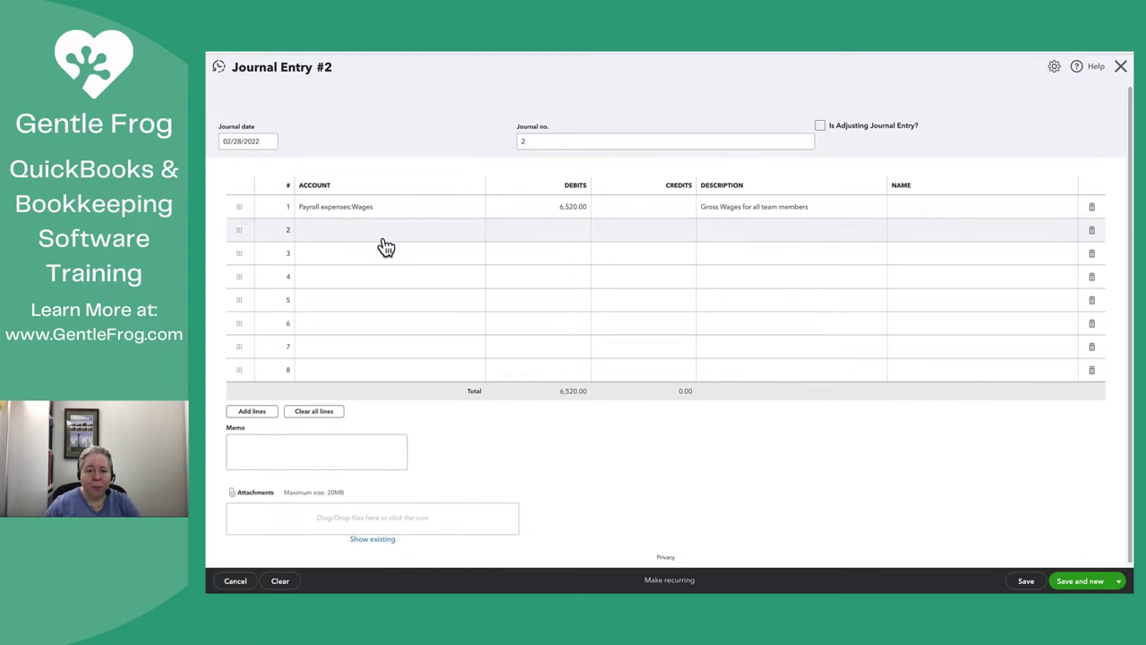
pyautogui.click(386, 248)
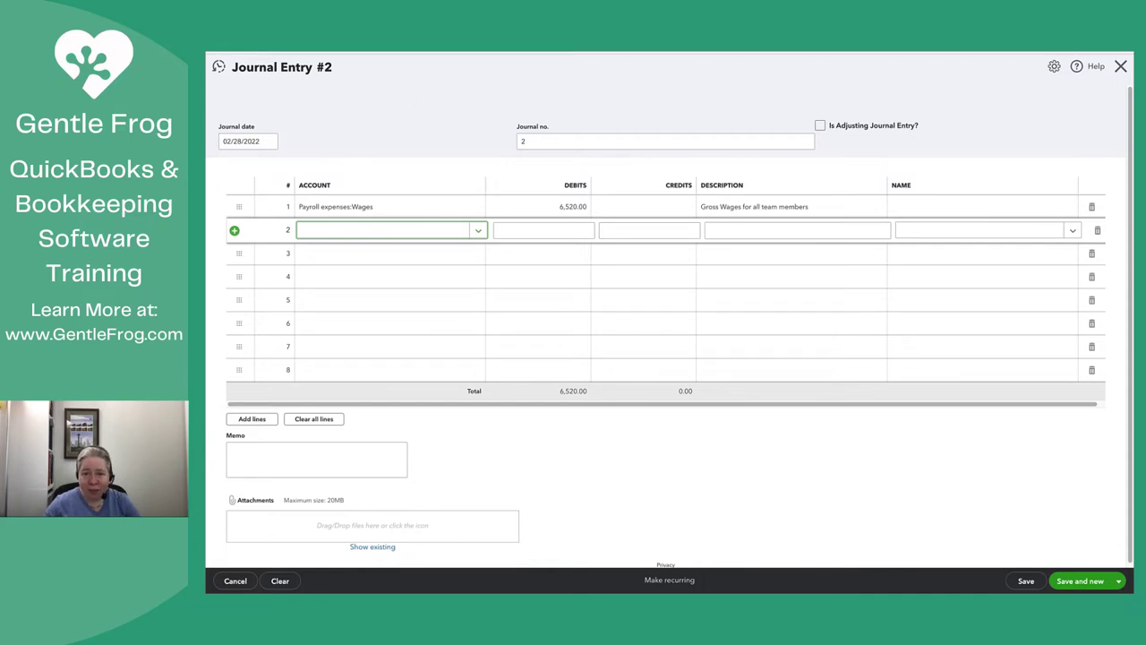
pyautogui.hotkey('alt', 'Tab')
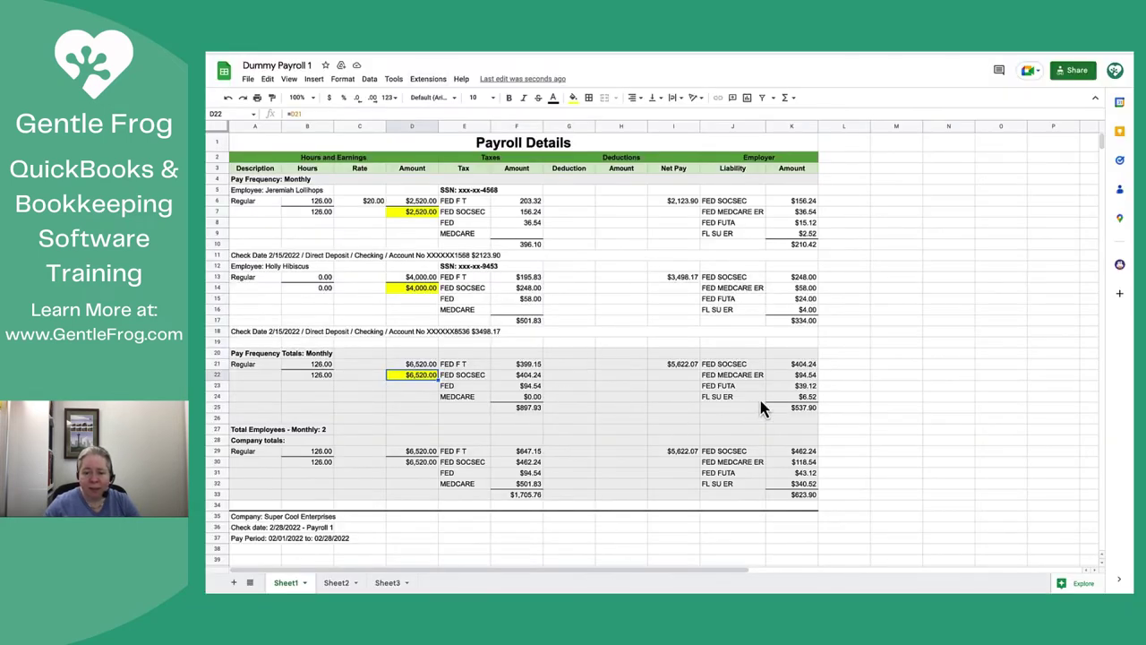
# Fill the employee tax totals 396.10, $501.83 and $897.93 cyan, then reselect $897.93
pyautogui.click(795, 409)
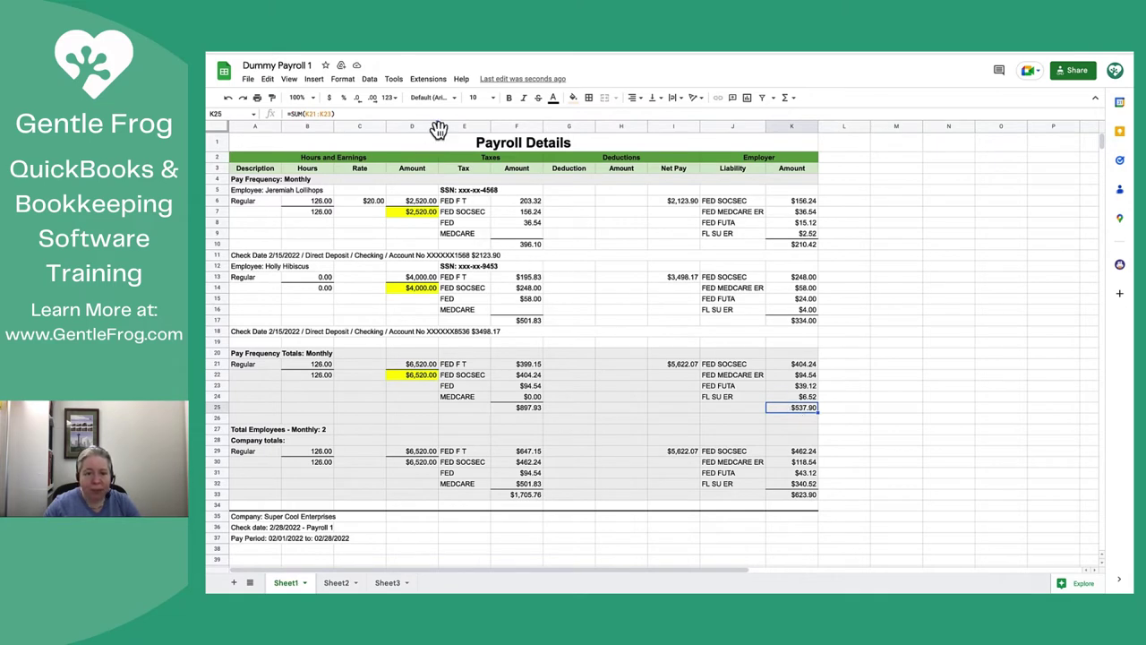
pyautogui.click(530, 410)
pyautogui.click(573, 97)
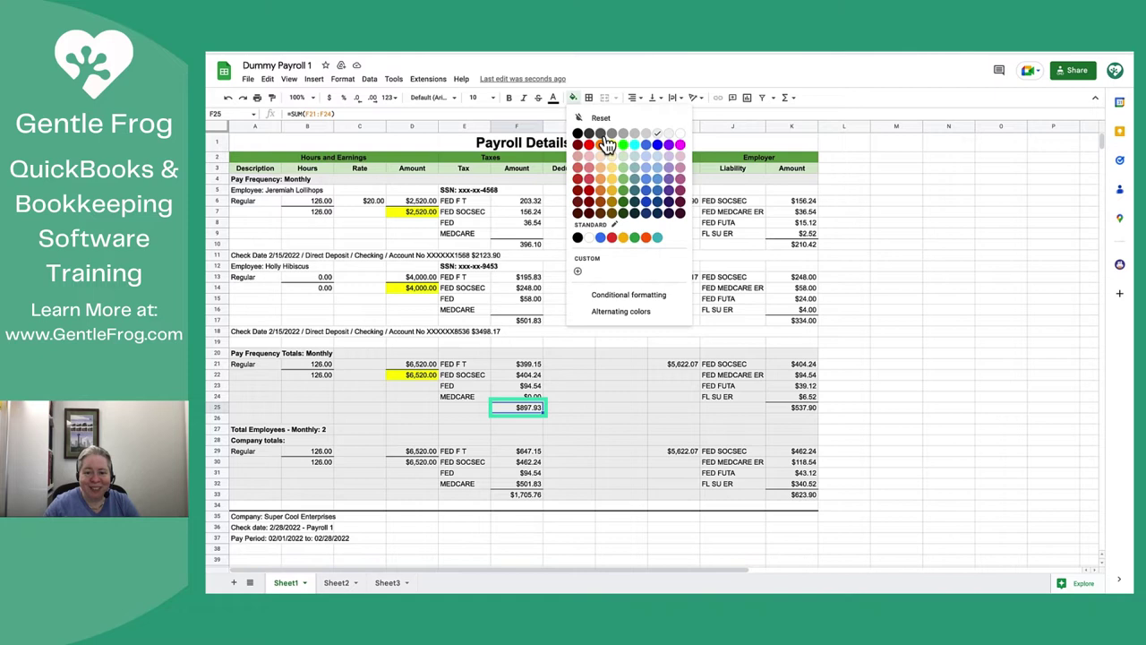
pyautogui.click(634, 145)
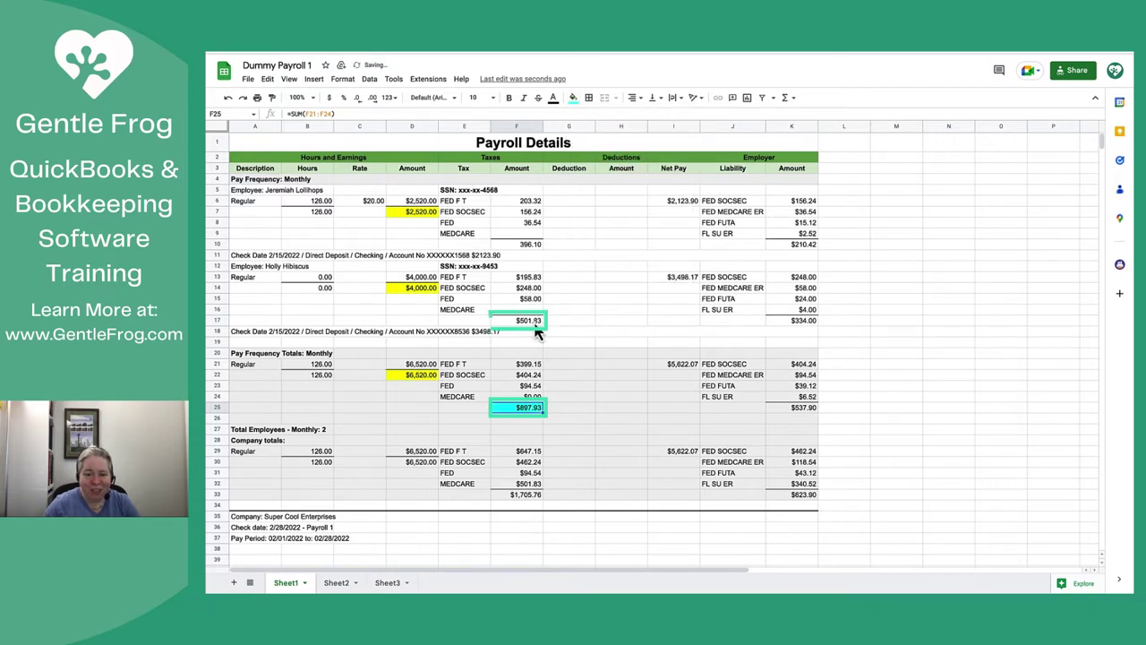
pyautogui.click(535, 321)
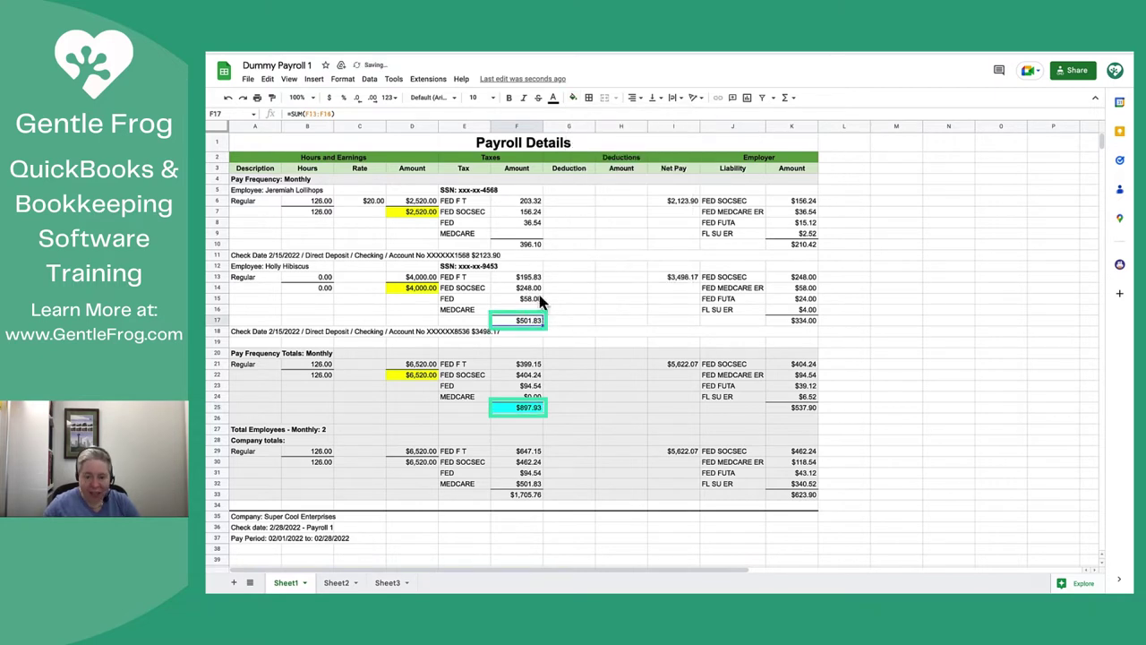
pyautogui.keyDown('ctrl'); pyautogui.click(535, 245); pyautogui.keyUp('ctrl')
pyautogui.click(573, 97)
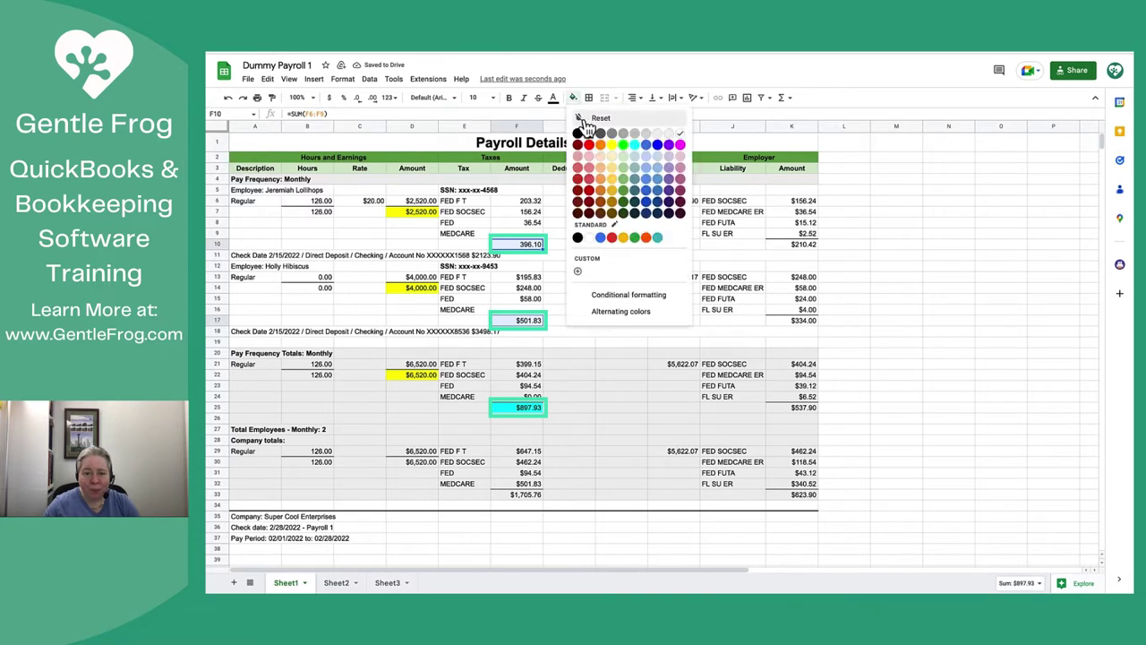
pyautogui.click(635, 145)
pyautogui.click(602, 246)
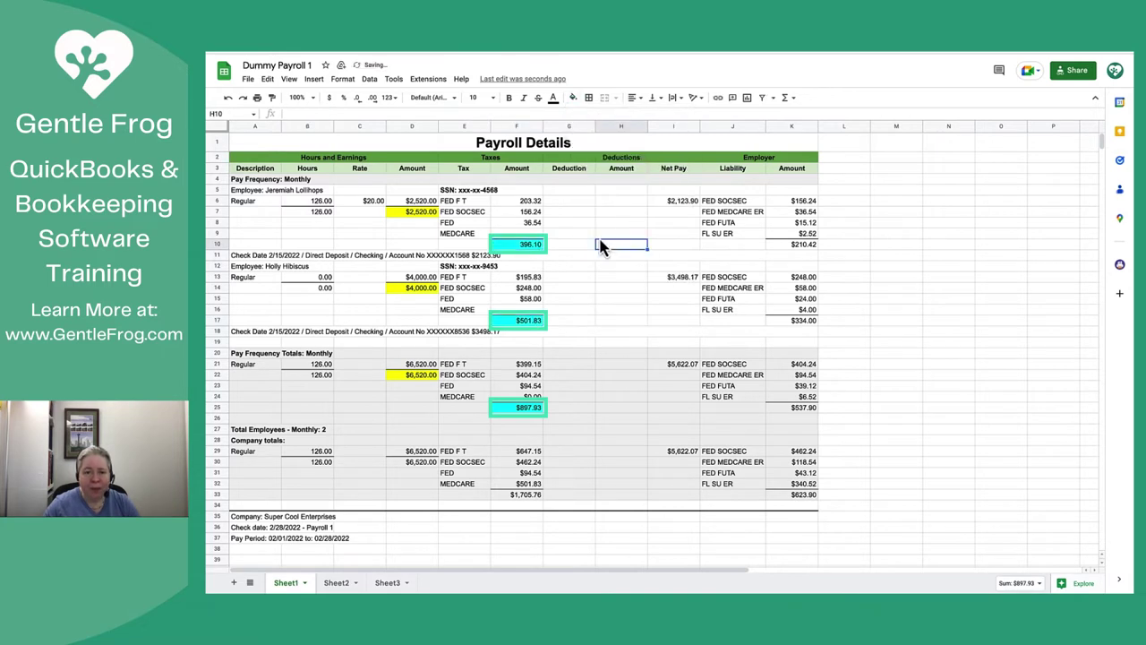
pyautogui.moveTo(484, 200); pyautogui.dragTo(536, 242)
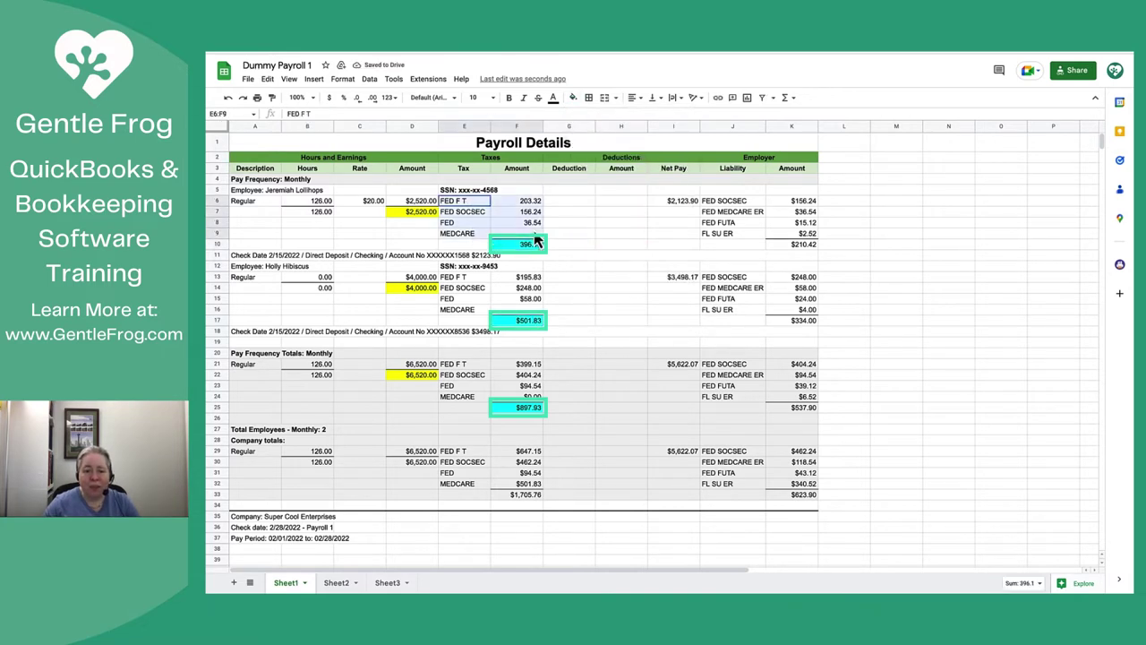
pyautogui.click(589, 246)
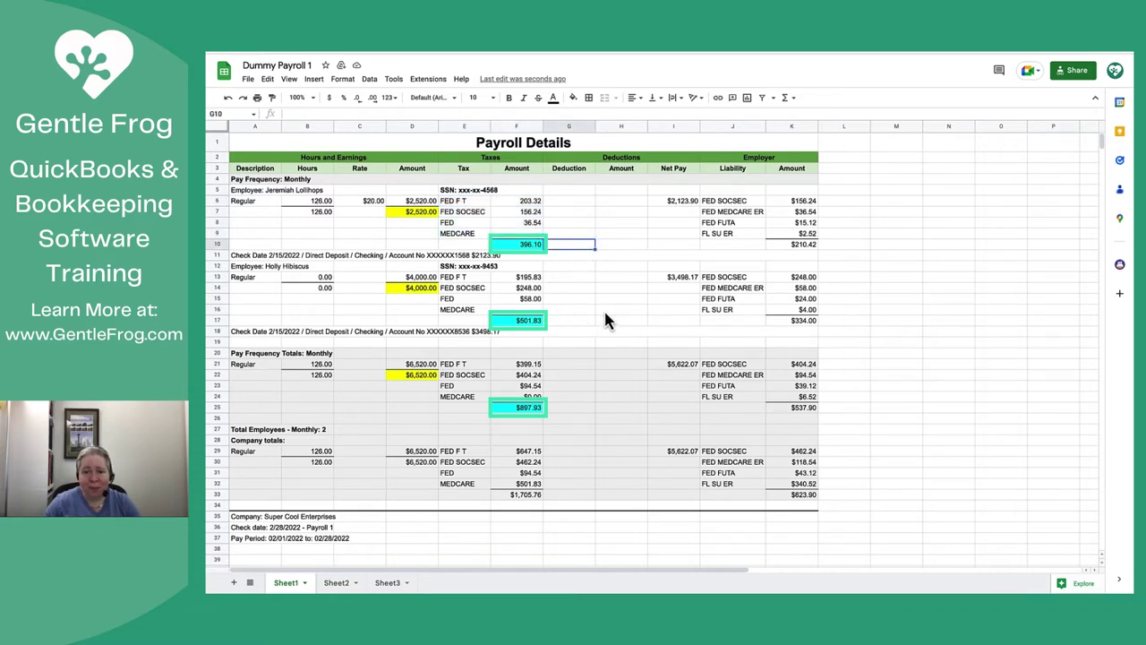
pyautogui.click(535, 408)
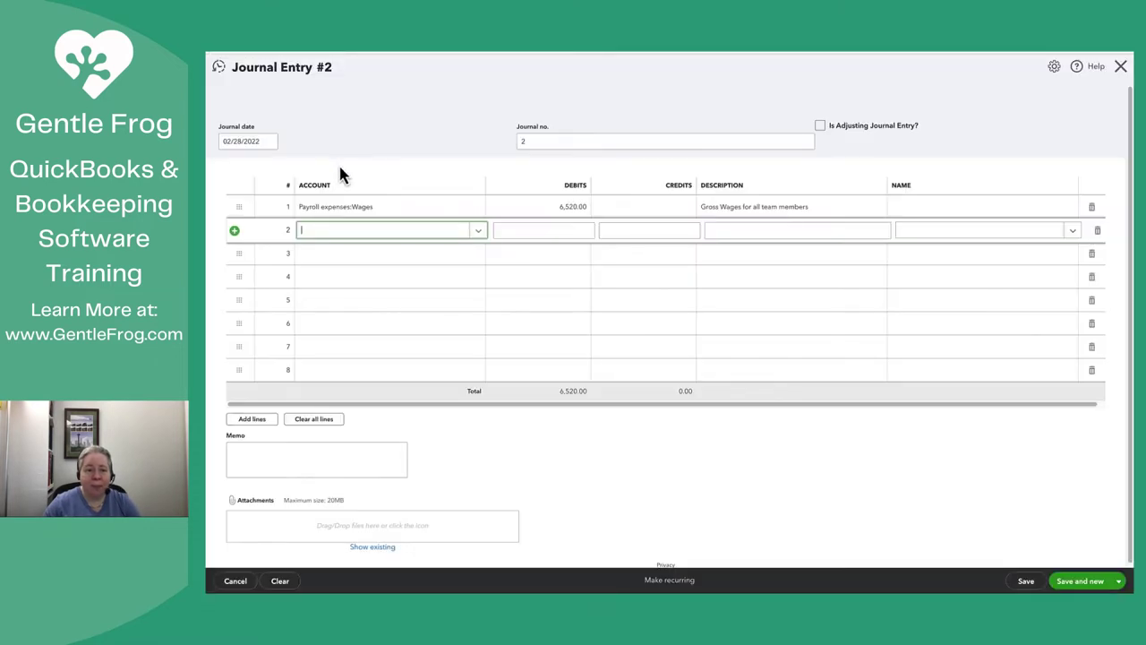
# Credit Payroll Liabilities 897.93 on line 2, described 'Employee payroll tax withheld', then start line 3
pyautogui.hotkey('alt', 'Tab')
pyautogui.click(343, 236)
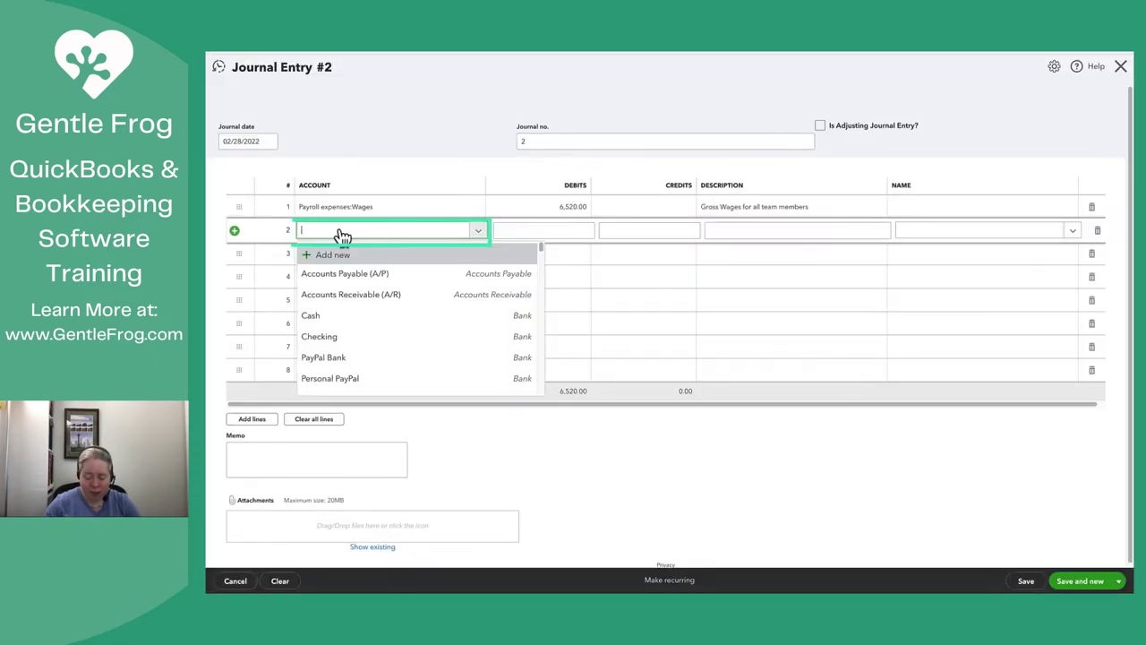
pyautogui.write('payroll')
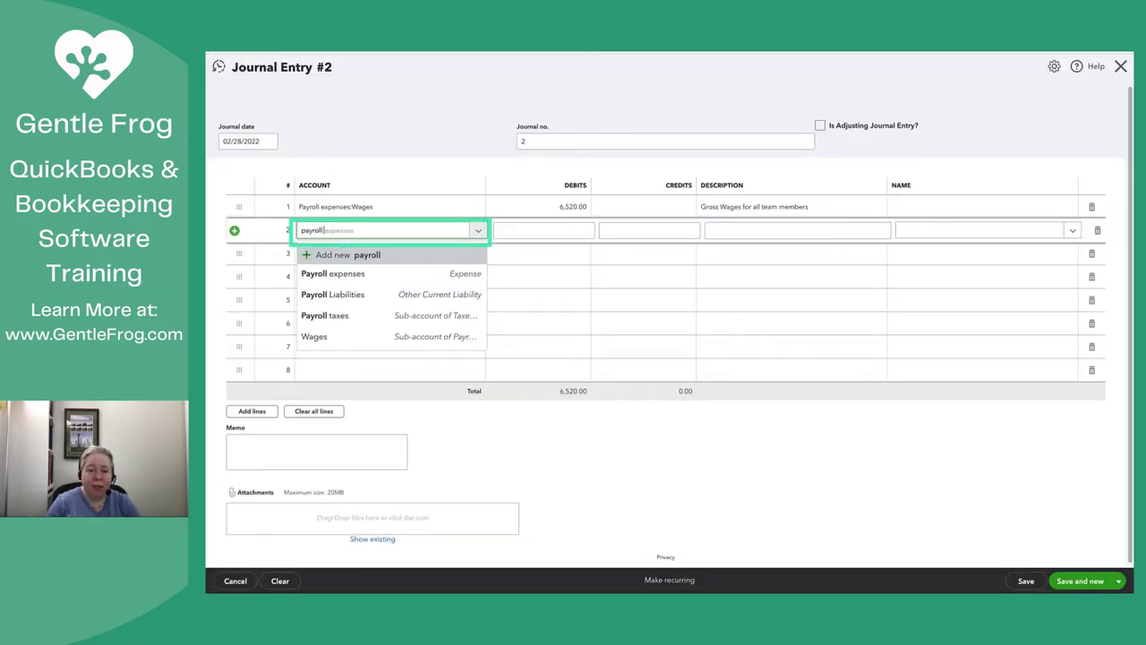
pyautogui.press('Down')
pyautogui.press('Down')
pyautogui.press('Tab')
pyautogui.press('Tab')
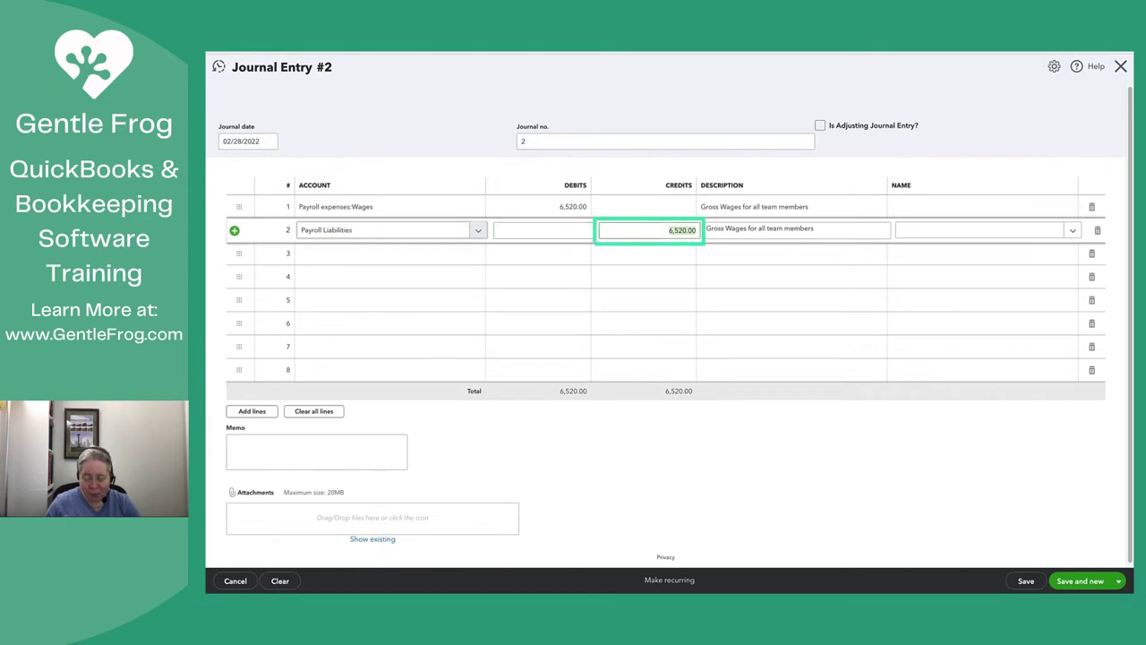
pyautogui.write('$897.93')
pyautogui.press('Tab')
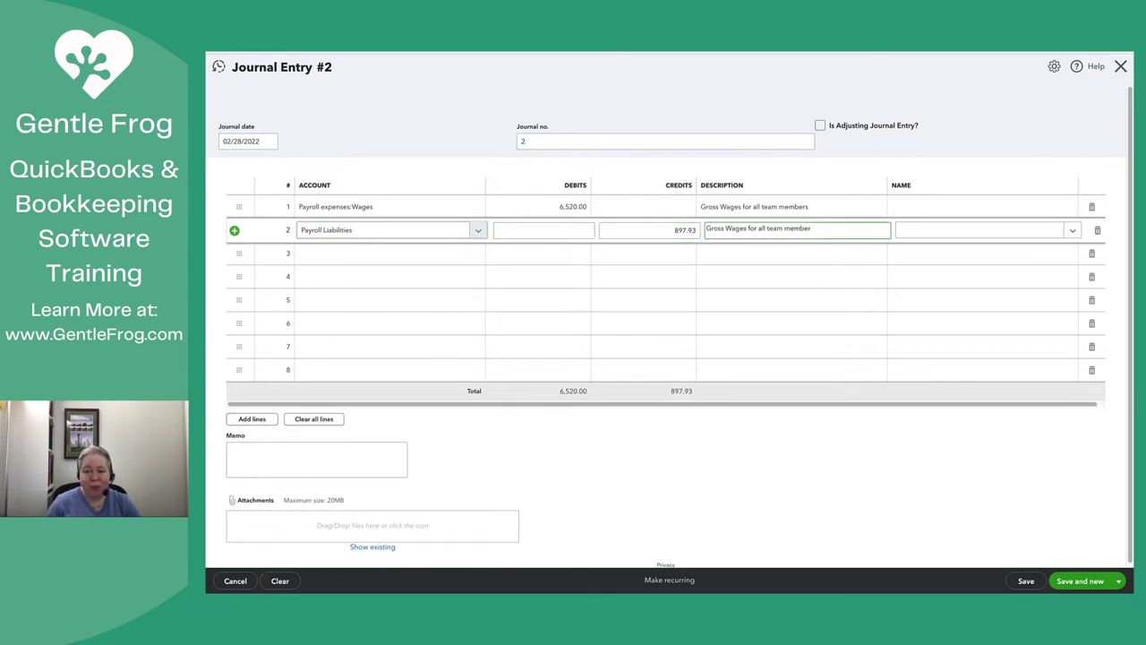
pyautogui.press('BackSpace')
pyautogui.press('BackSpace')
pyautogui.press('BackSpace')
pyautogui.press('BackSpace')
pyautogui.press('BackSpace')
pyautogui.press('BackSpace')
pyautogui.press('BackSpace')
pyautogui.press('BackSpace')
pyautogui.press('BackSpace')
pyautogui.press('BackSpace')
pyautogui.press('BackSpace')
pyautogui.press('BackSpace')
pyautogui.press('BackSpace')
pyautogui.press('BackSpace')
pyautogui.press('BackSpace')
pyautogui.press('BackSpace')
pyautogui.press('BackSpace')
pyautogui.press('BackSpace')
pyautogui.press('BackSpace')
pyautogui.press('BackSpace')
pyautogui.press('BackSpace')
pyautogui.press('BackSpace')
pyautogui.press('BackSpace')
pyautogui.press('BackSpace')
pyautogui.press('BackSpace')
pyautogui.press('BackSpace')
pyautogui.press('BackSpace')
pyautogui.press('BackSpace')
pyautogui.press('BackSpace')
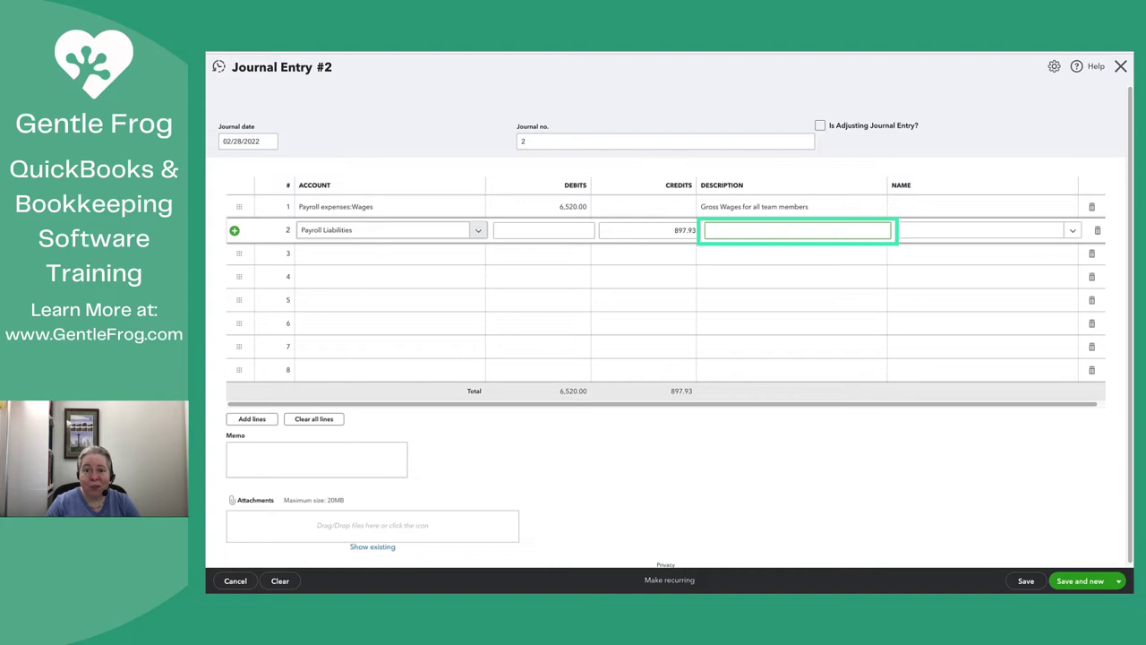
pyautogui.write('Employee')
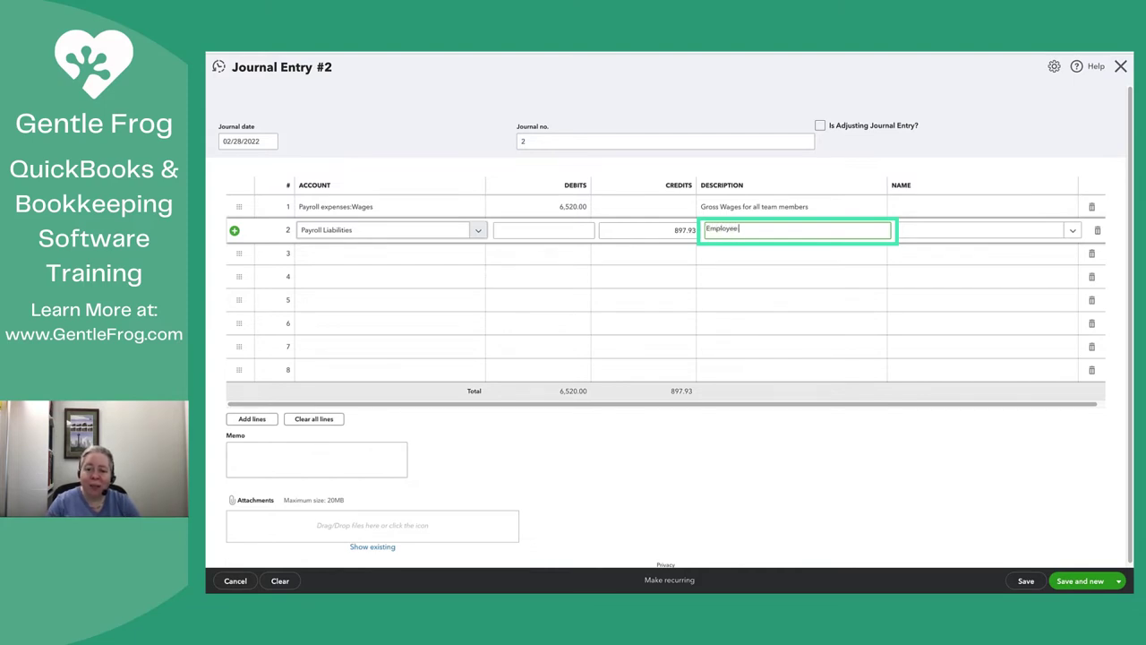
pyautogui.write(' payroll tax withheld')
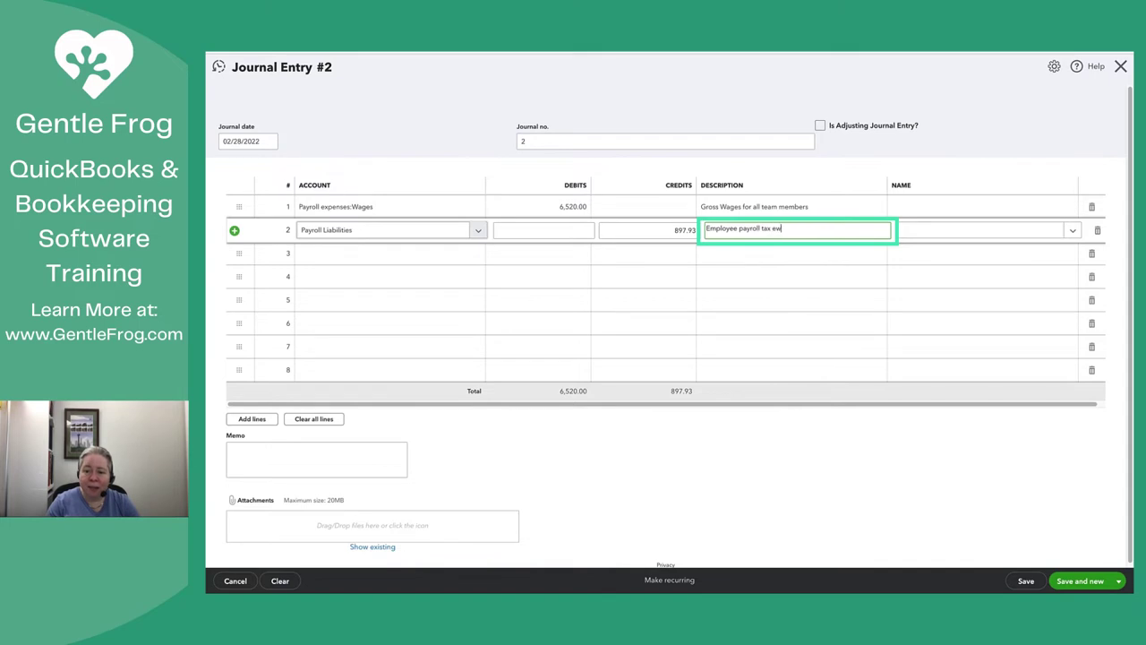
pyautogui.click(319, 256)
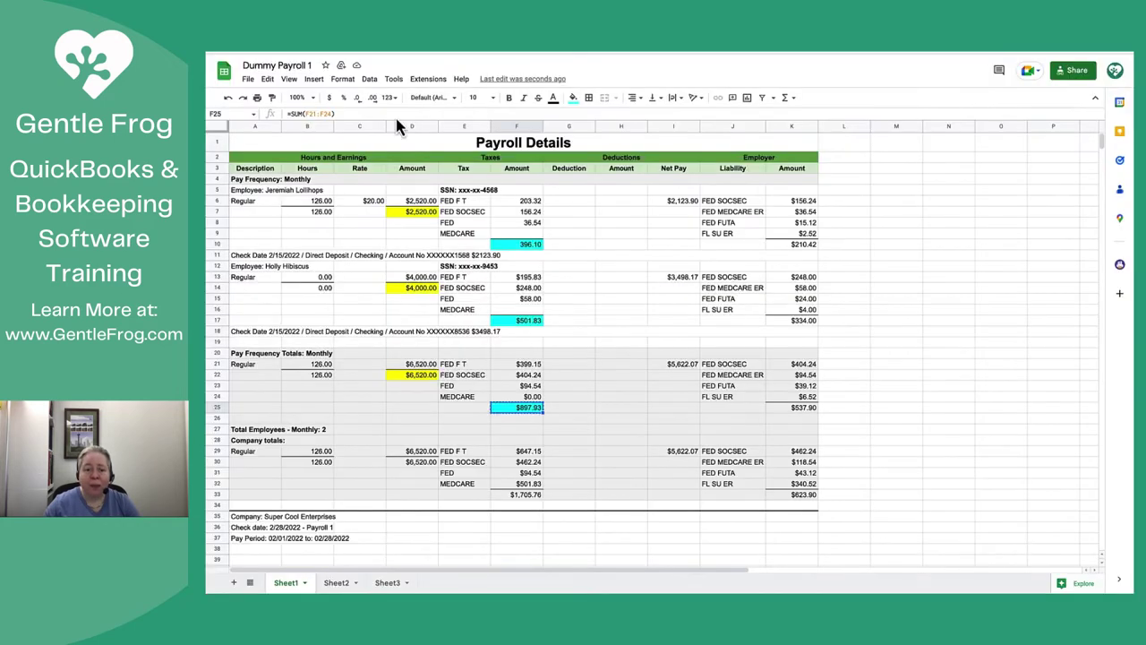
# Return to the spreadsheet and cancel the pending copy of the tax total
pyautogui.click(648, 384)
pyautogui.press('Escape')
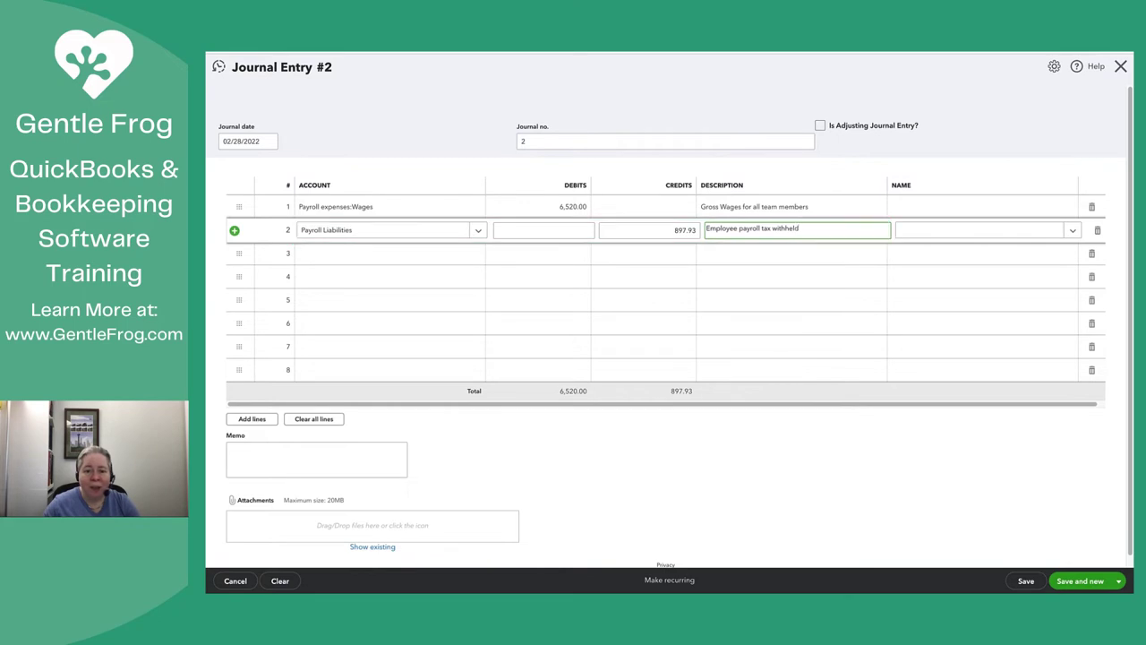
# Shade net pay cells I6, I13 and I21 ($2,123.90, $3,498.17, $5,622.07) light green
pyautogui.click(394, 54)
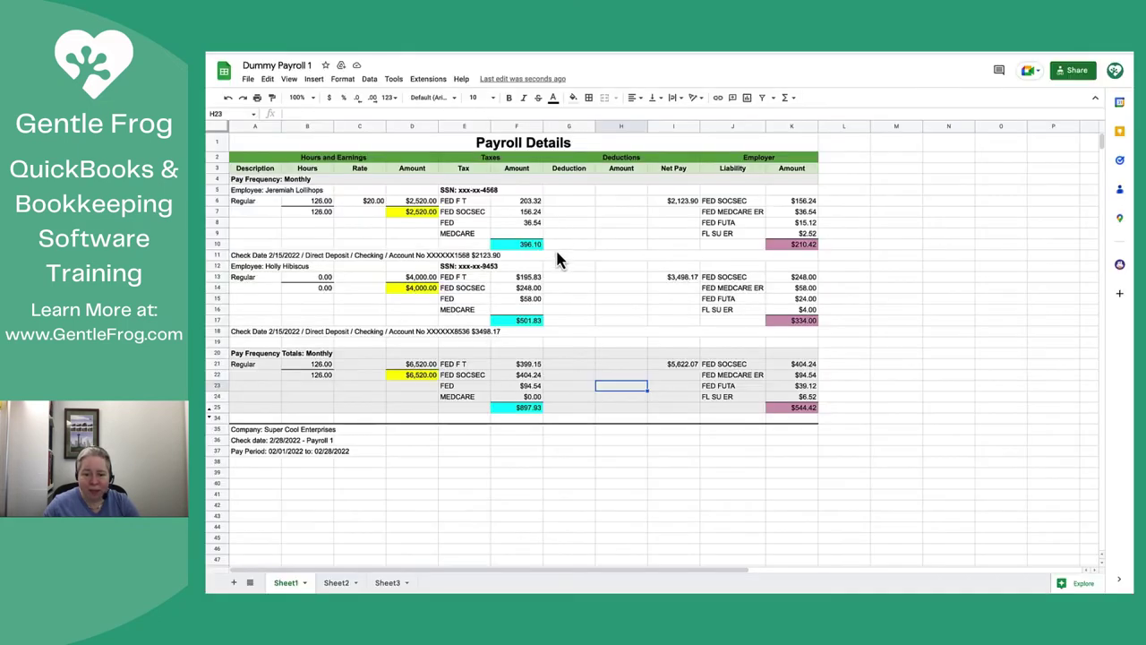
pyautogui.click(677, 200)
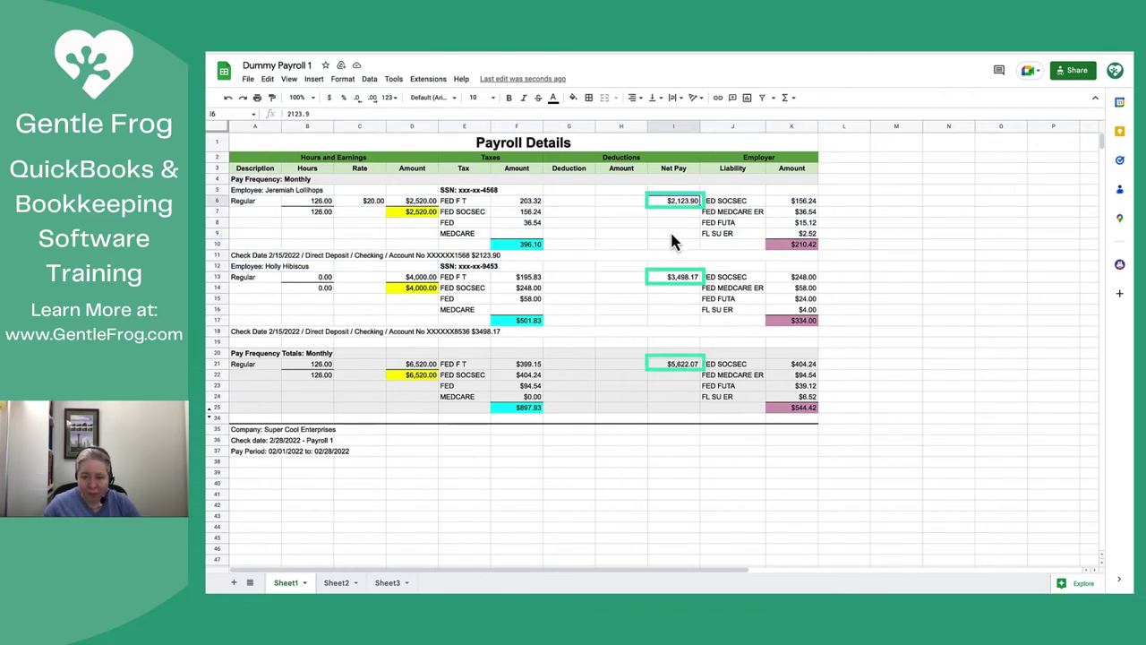
pyautogui.keyDown('ctrl'); pyautogui.click(678, 278); pyautogui.keyUp('ctrl')
pyautogui.keyDown('ctrl'); pyautogui.click(683, 373); pyautogui.keyUp('ctrl')
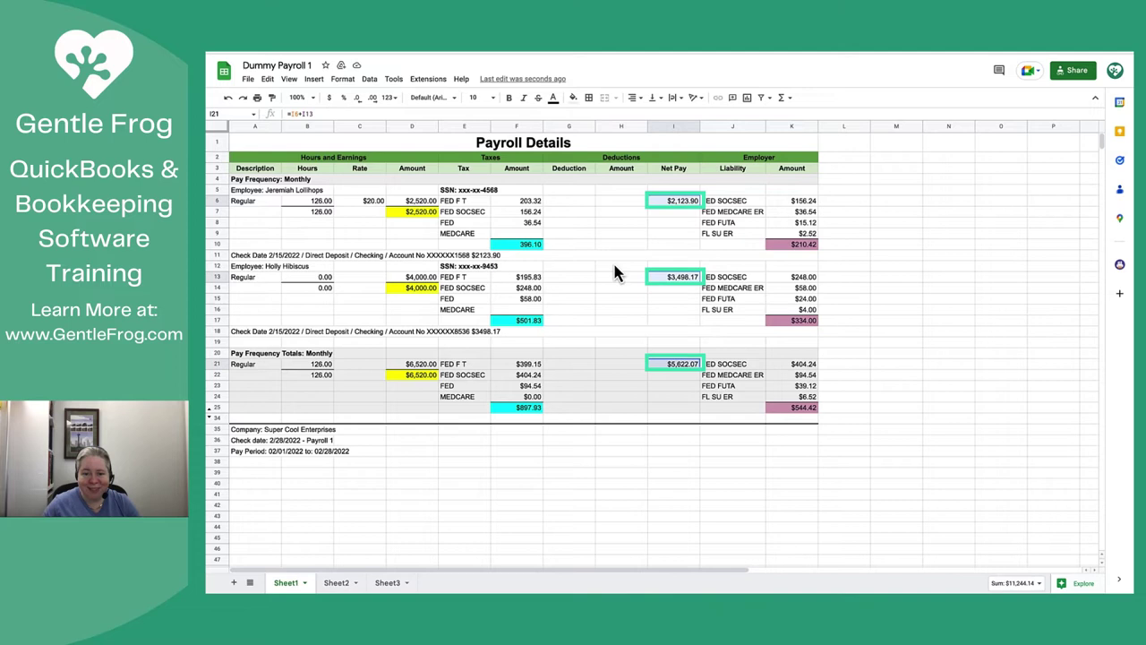
pyautogui.click(574, 97)
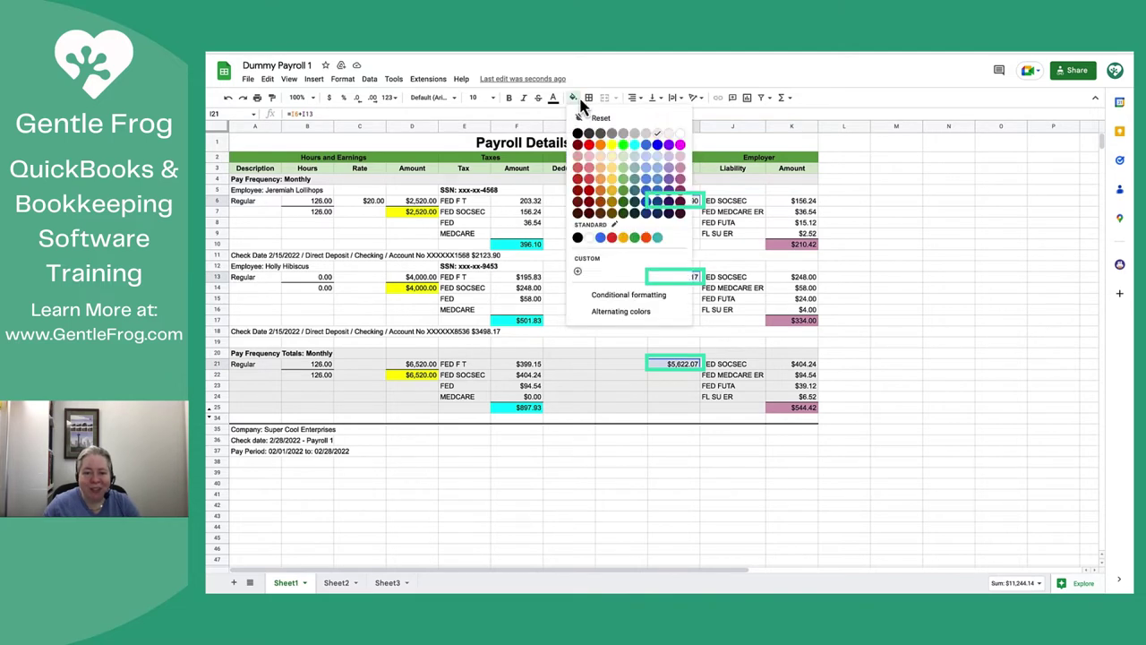
pyautogui.click(627, 177)
pyautogui.click(627, 265)
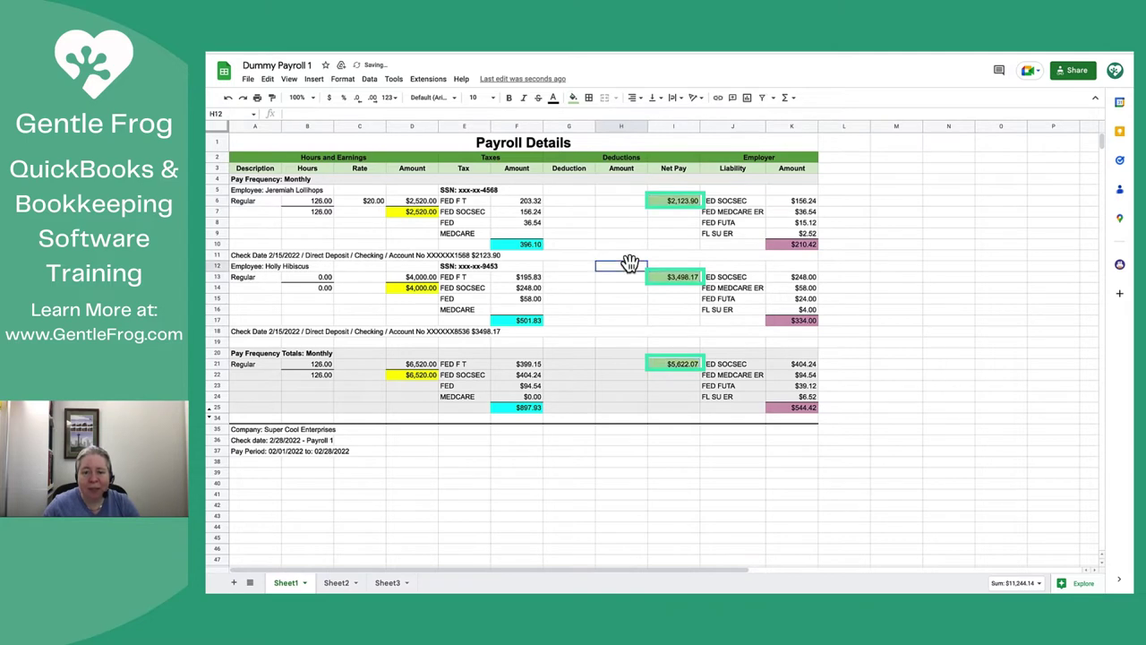
# Copy the $5,622.07 net pay total from I21 and go back to QuickBooks
pyautogui.click(689, 368)
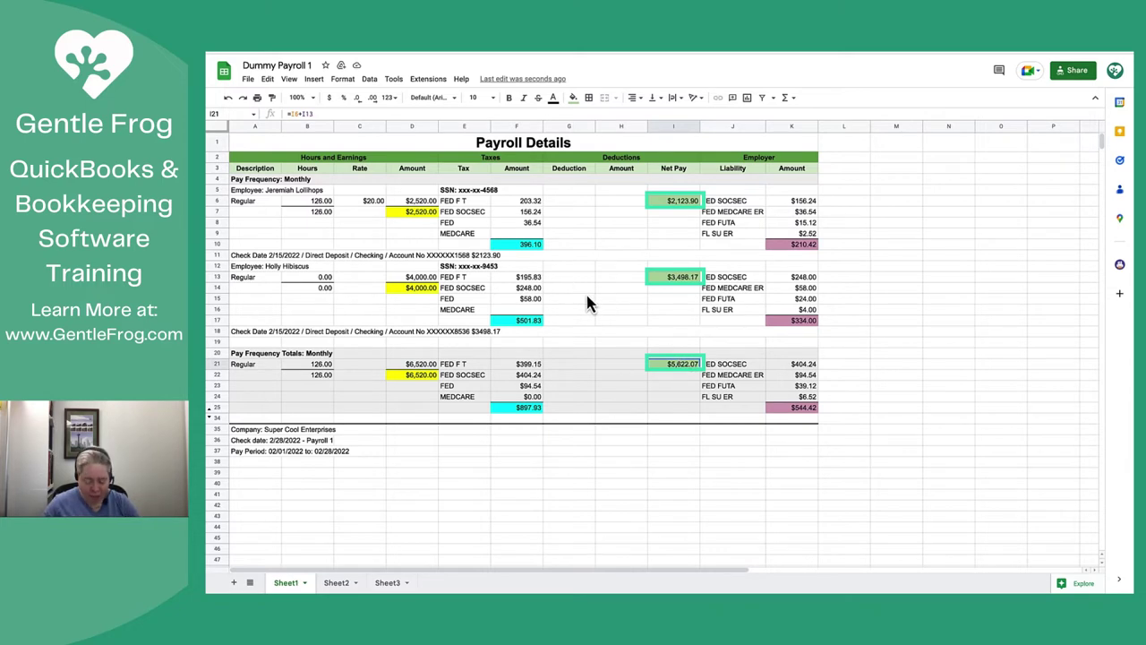
pyautogui.hotkey('ctrl', 'c')
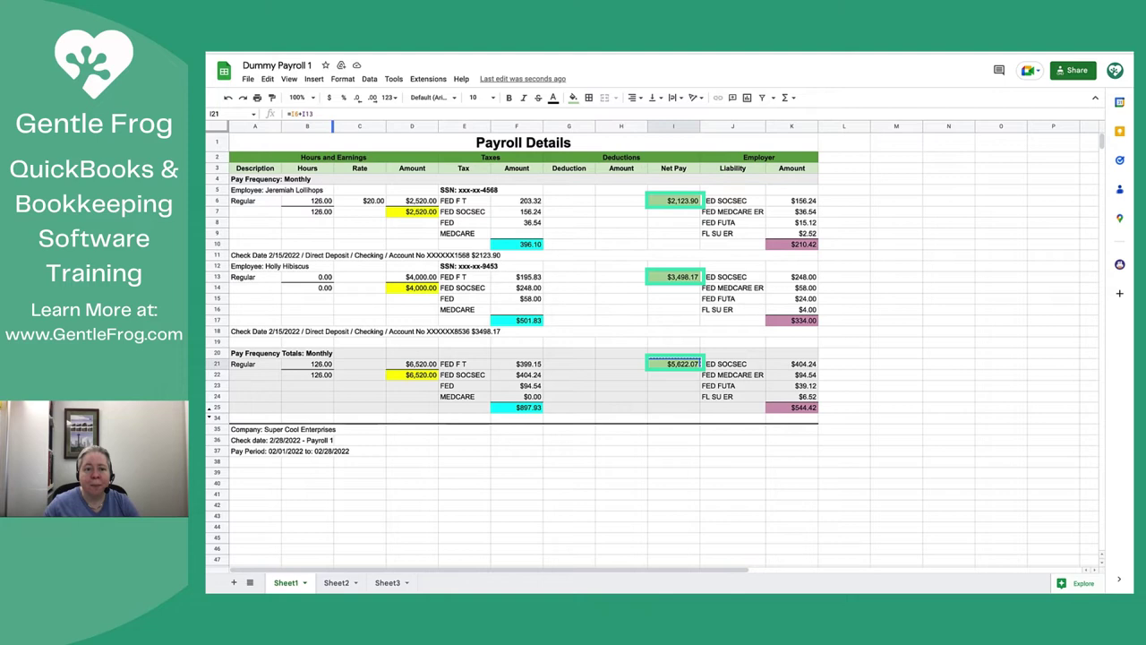
pyautogui.hotkey('alt', 'Tab')
# Set line 3's account to Checking, described as 'Direct deposit for all team members'
pyautogui.click(398, 266)
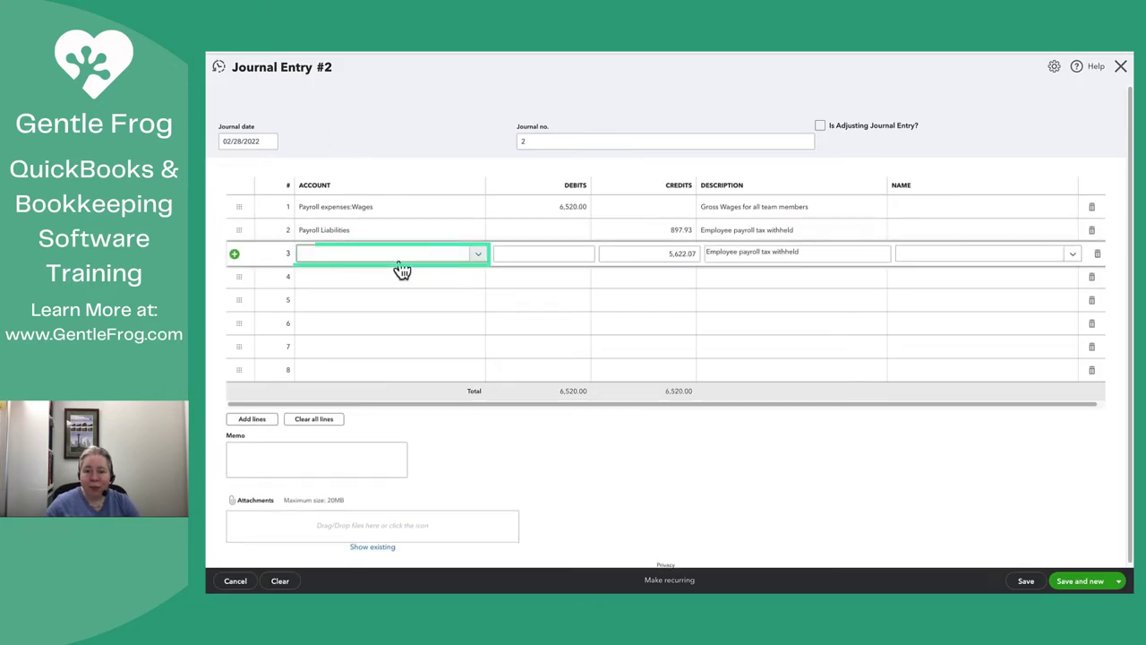
pyautogui.write('chec')
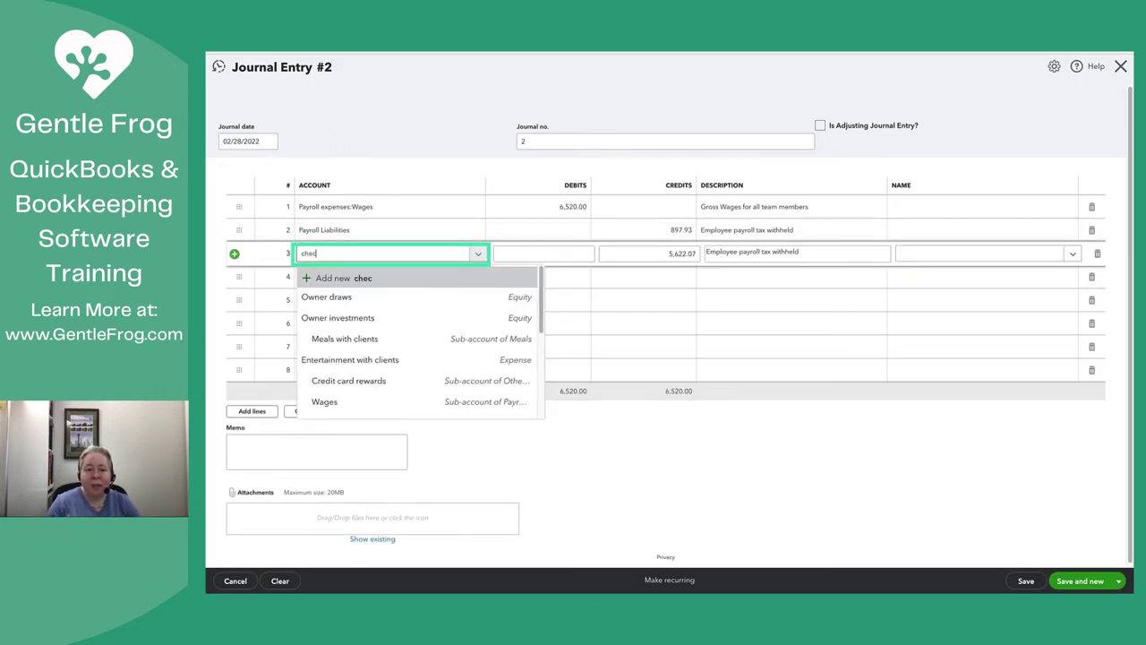
pyautogui.press('Down')
pyautogui.press('Down')
pyautogui.press('Return')
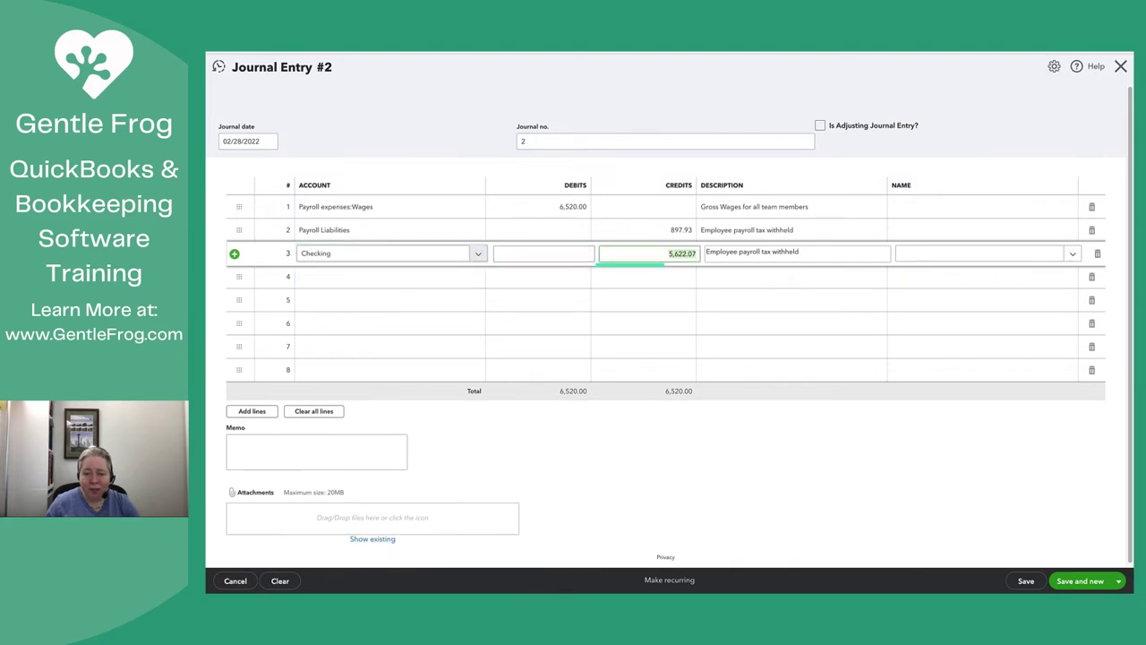
pyautogui.press('Tab')
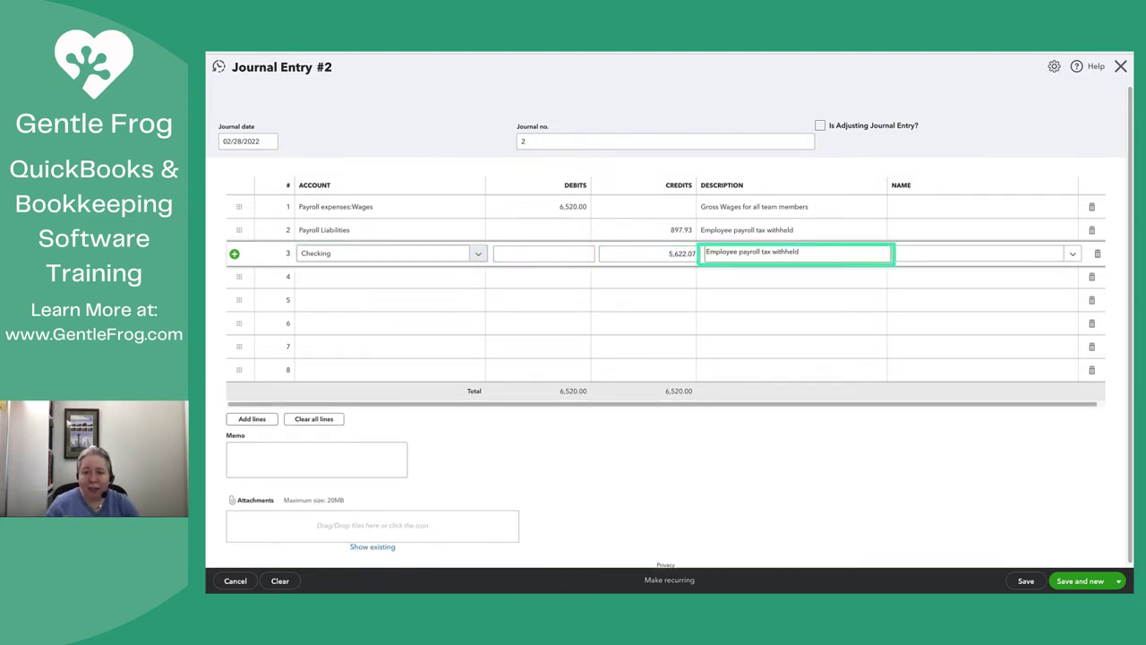
pyautogui.hotkey('ctrl', 'a')
pyautogui.press('BackSpace')
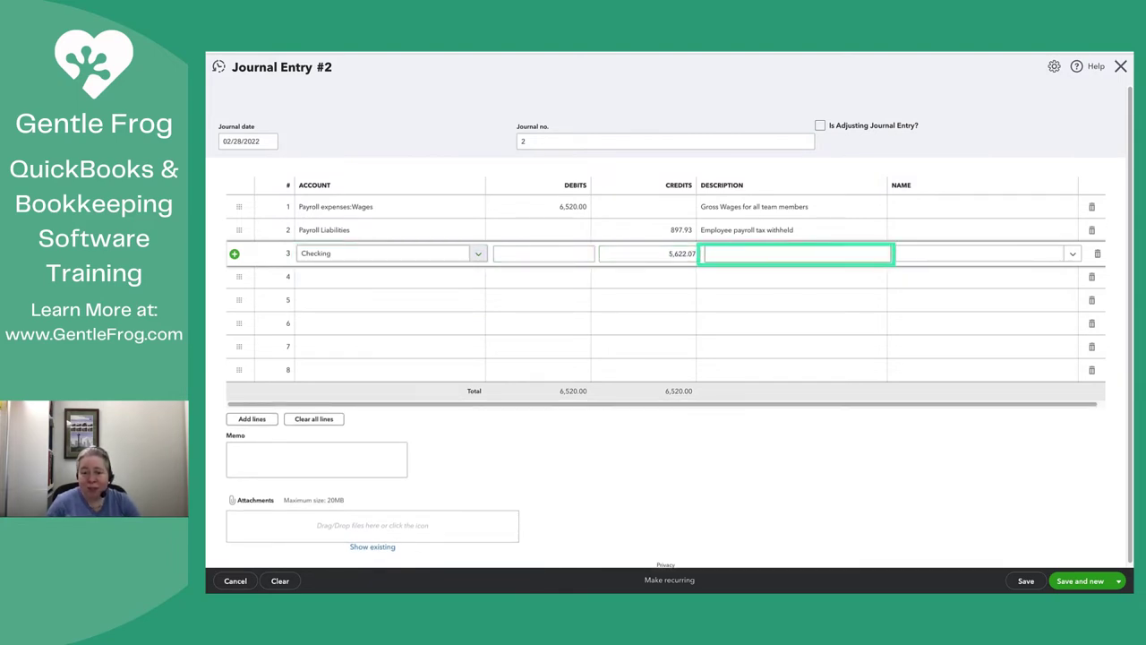
pyautogui.write('Direc')
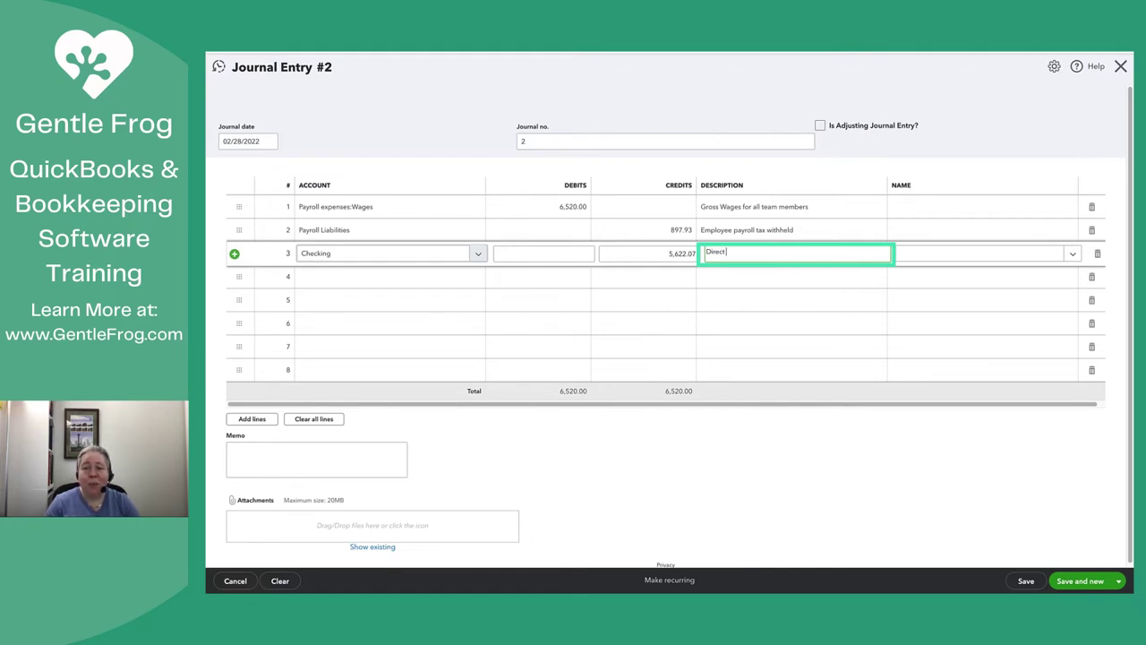
pyautogui.write('t')
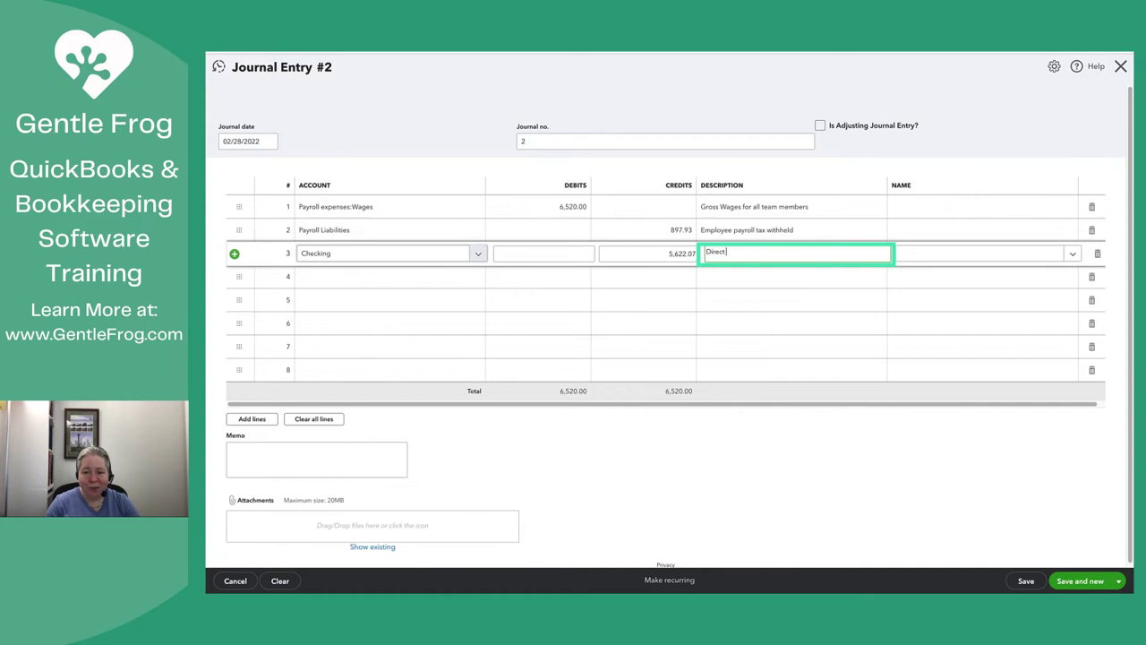
pyautogui.write(' deposit for all')
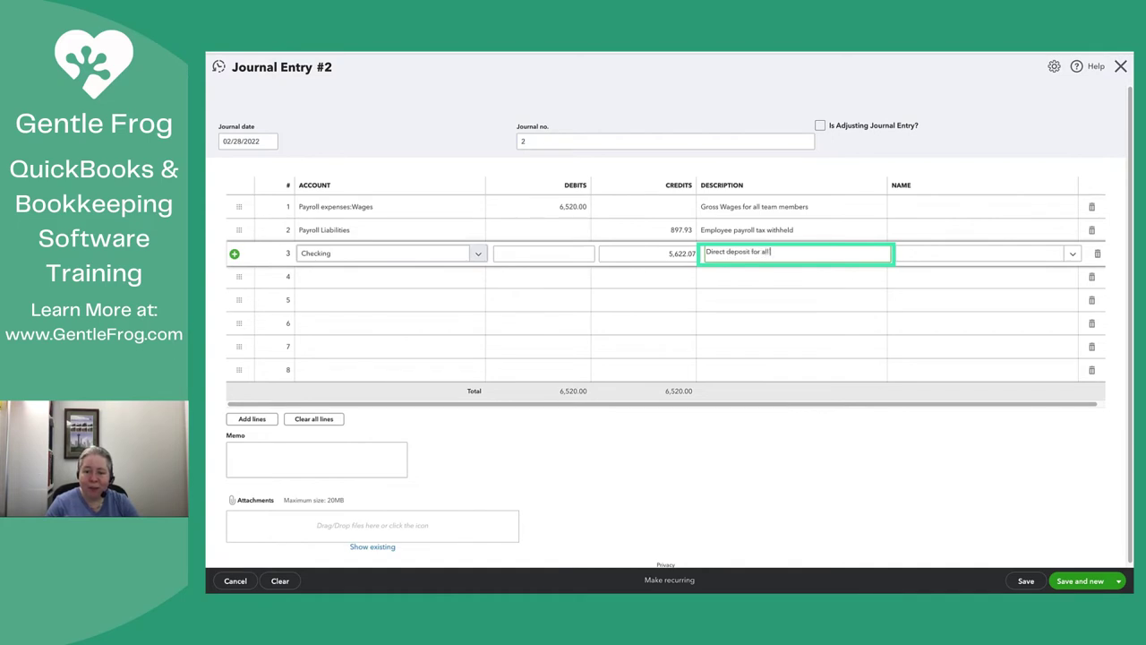
pyautogui.write(' team members')
pyautogui.press('Tab')
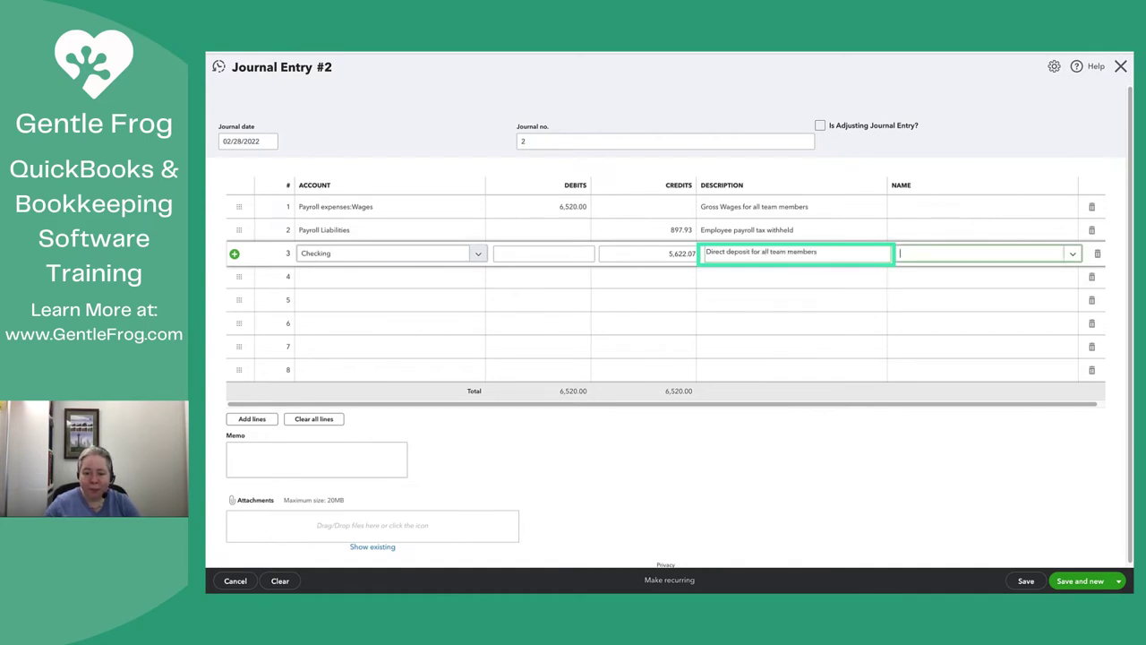
pyautogui.click(327, 299)
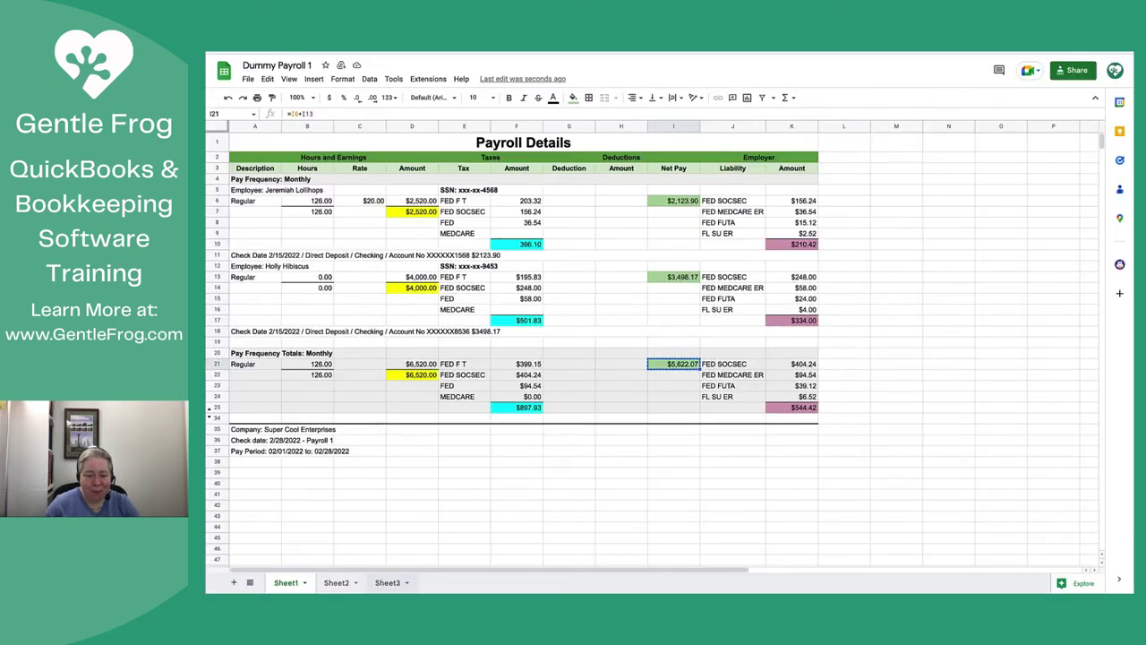
# On Sheet2, fill the Debit for FSDD row B3:J3 ($5,622.07) light green
pyautogui.click(336, 582)
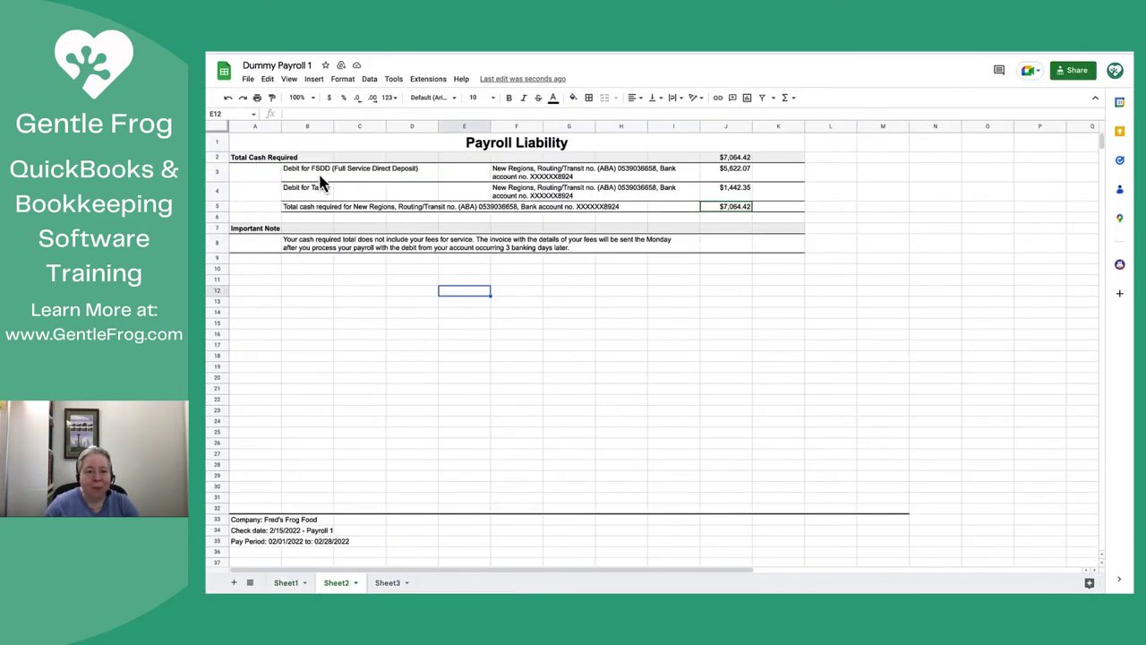
pyautogui.moveTo(317, 179); pyautogui.dragTo(752, 178)
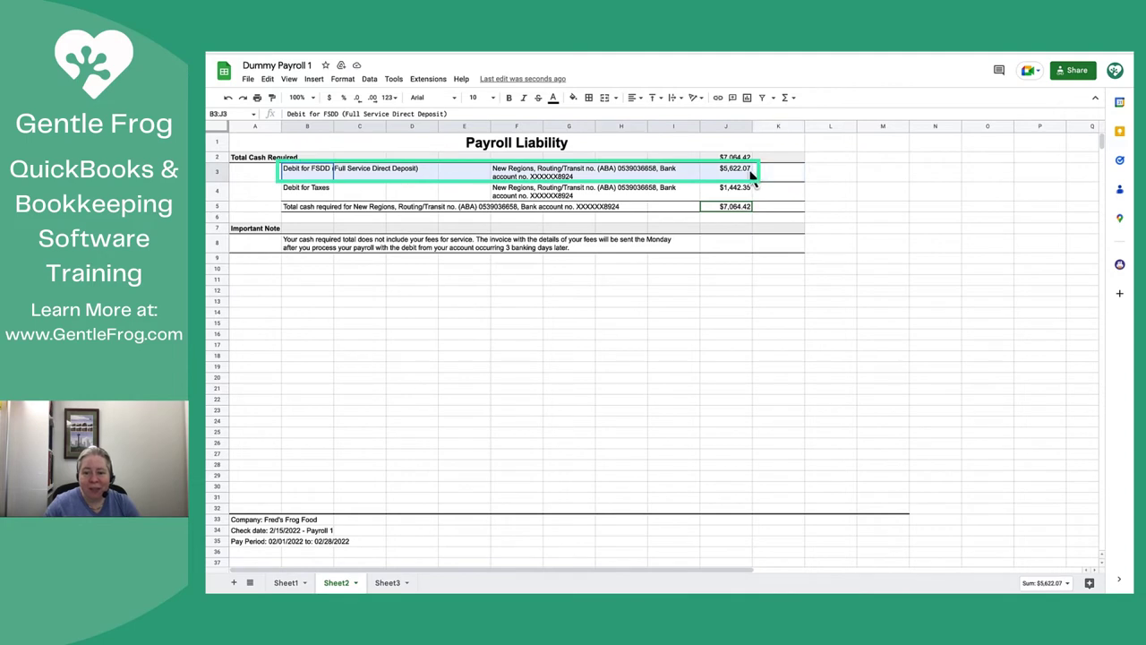
pyautogui.click(573, 97)
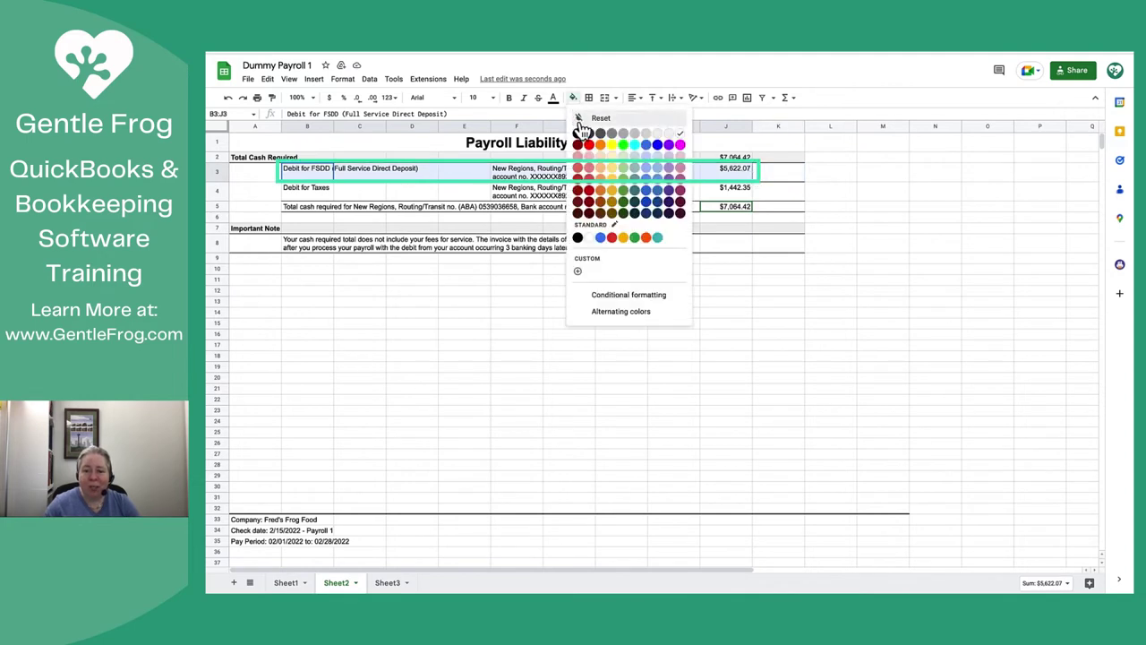
pyautogui.click(623, 178)
pyautogui.click(867, 193)
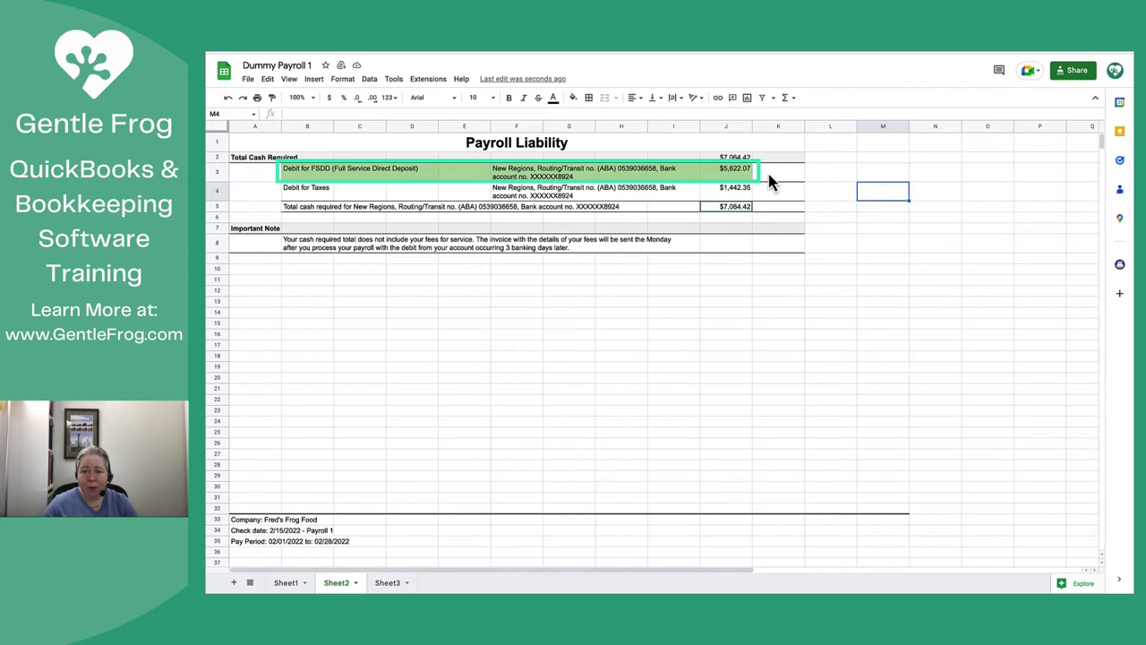
pyautogui.click(742, 176)
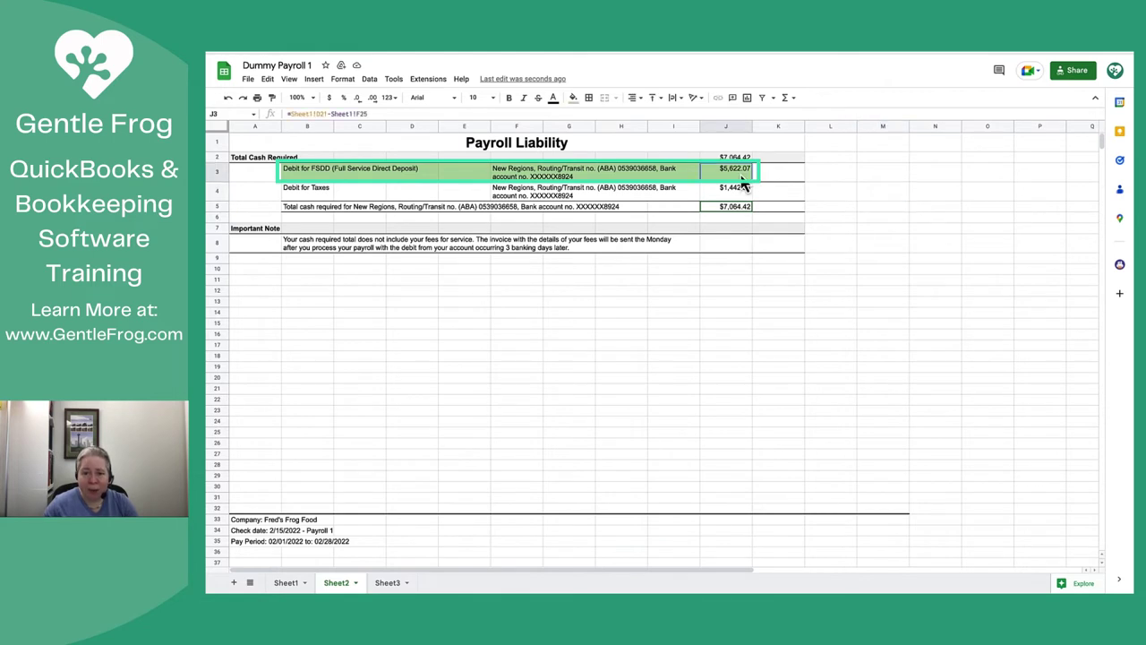
pyautogui.click(317, 196)
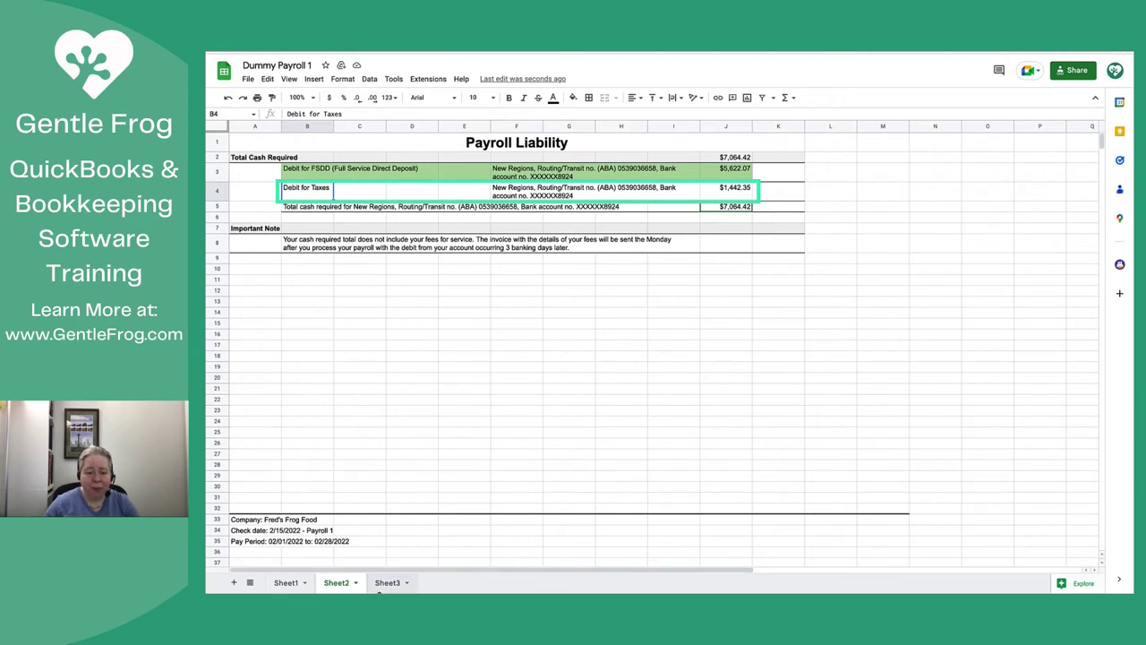
# Check the Sheet3 ER withheld and ER contrib sums, totalling 1,265.36 and 911.82
pyautogui.click(388, 583)
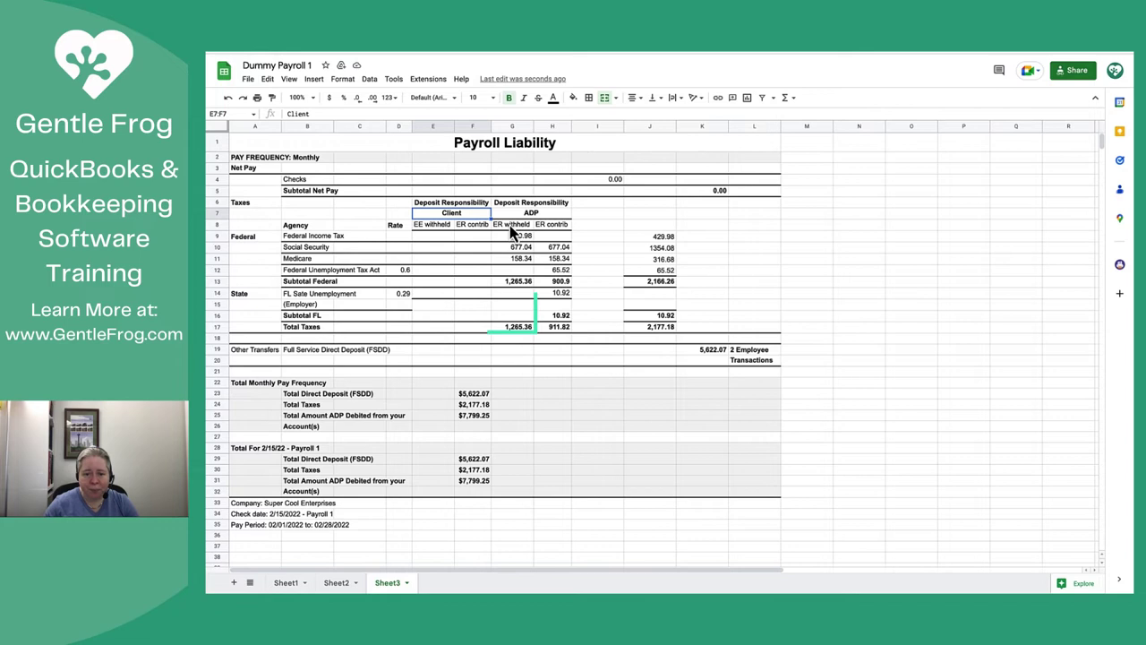
pyautogui.moveTo(513, 224); pyautogui.dragTo(519, 301)
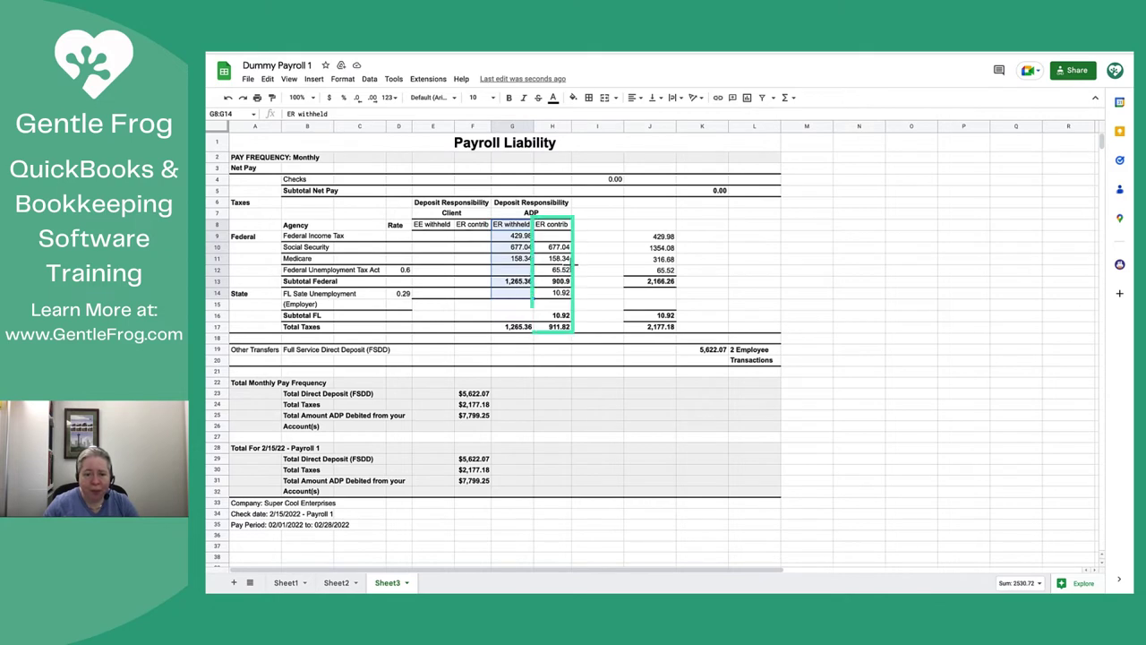
pyautogui.click(565, 257)
pyautogui.moveTo(558, 235); pyautogui.dragTo(554, 305)
pyautogui.click(598, 296)
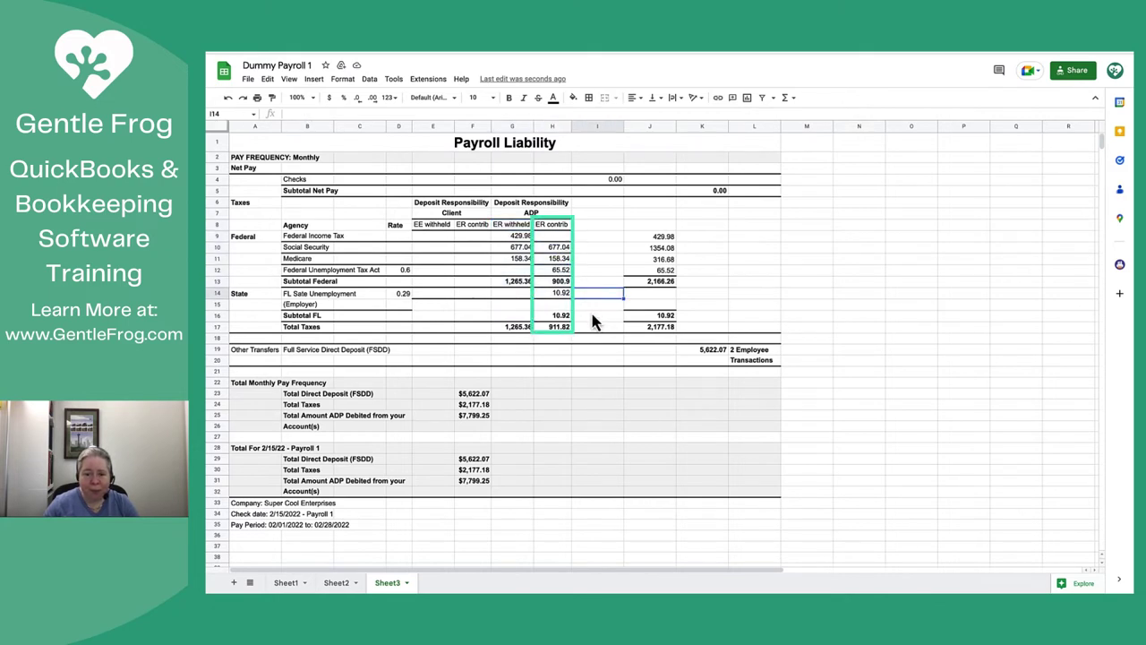
pyautogui.click(525, 328)
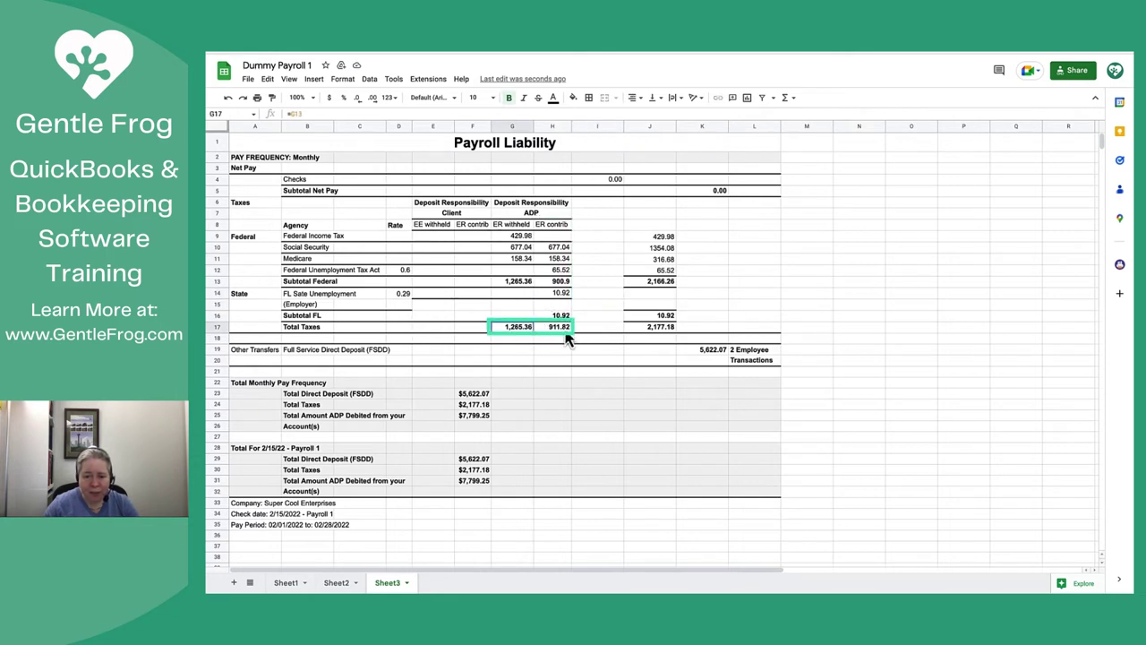
pyautogui.click(562, 329)
pyautogui.click(527, 328)
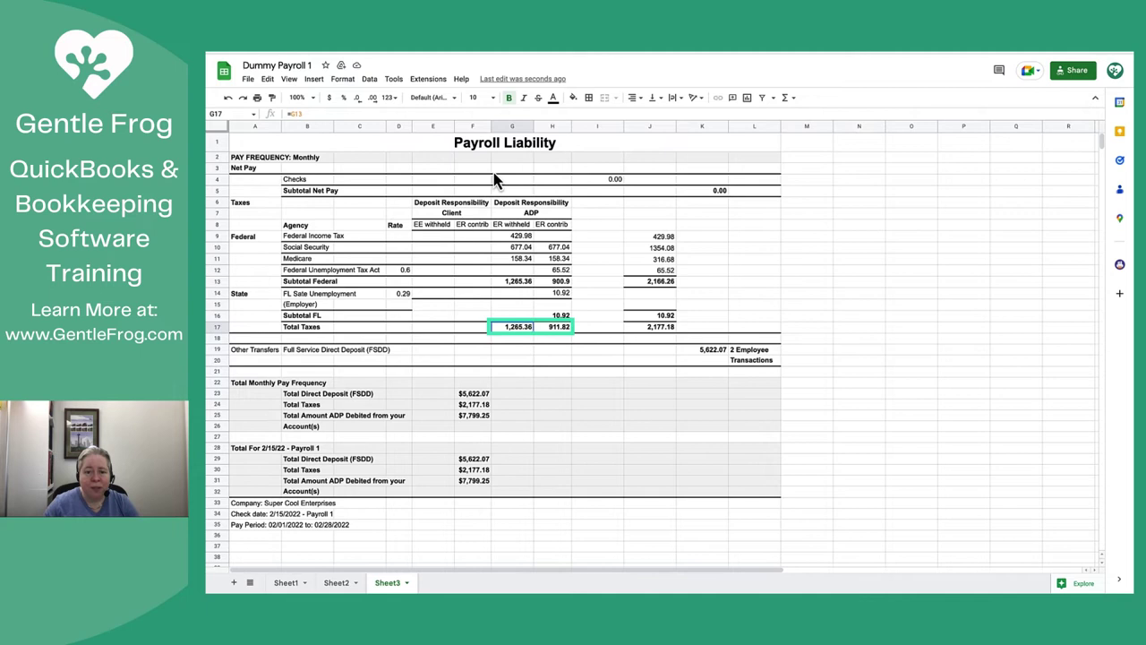
pyautogui.click(303, 52)
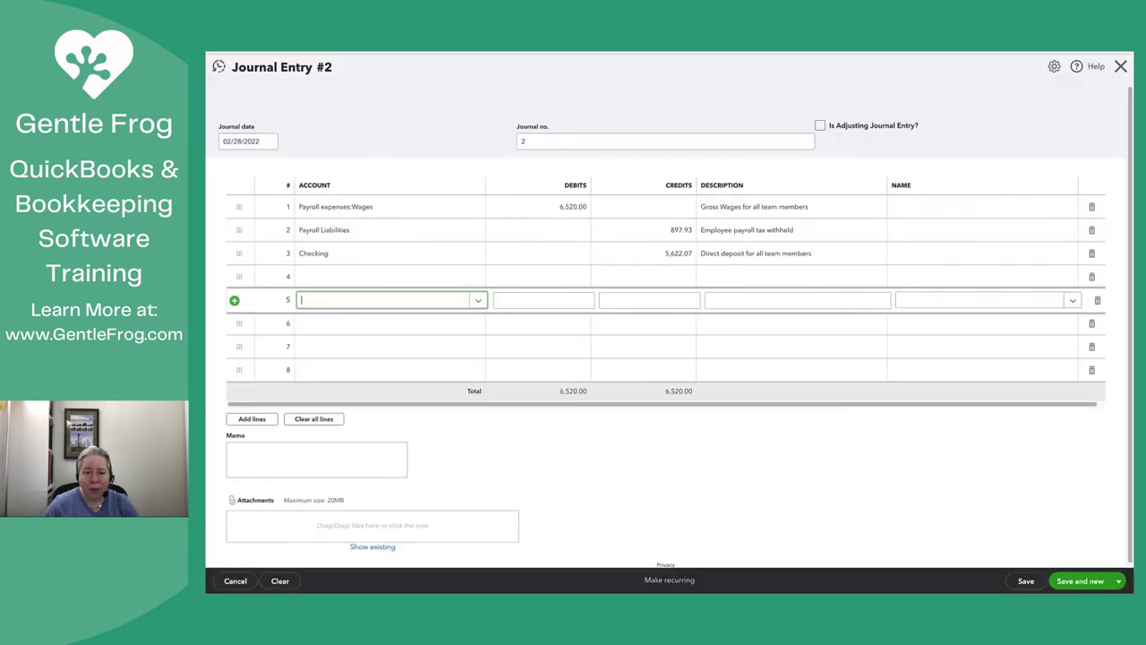
# Put focus in line 5's Account field of Journal Entry #2
pyautogui.click(372, 307)
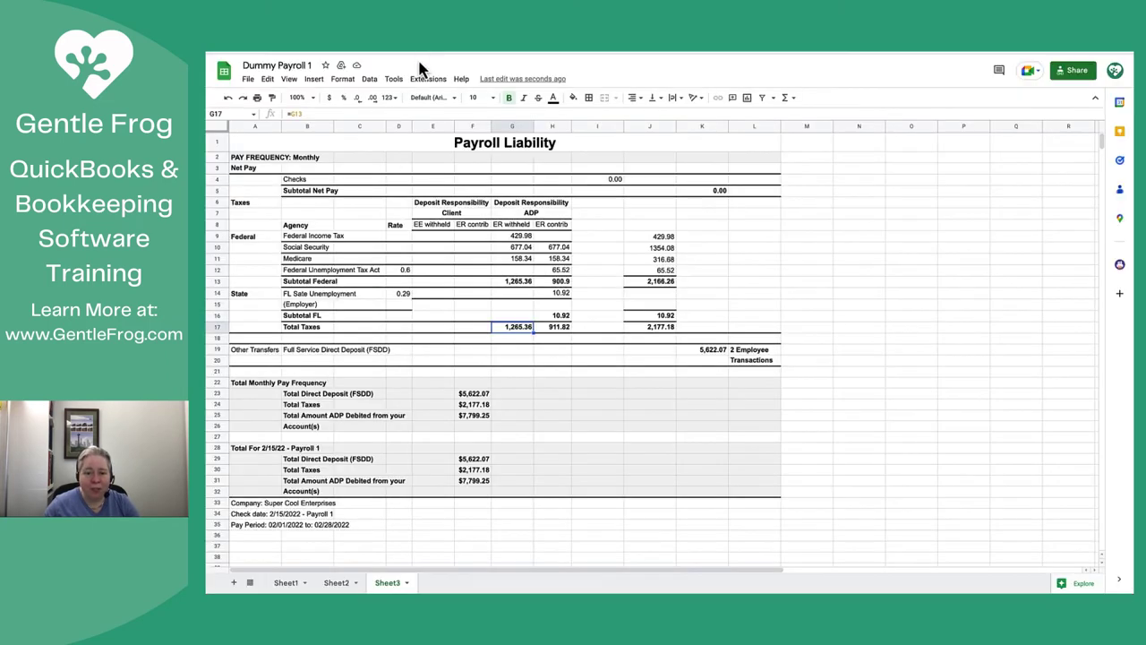
# Check the withheld federal tax sum in G9:G11 and copy the 1,265.36 subtotal from G13
pyautogui.click(421, 57)
pyautogui.click(520, 239)
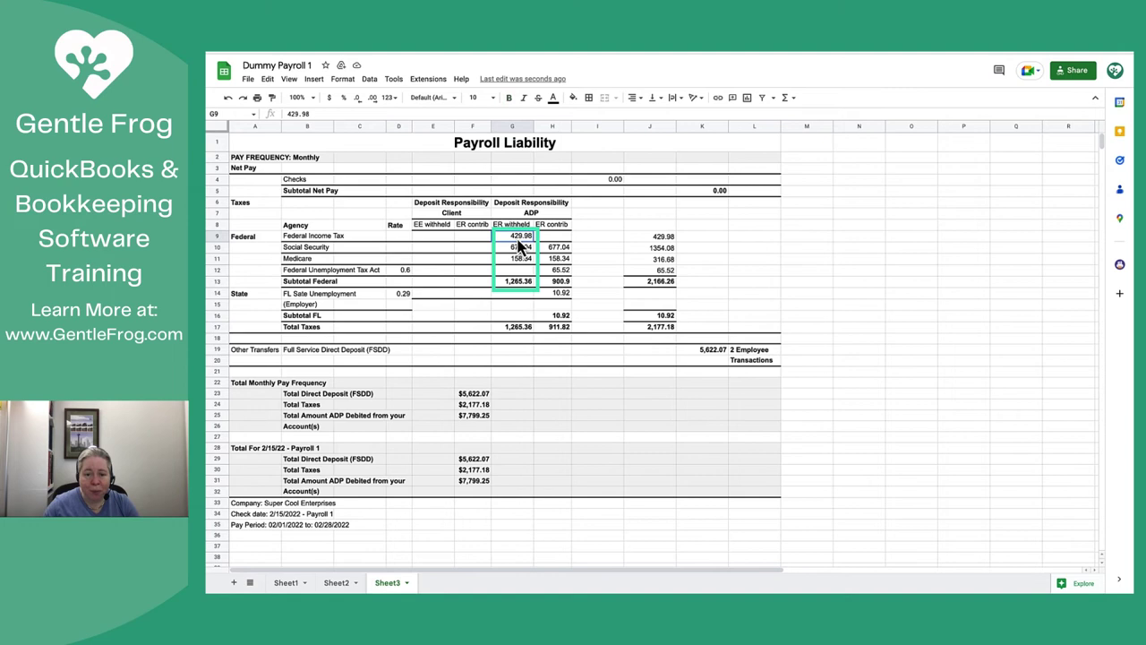
pyautogui.moveTo(520, 246); pyautogui.dragTo(519, 272)
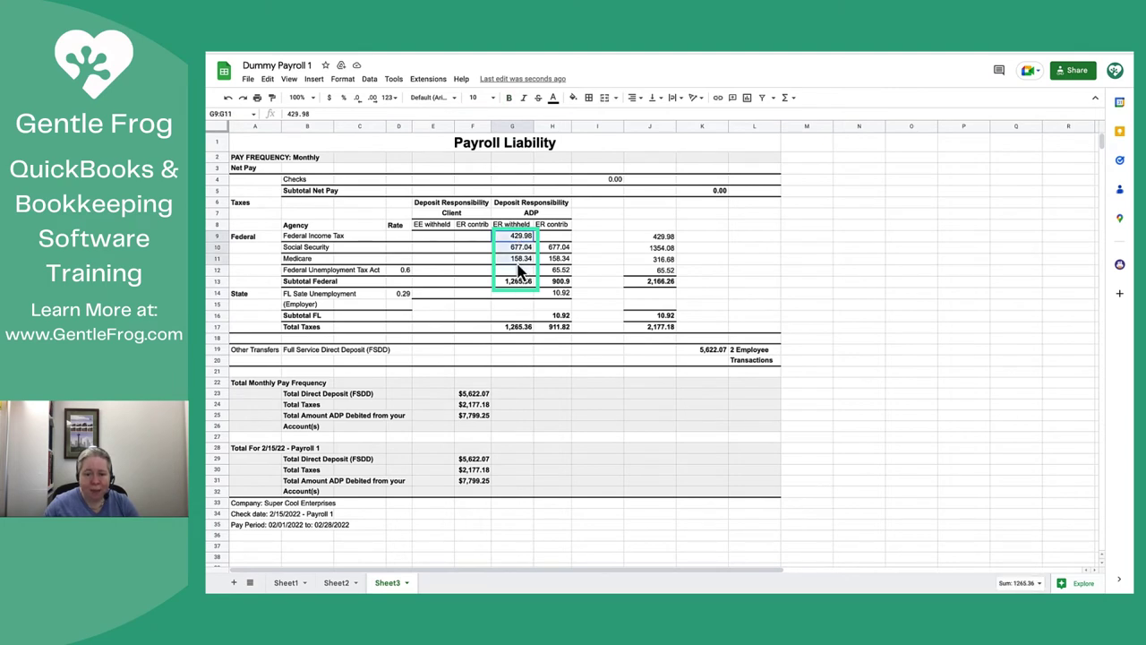
pyautogui.click(517, 282)
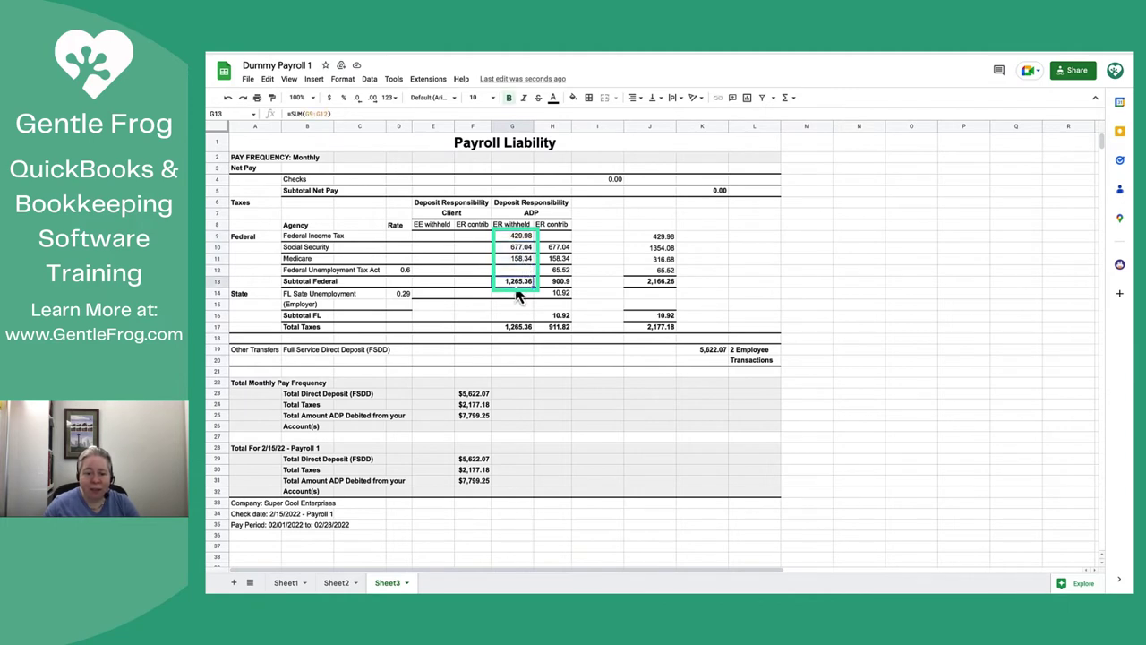
pyautogui.rightClick(515, 284)
pyautogui.click(538, 313)
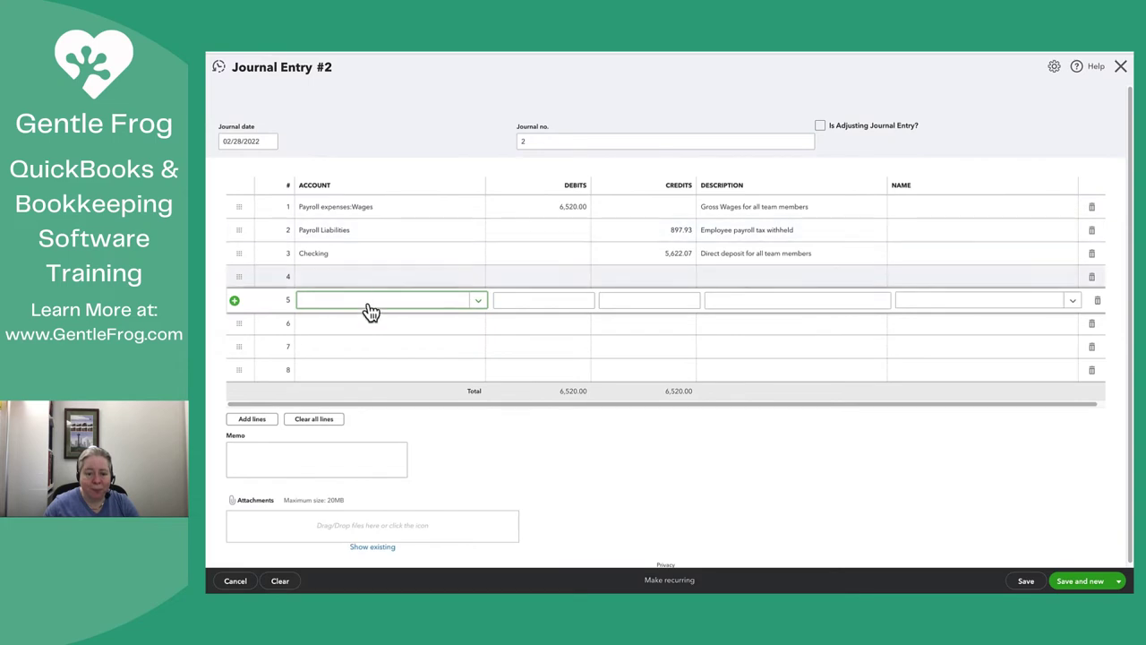
# Give line 5 Taxes paid:Payroll taxes, a 1,265.36 debit and description 'Employer payroll tax'
pyautogui.click(360, 309)
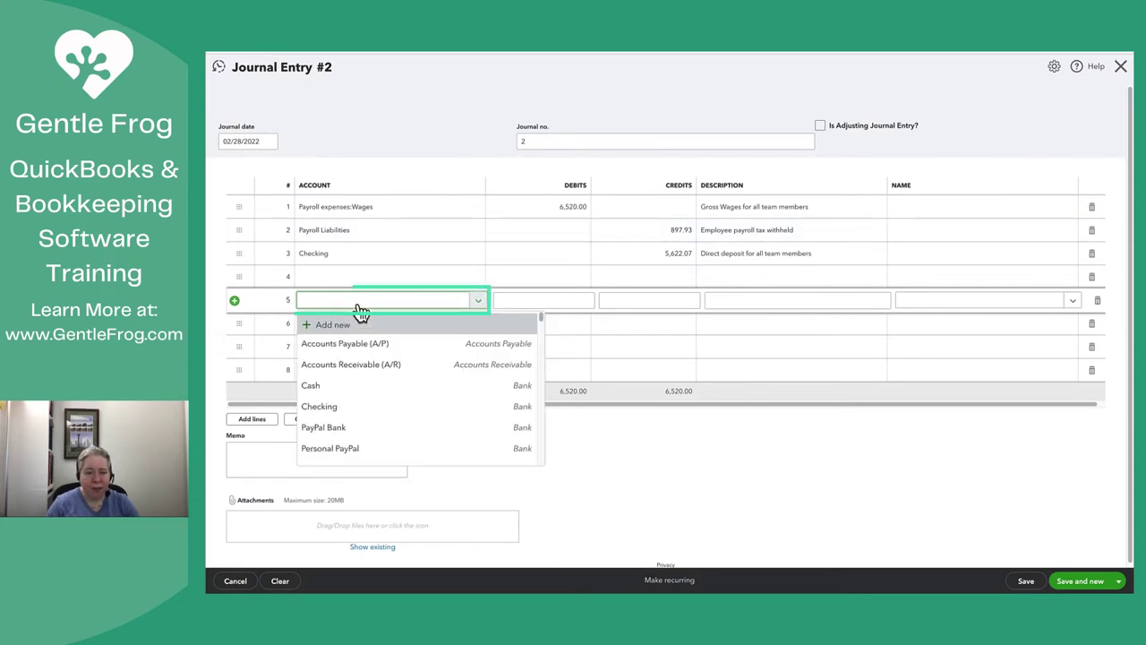
pyautogui.write('p')
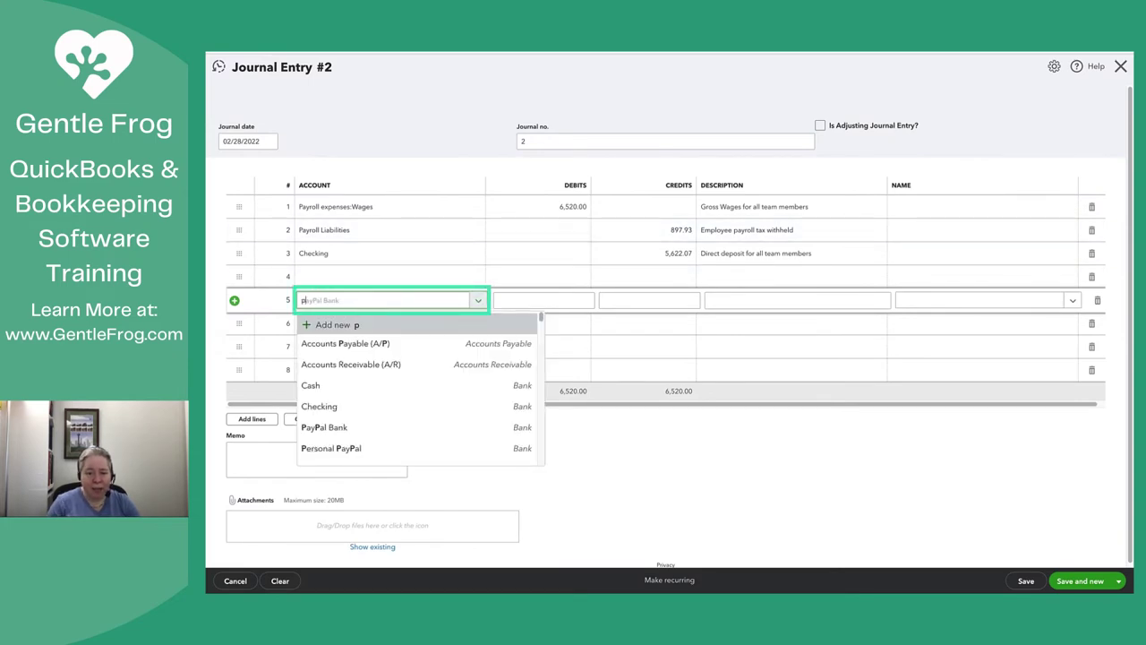
pyautogui.write('aid:Payroll taxes')
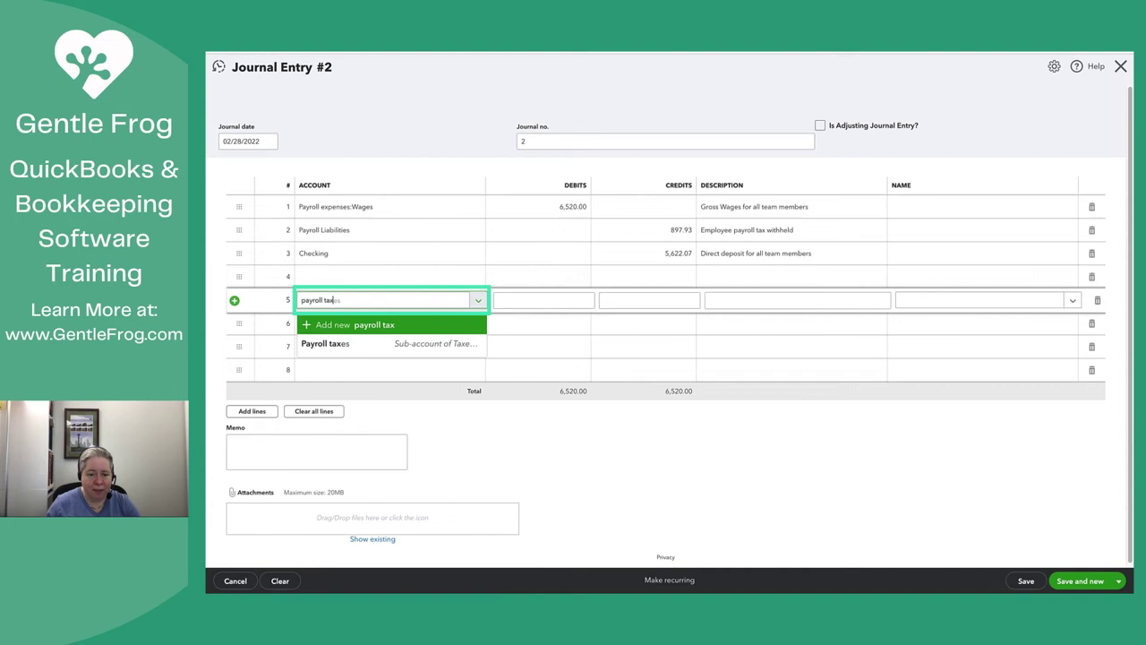
pyautogui.press('Down')
pyautogui.press('Tab')
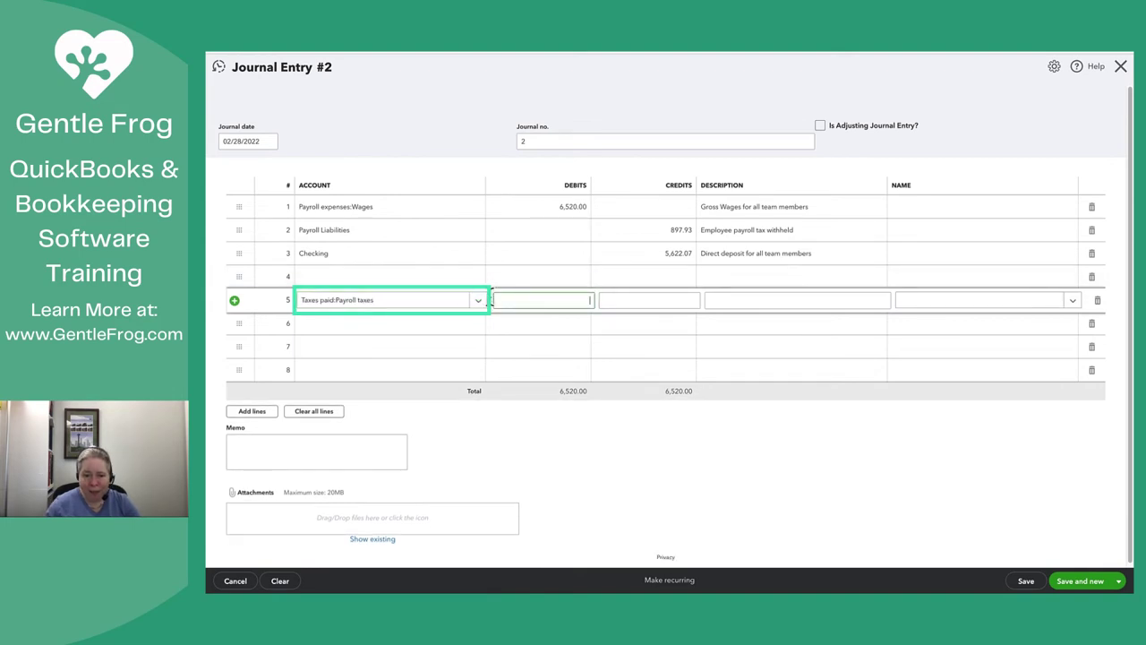
pyautogui.click(479, 300)
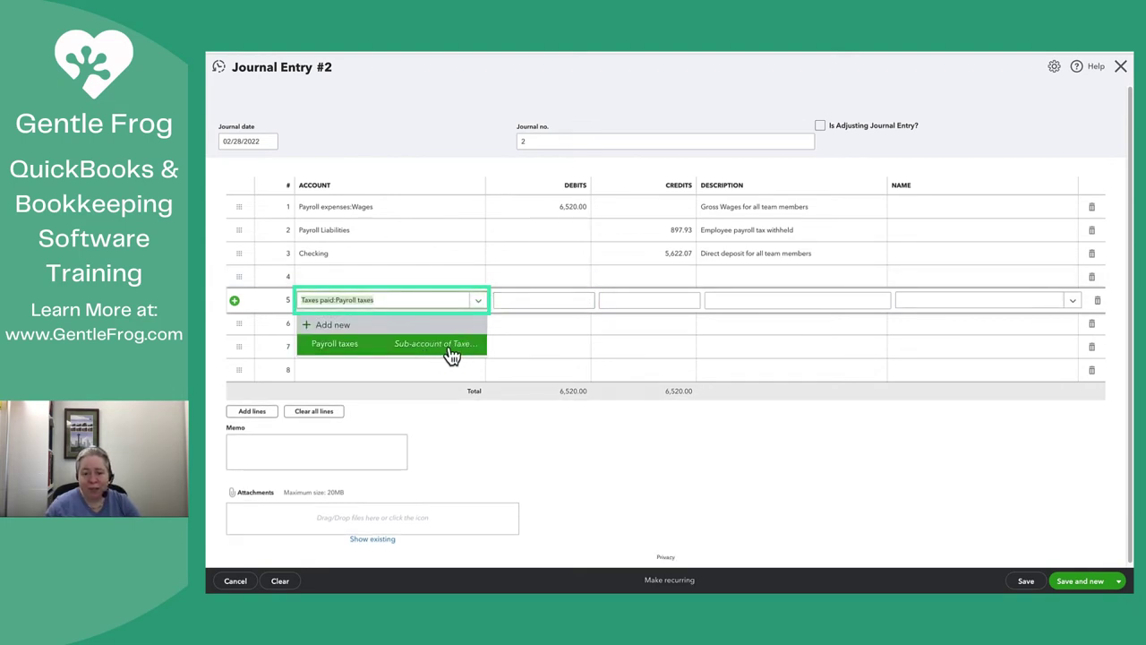
pyautogui.click(536, 302)
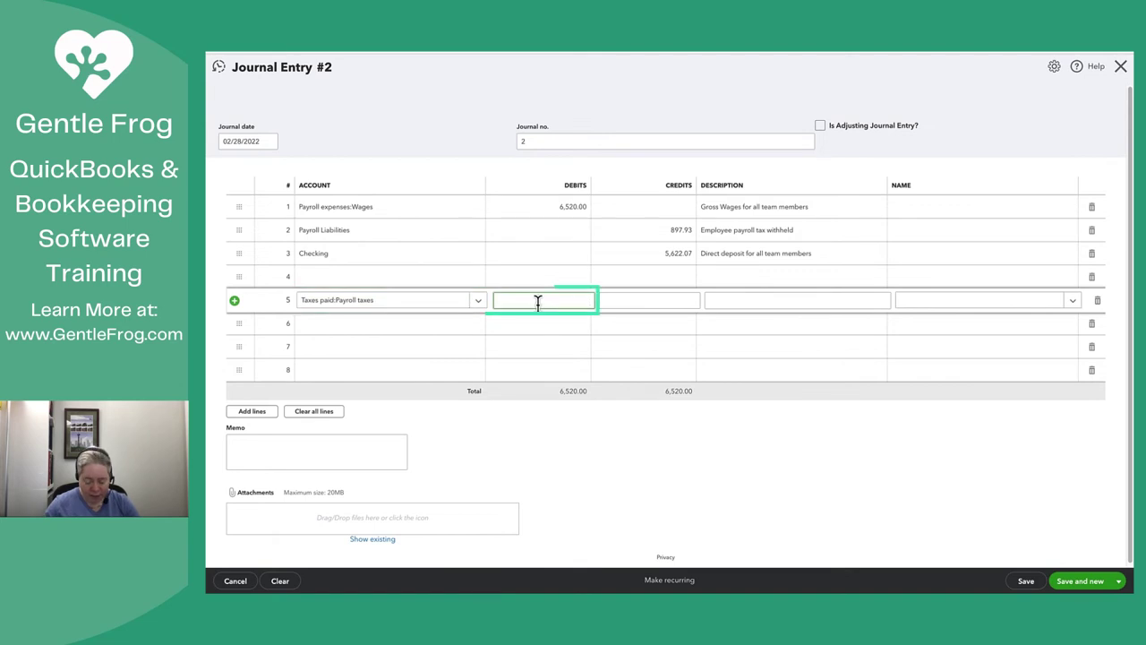
pyautogui.hotkey('ctrl', 'v')
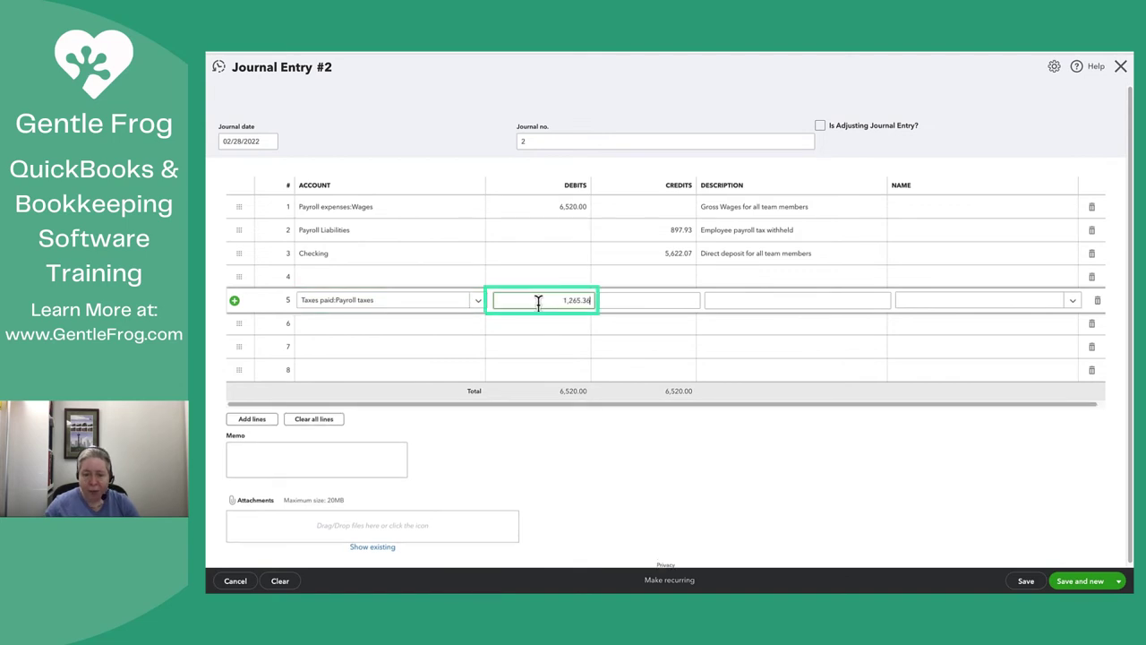
pyautogui.click(736, 305)
pyautogui.write('Employer')
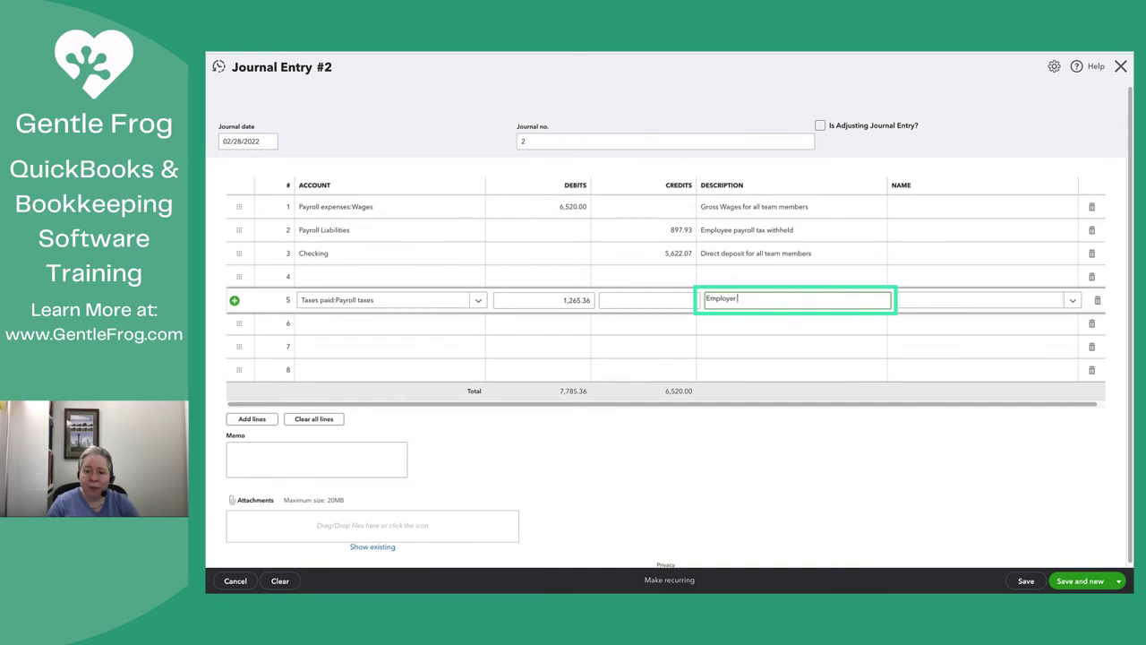
pyautogui.write(' payroll tax')
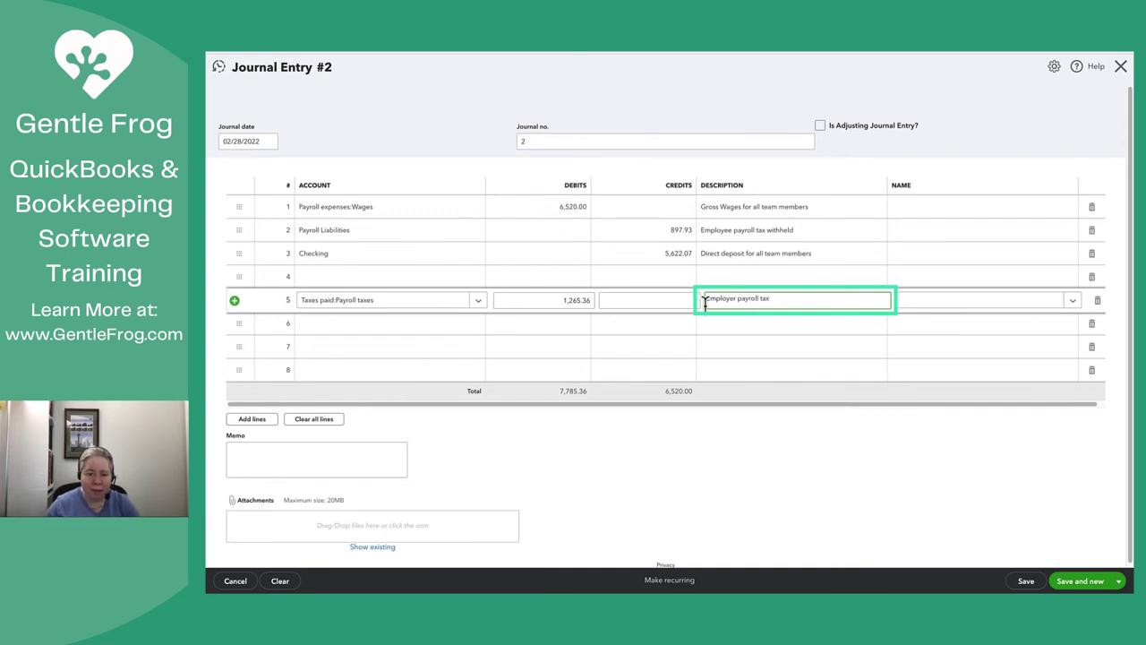
pyautogui.click(426, 331)
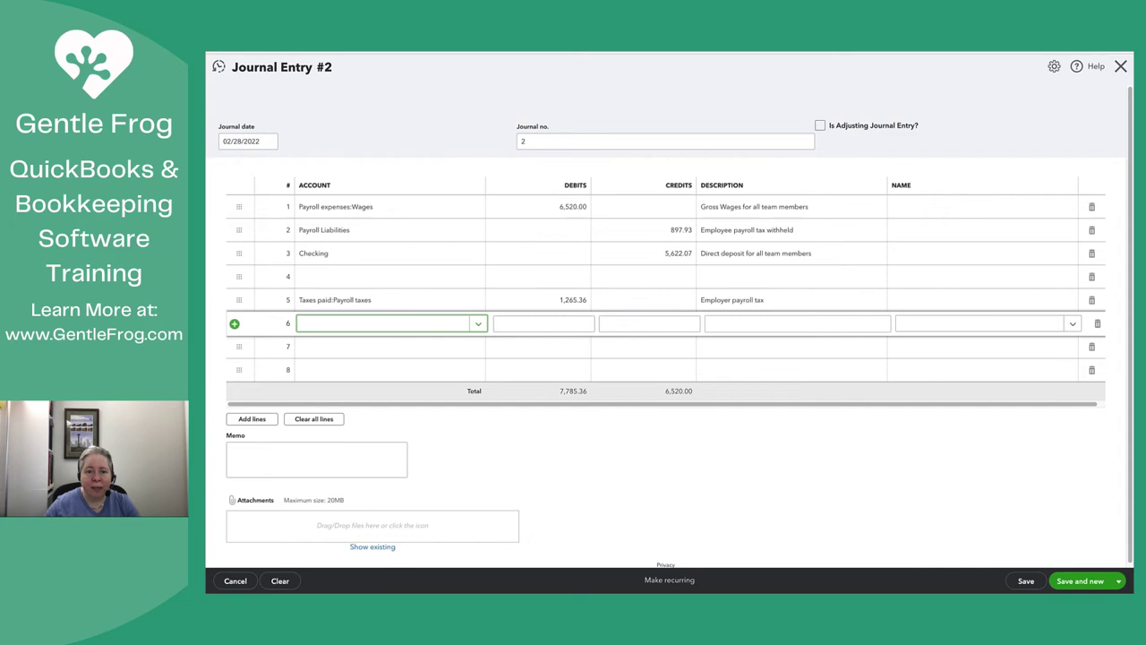
pyautogui.hotkey('alt', 'Tab')
pyautogui.click(557, 247)
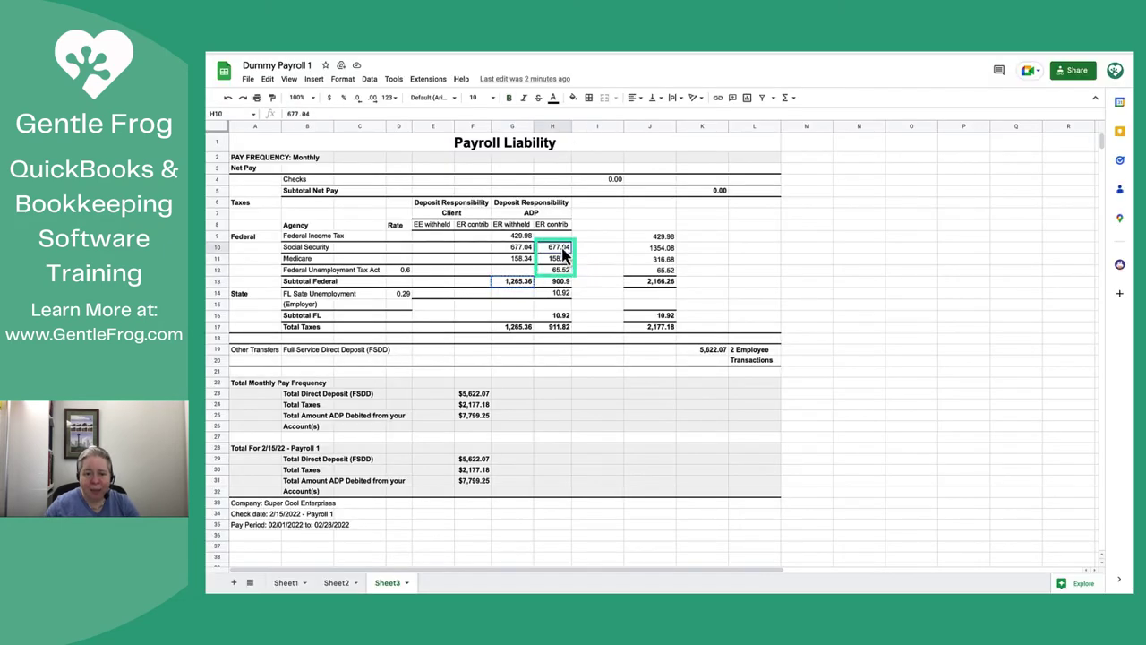
# Check the H10:H12 employer subtotal, the state unemployment amount, and the 911.82 total in H17
pyautogui.moveTo(562, 255); pyautogui.dragTo(562, 270)
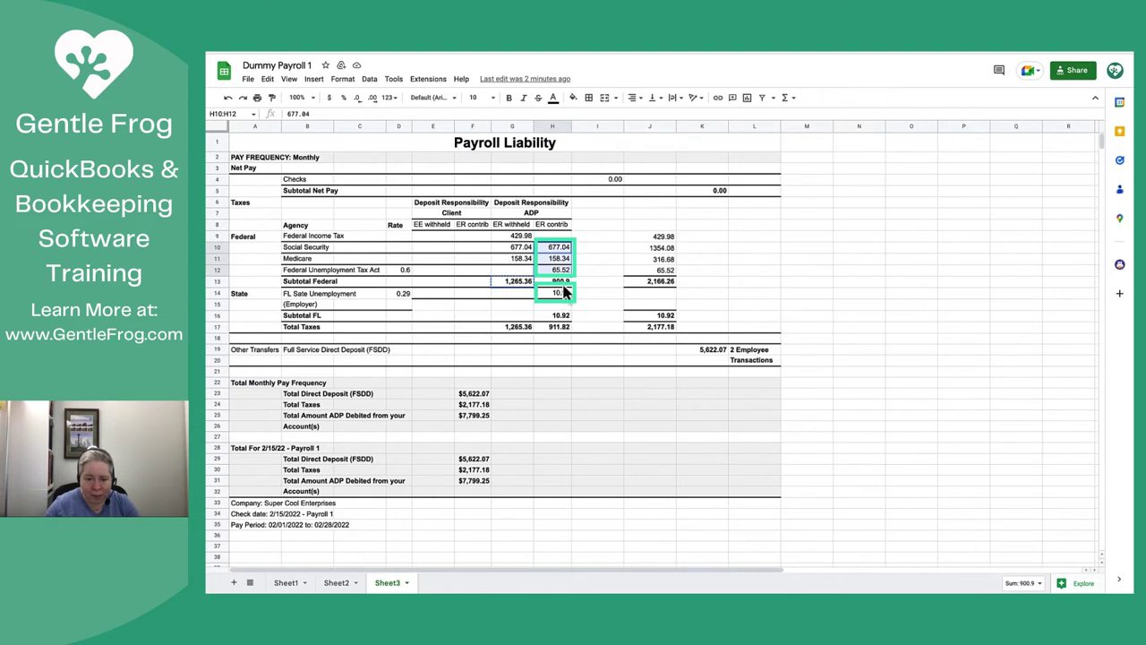
pyautogui.click(564, 295)
pyautogui.click(564, 329)
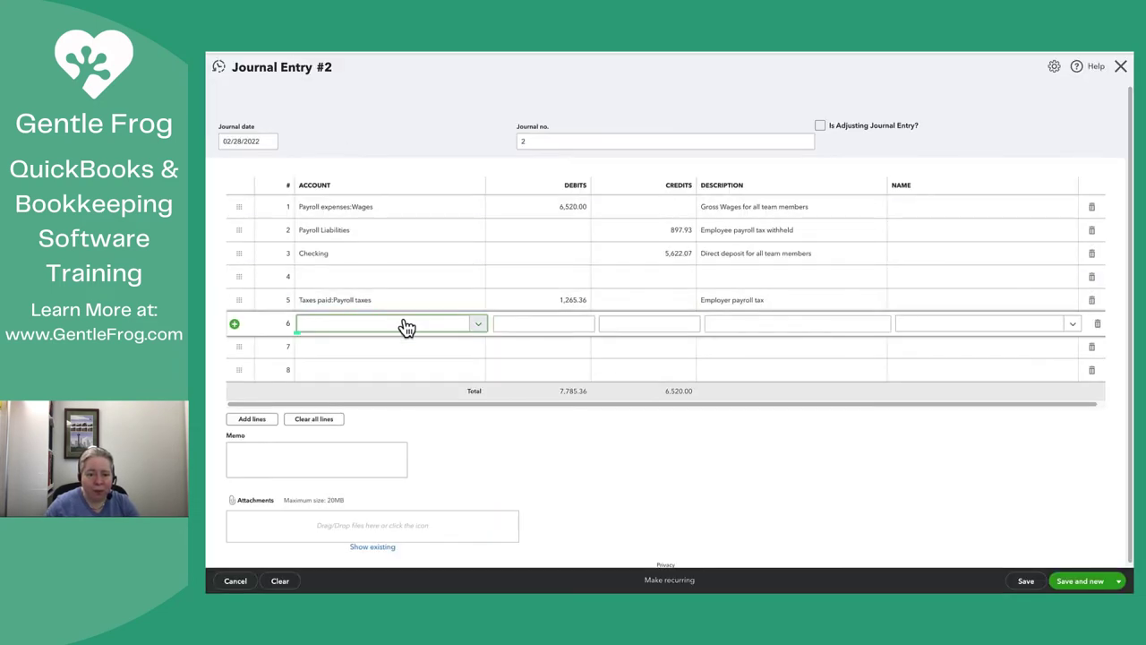
# Set line 6 to Payroll Liabilities with a 911.82 debit for employer payroll tax
pyautogui.click(404, 324)
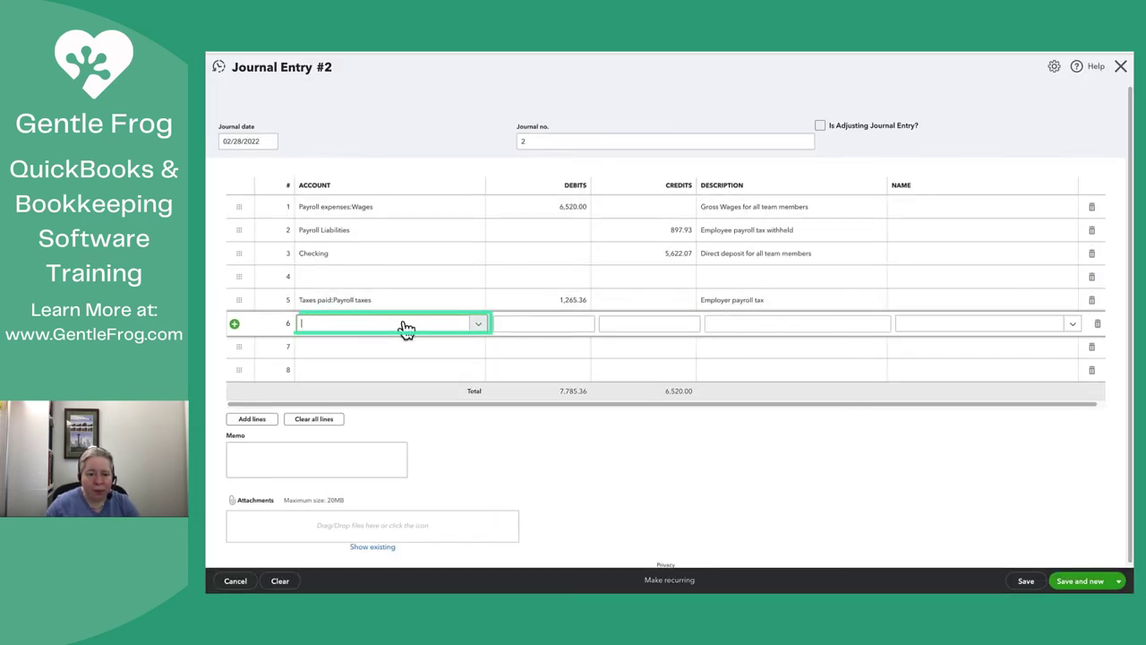
pyautogui.write('payroll')
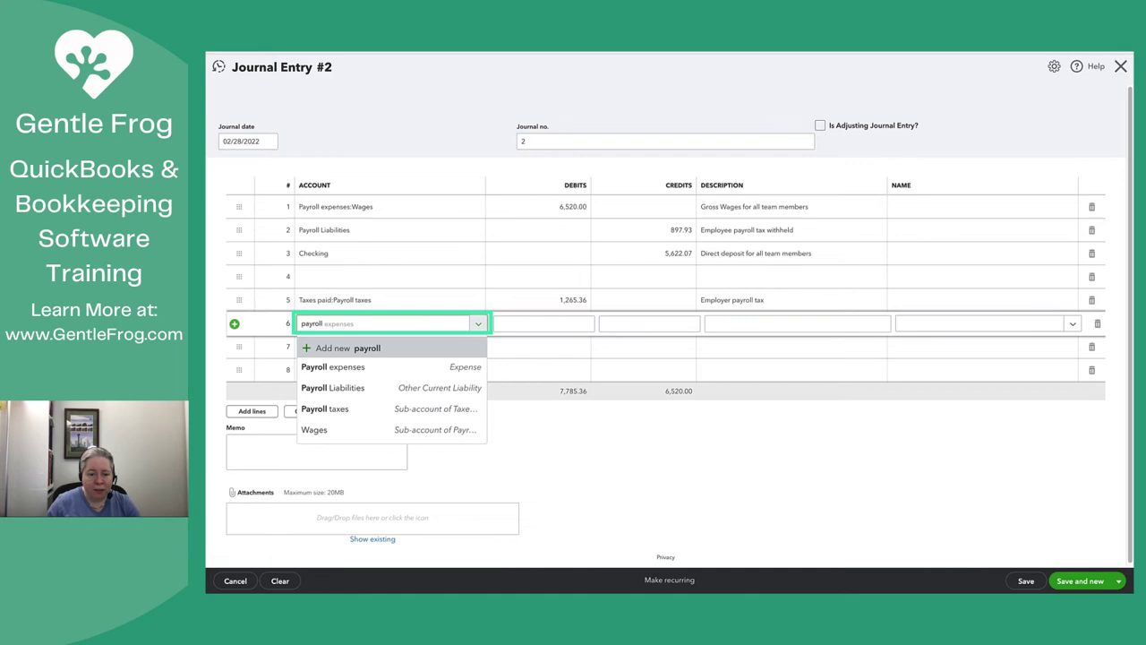
pyautogui.press('Down')
pyautogui.press('Down')
pyautogui.press('Tab')
pyautogui.press('Tab')
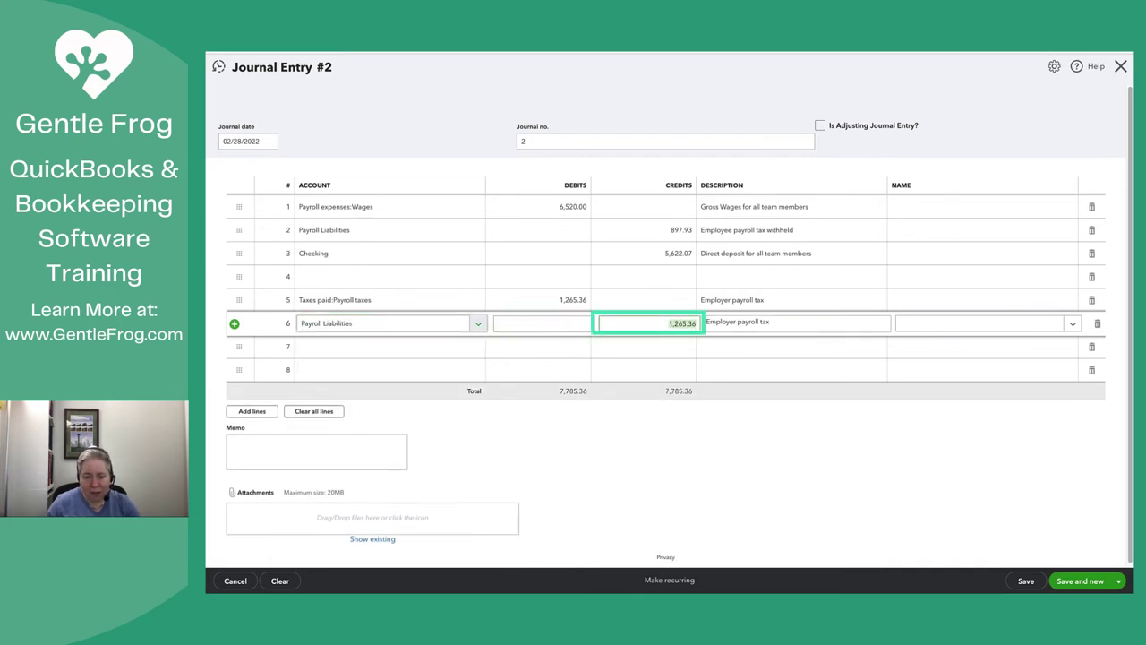
pyautogui.hotkey('shift', 'Tab')
pyautogui.write('911.82')
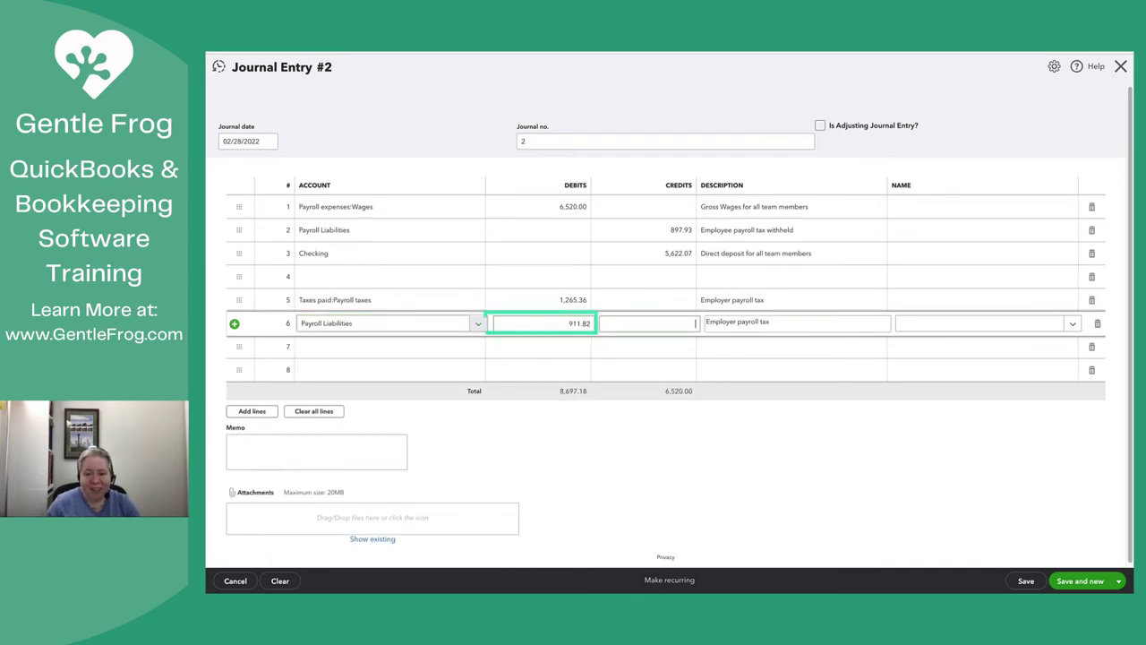
pyautogui.click(453, 280)
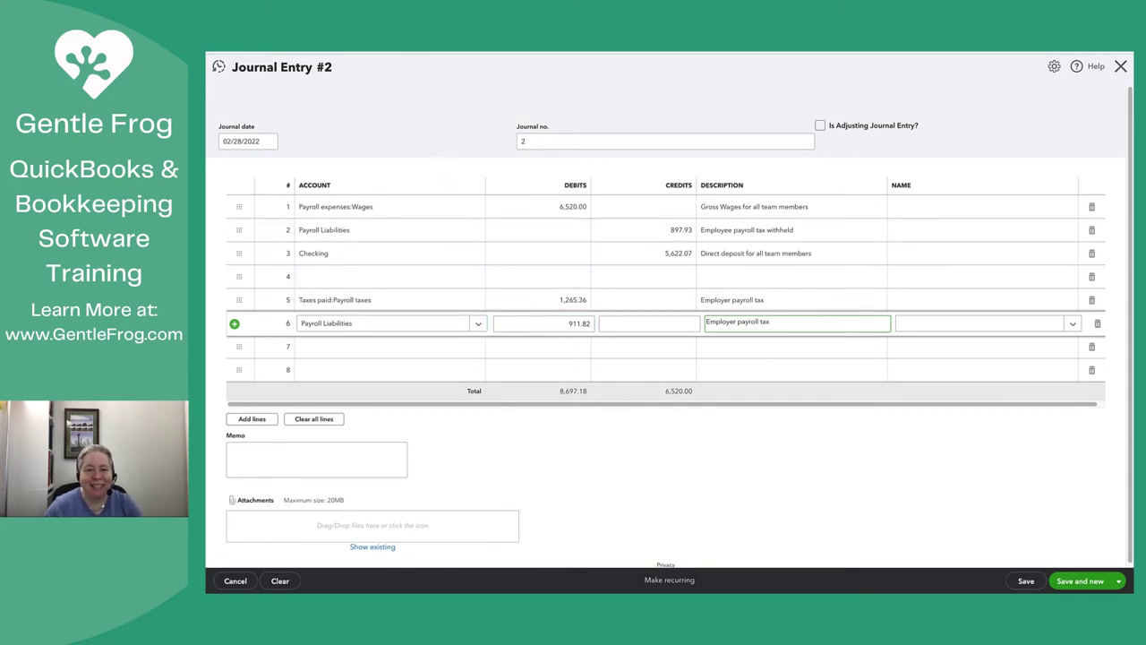
pyautogui.hotkey('alt', 'Tab')
pyautogui.hotkey('alt', 'Tab')
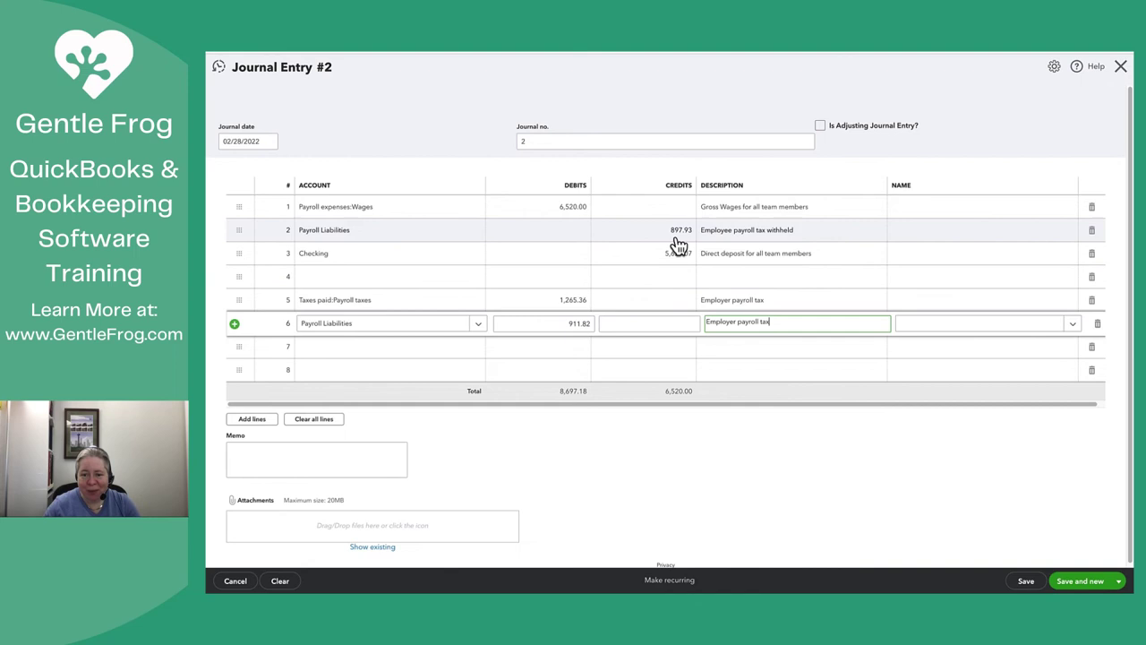
pyautogui.hotkey('alt', 'Tab')
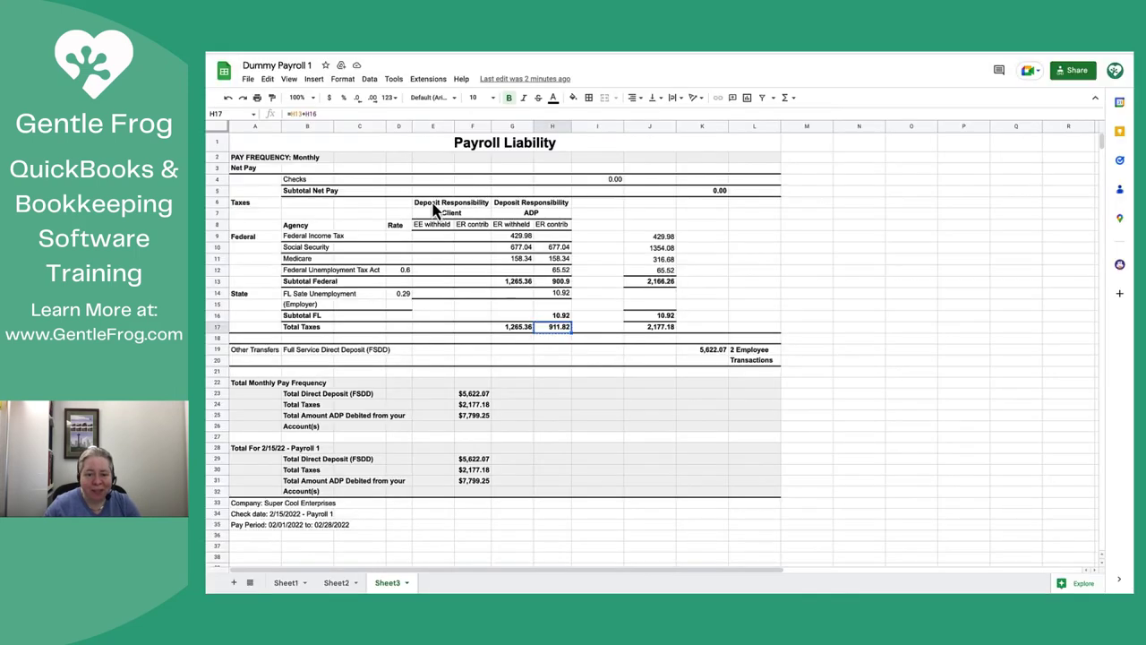
# Inspect the formula behind the employer Social Security total in K21, then revisit Sheet3
pyautogui.click(338, 583)
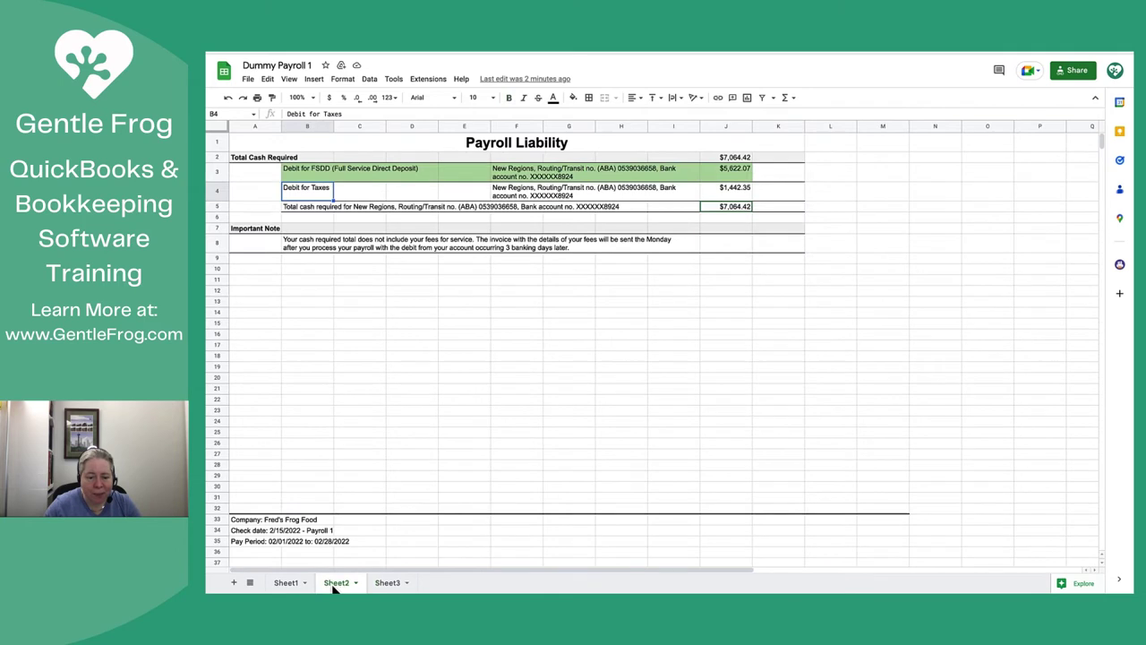
pyautogui.click(286, 583)
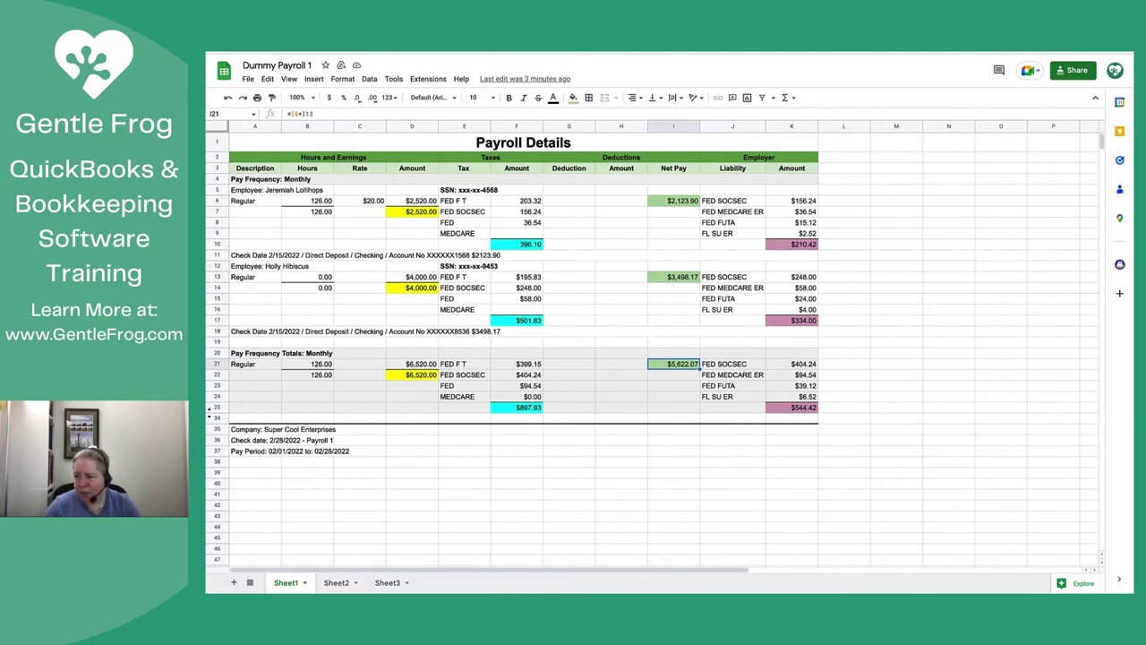
pyautogui.click(805, 365)
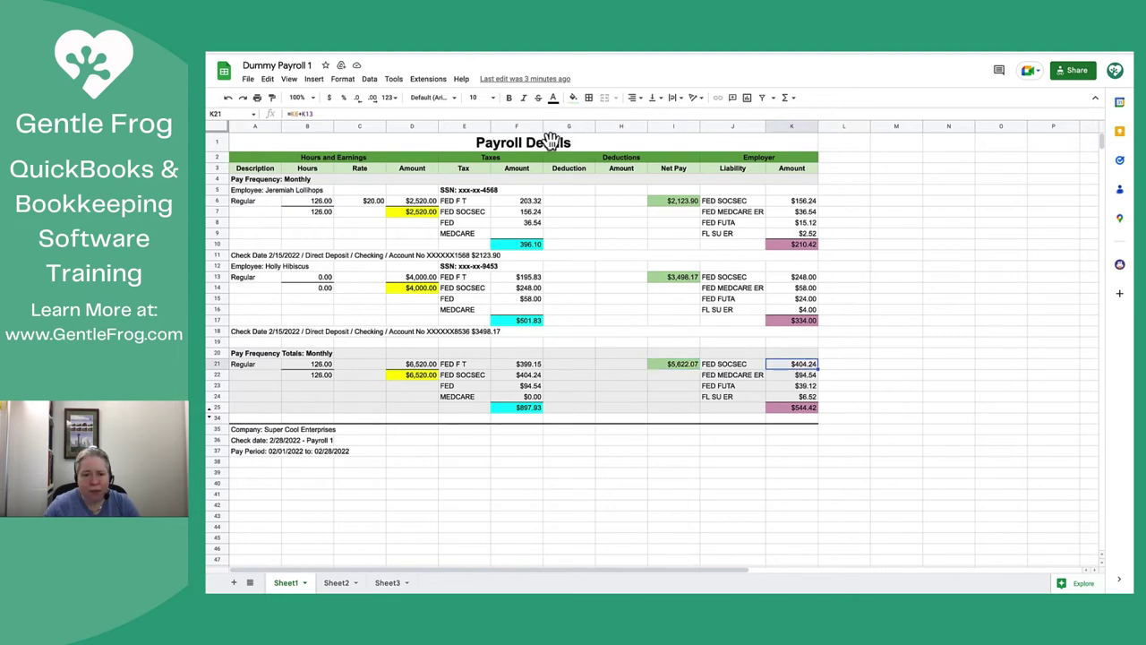
pyautogui.click(387, 115)
pyautogui.press('Escape')
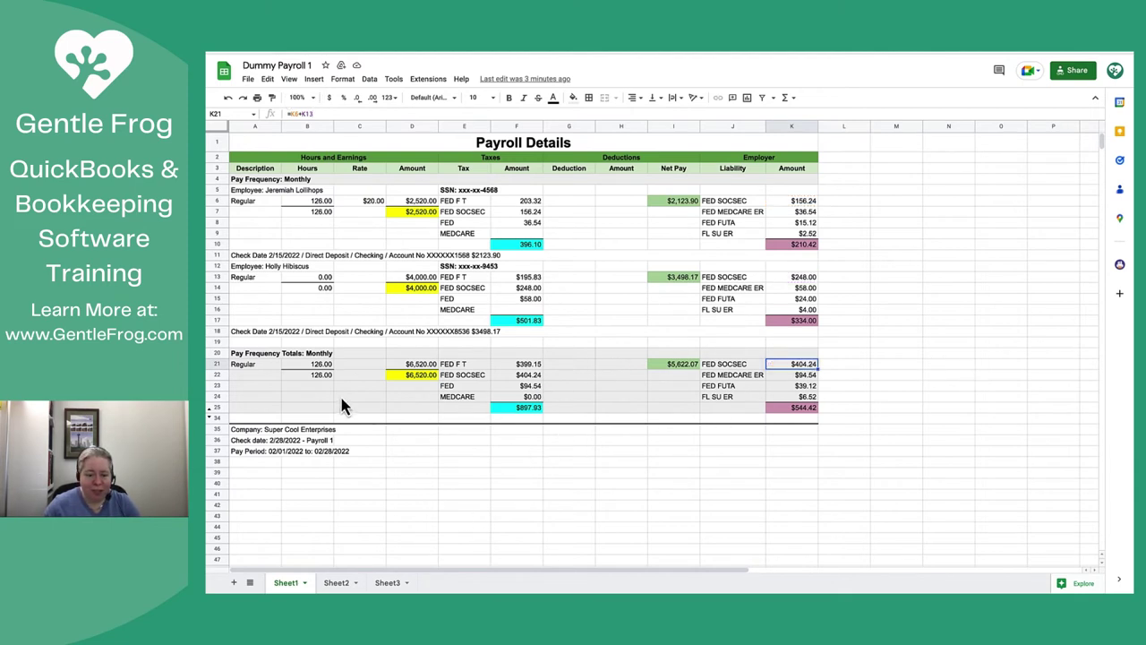
pyautogui.click(386, 584)
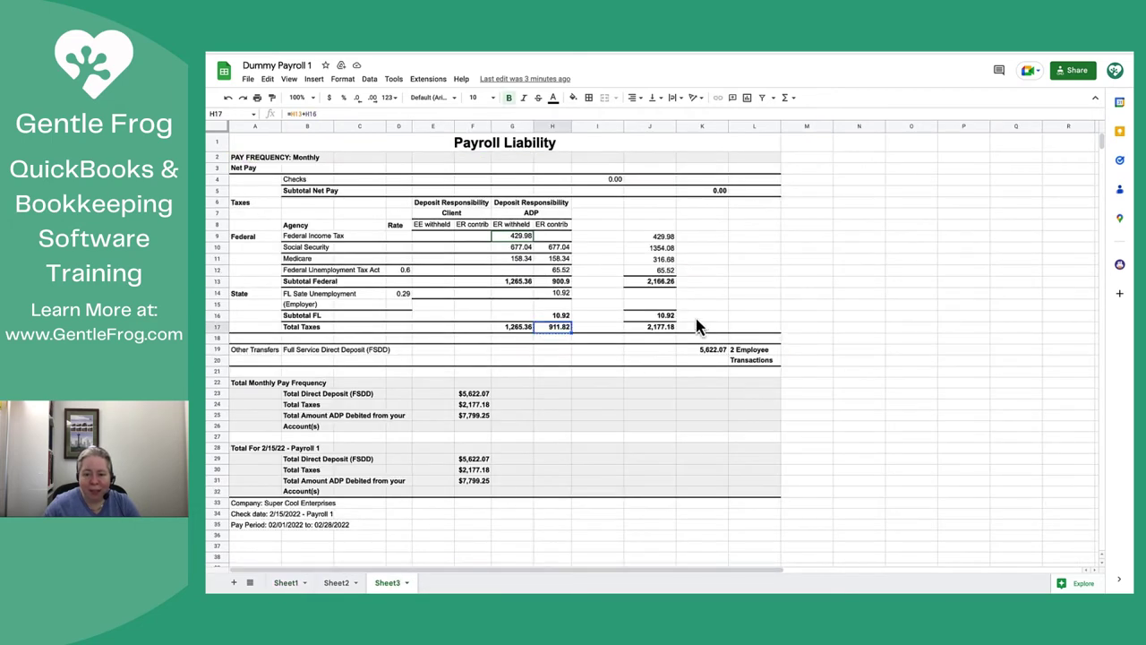
pyautogui.click(594, 328)
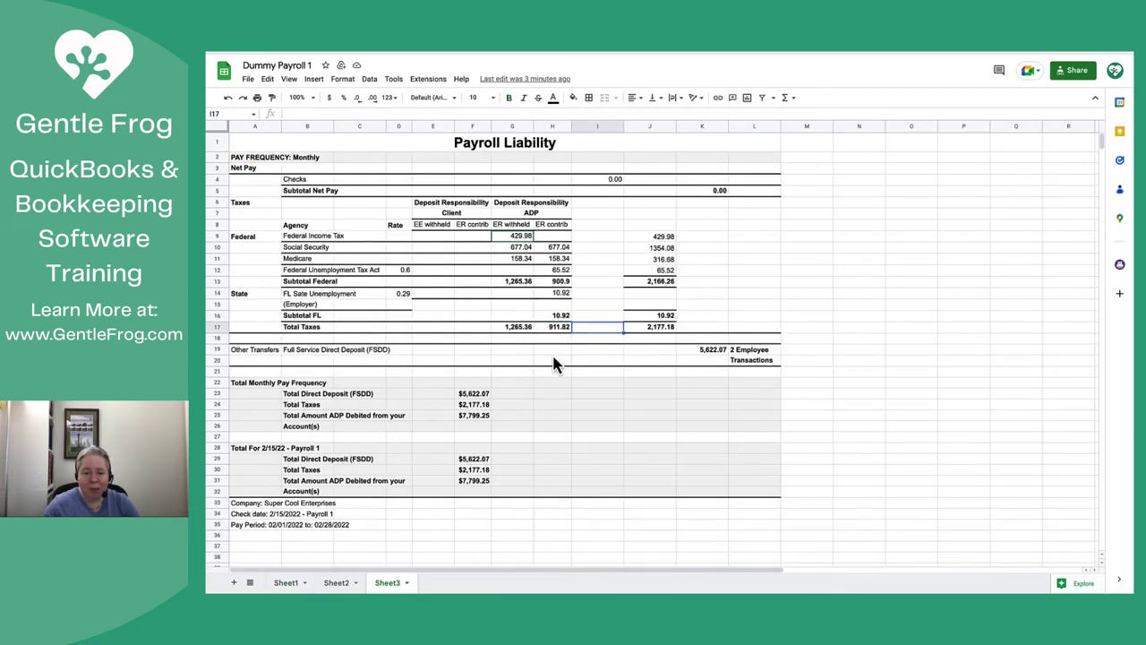
# On Payroll Details, review the employee tax columns and select the $897.93 total in F25
pyautogui.click(286, 583)
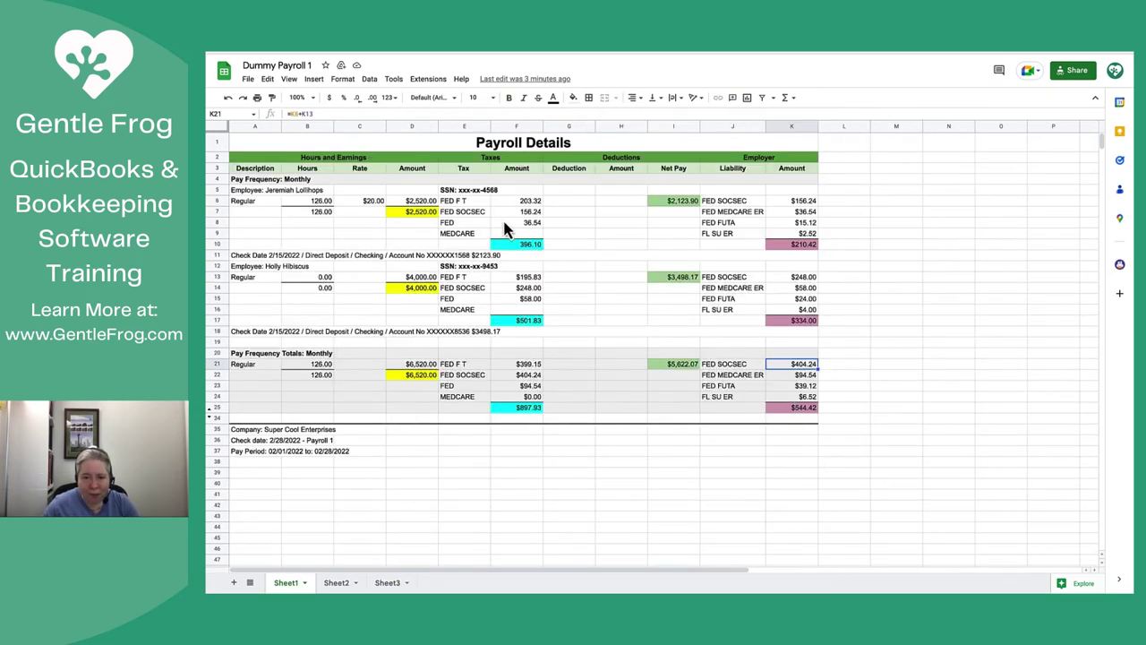
pyautogui.moveTo(452, 190); pyautogui.dragTo(581, 370)
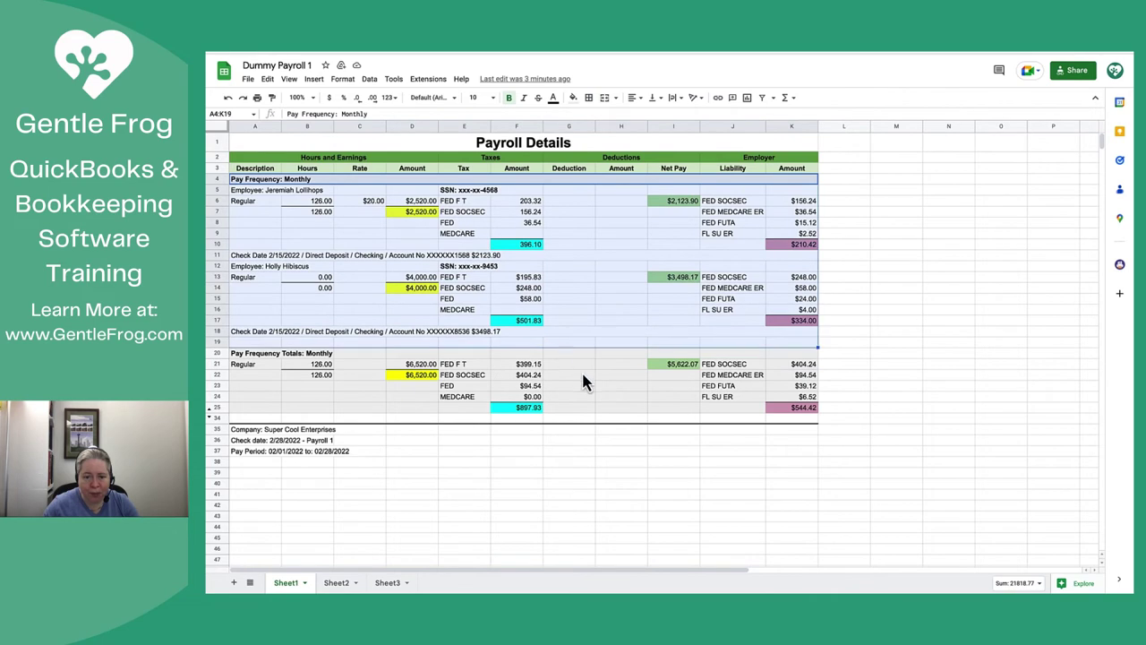
pyautogui.click(475, 223)
pyautogui.click(464, 198)
pyautogui.moveTo(464, 199); pyautogui.dragTo(559, 377)
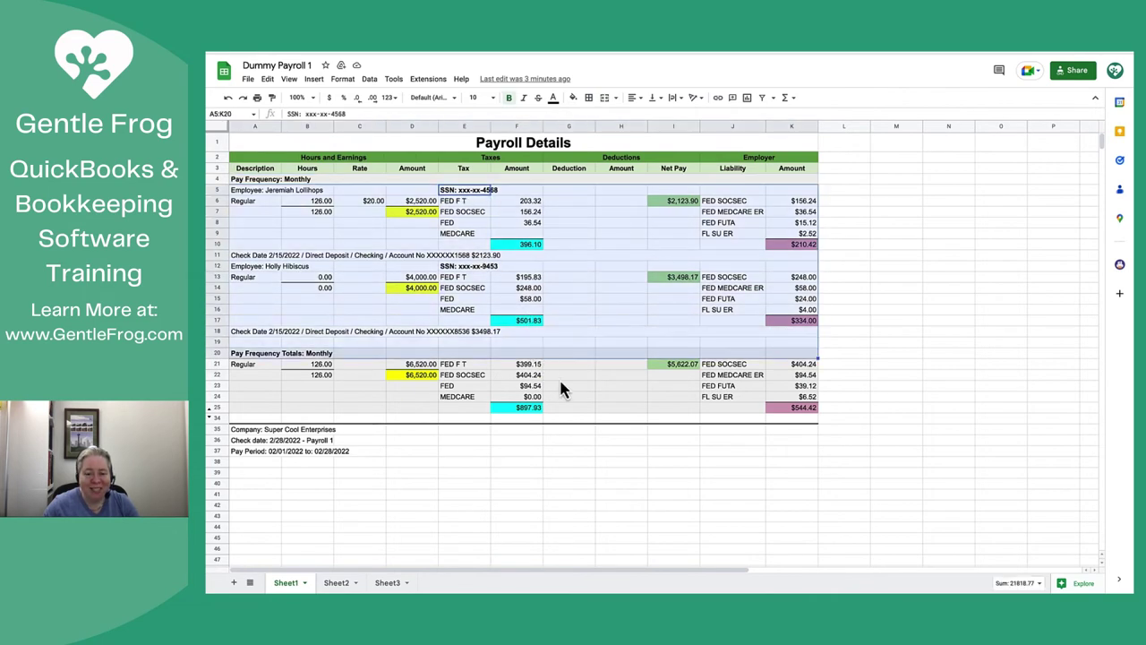
pyautogui.click(566, 396)
pyautogui.click(533, 410)
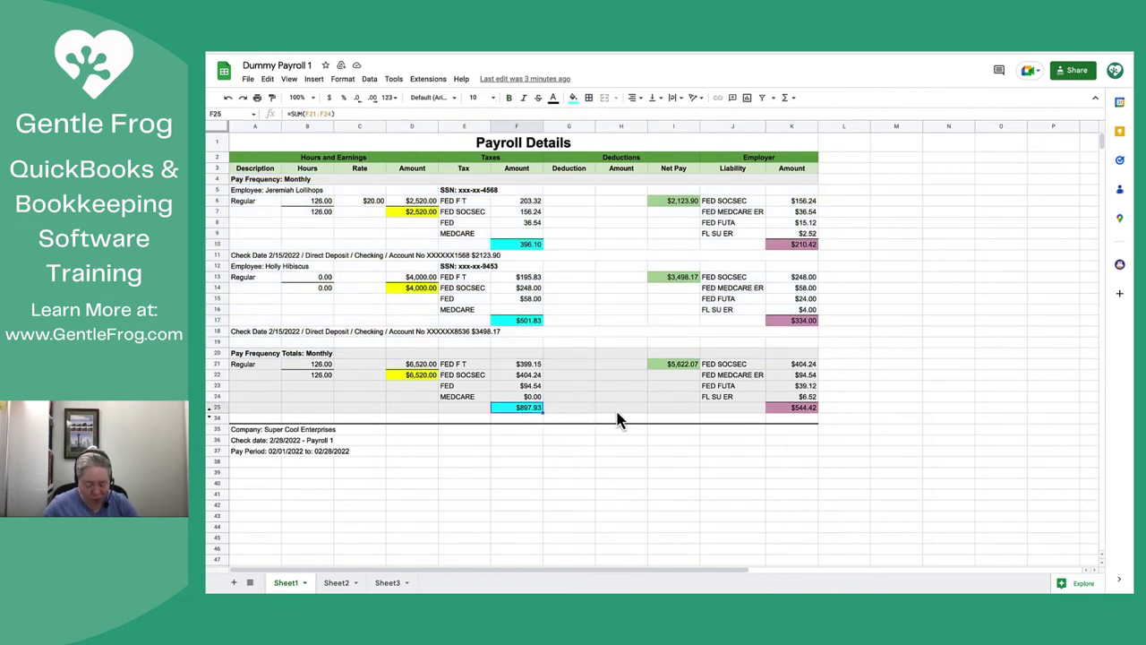
pyautogui.press('super+space')
pyautogui.press('Escape')
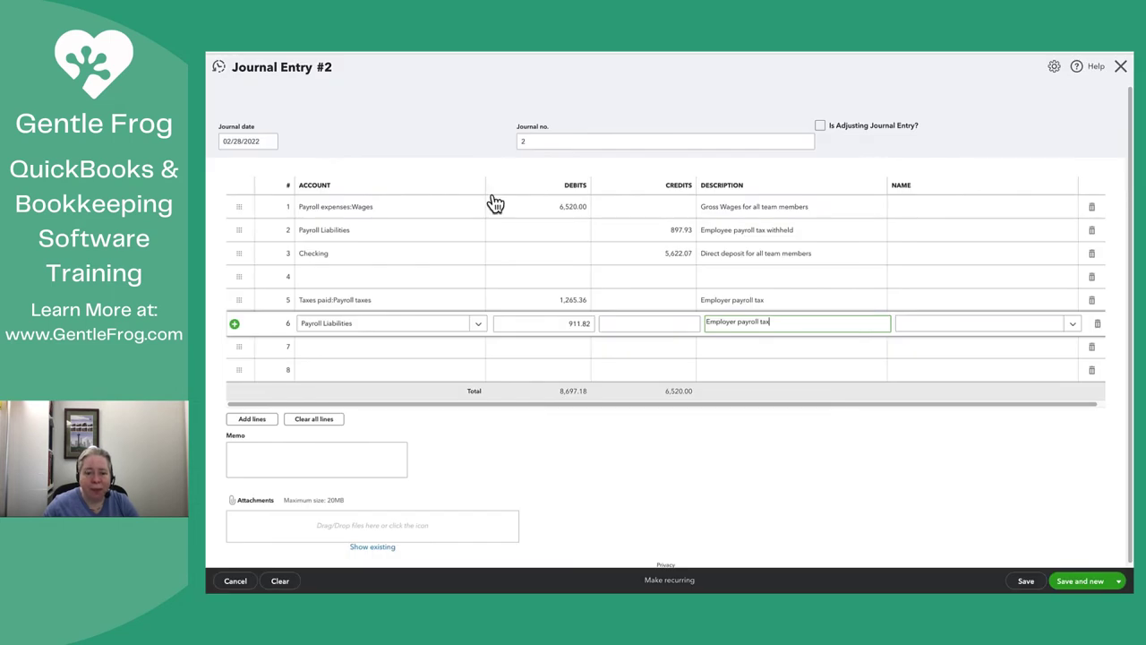
# Replace line 6's 911.82 debit with 897.93 and describe it 'Employee payroll tax withheld'
pyautogui.click(558, 322)
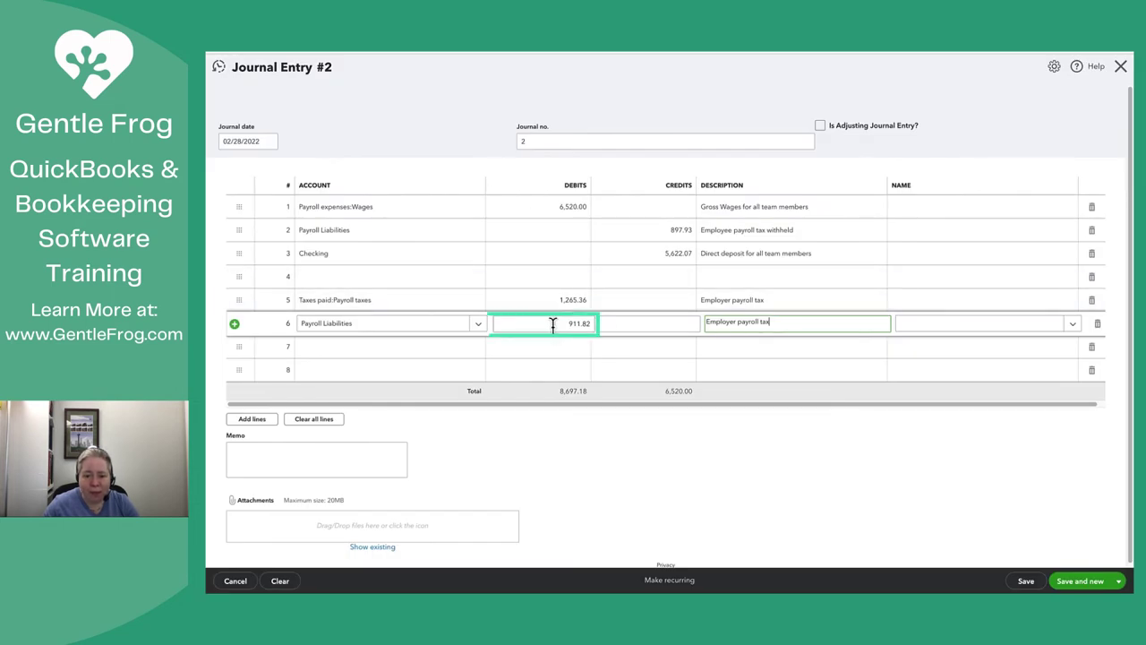
pyautogui.write('$897.93')
pyautogui.click(708, 324)
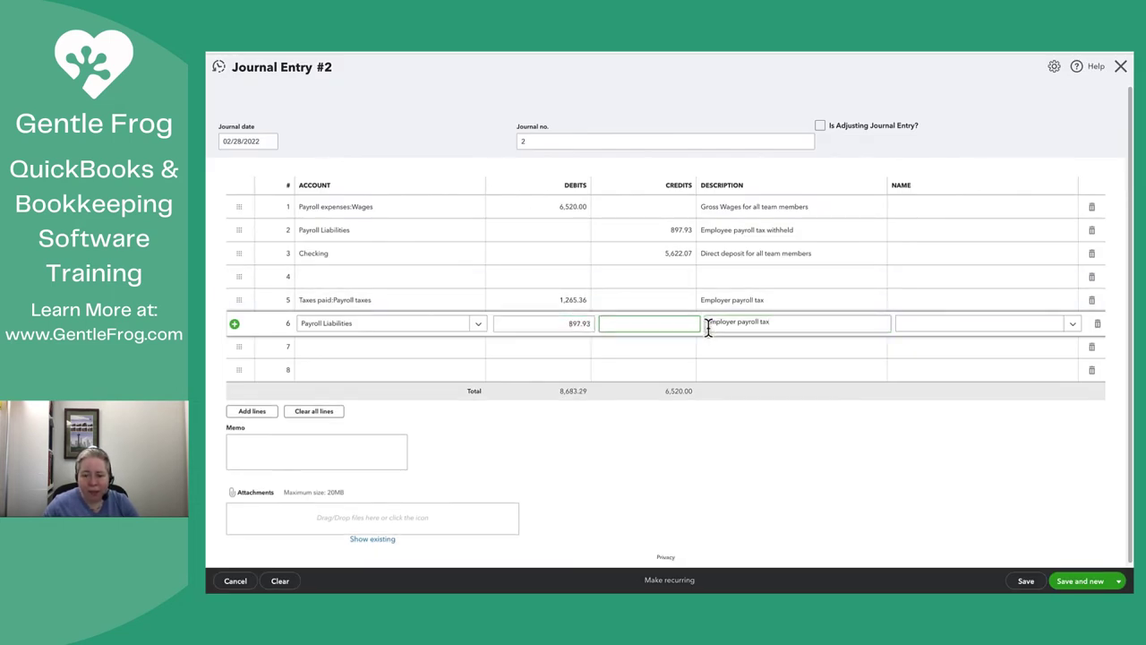
pyautogui.write('Employ')
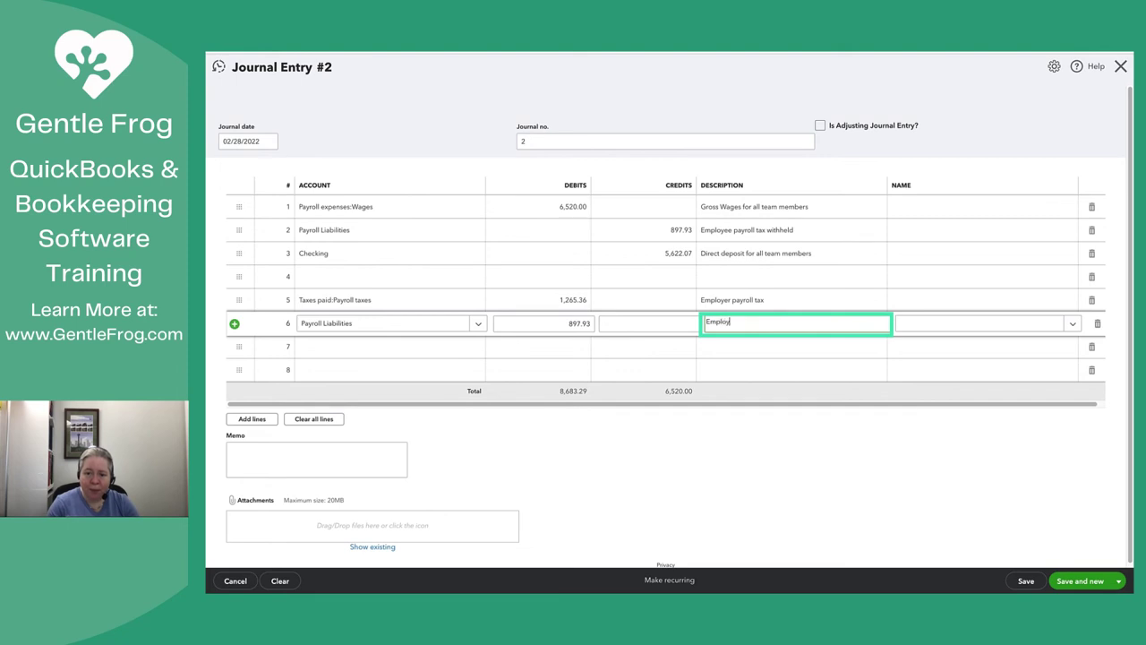
pyautogui.write('ee payroll tax withh')
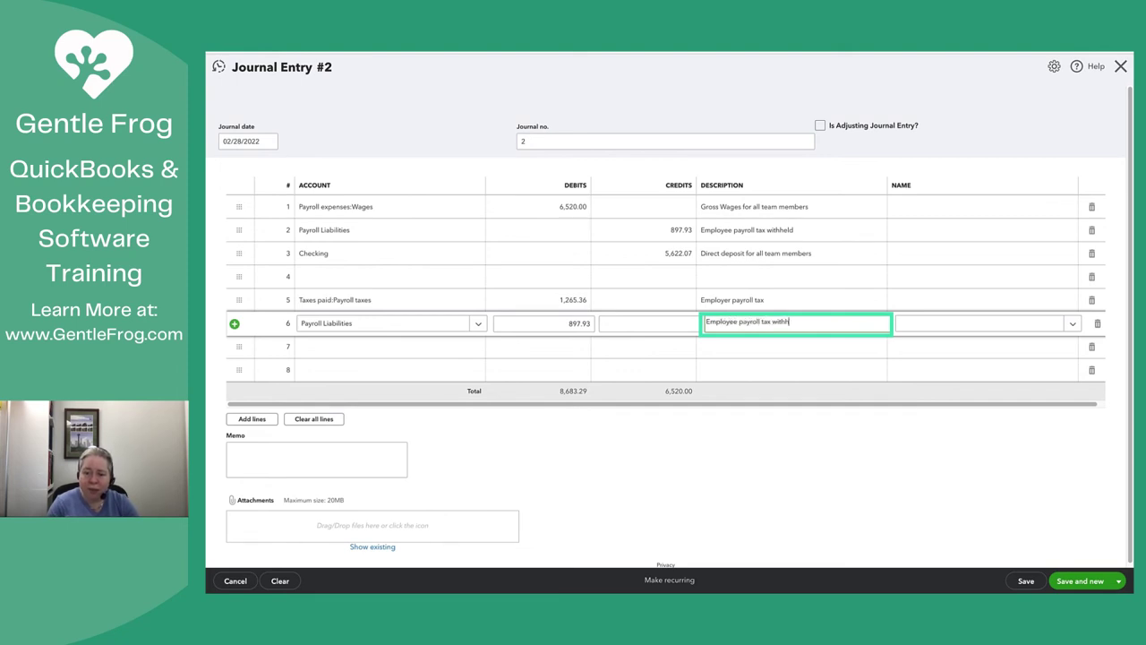
pyautogui.write('eld')
# In the spreadsheet, undo a paste into the Payroll Liability sheet's ER contrib total
pyautogui.click(410, 54)
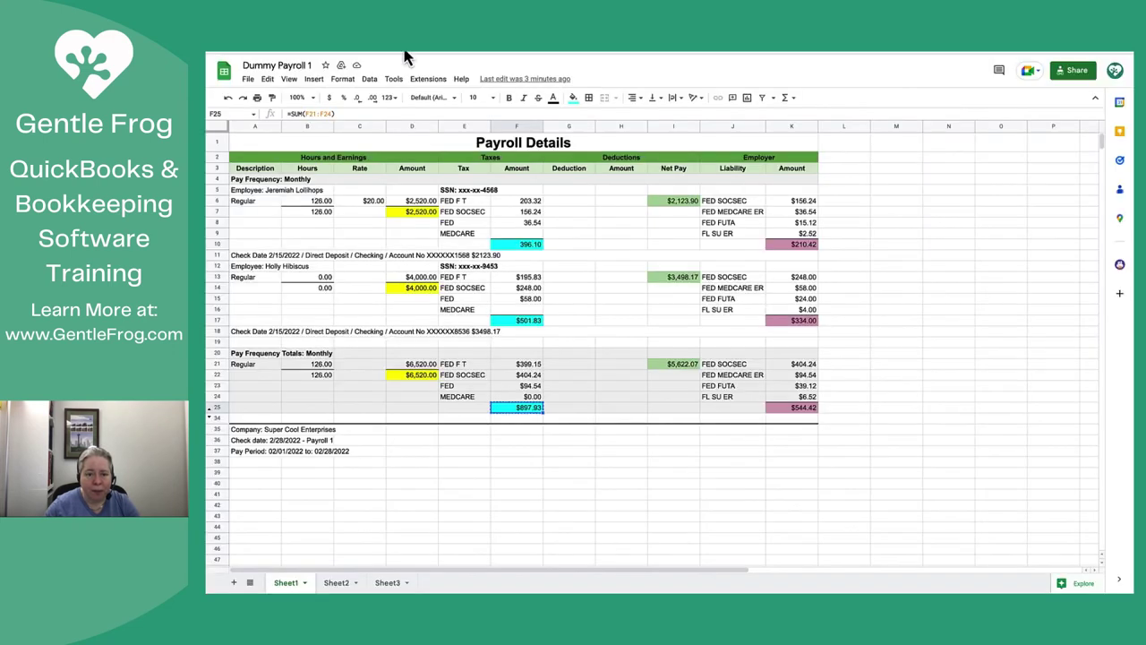
pyautogui.click(390, 583)
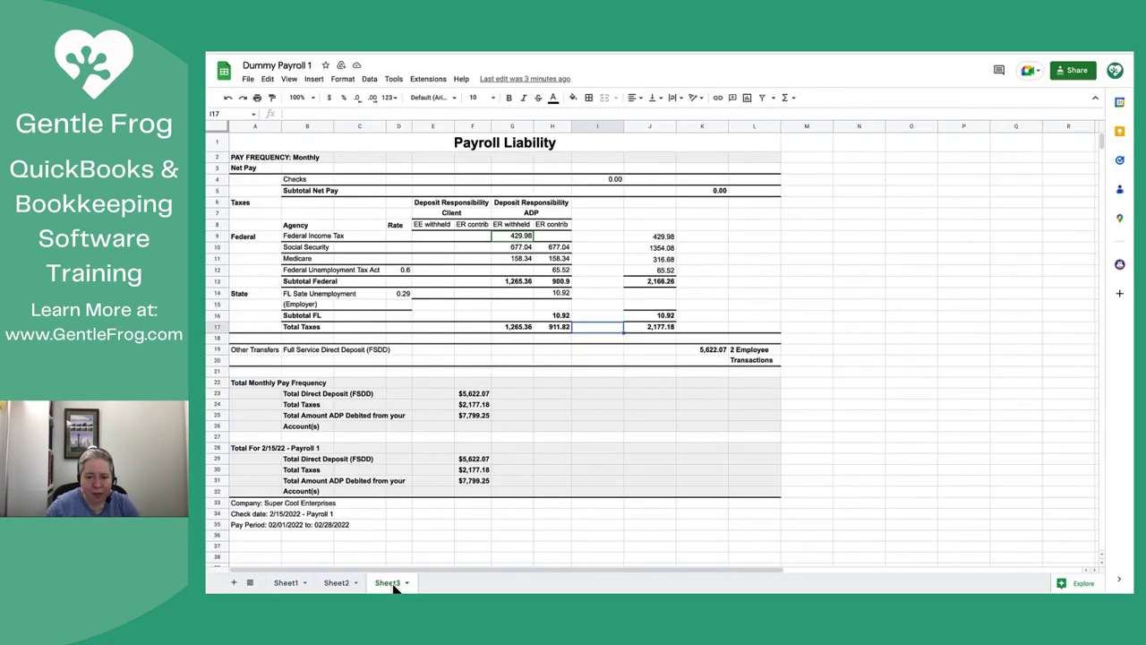
pyautogui.click(560, 327)
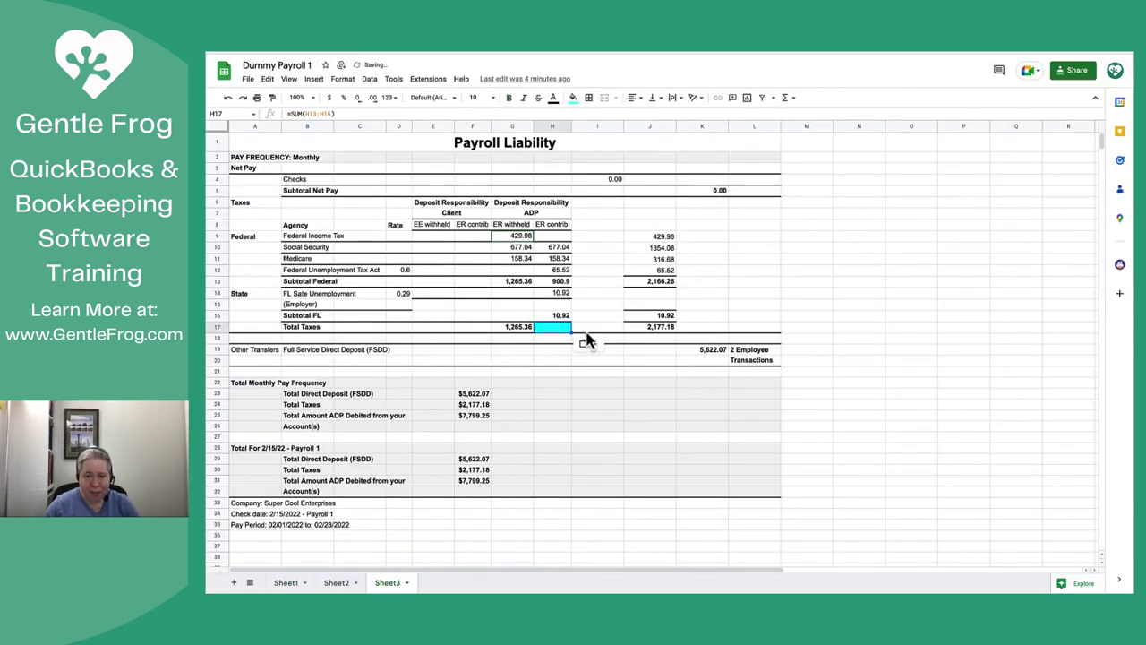
pyautogui.click(588, 331)
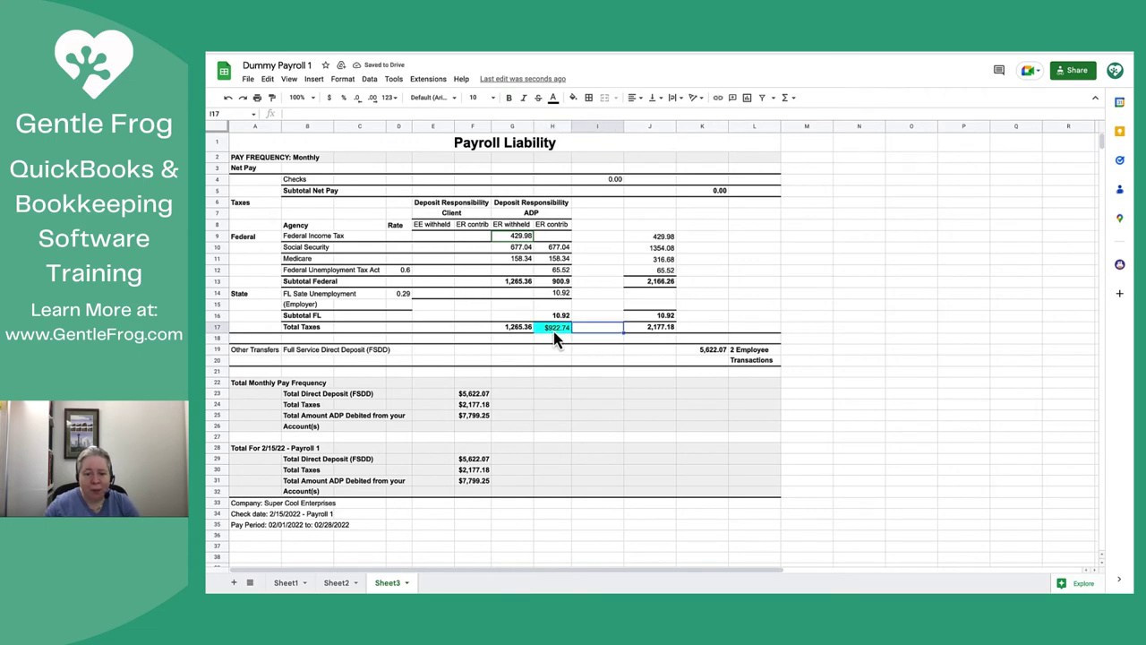
pyautogui.hotkey('ctrl', 'z')
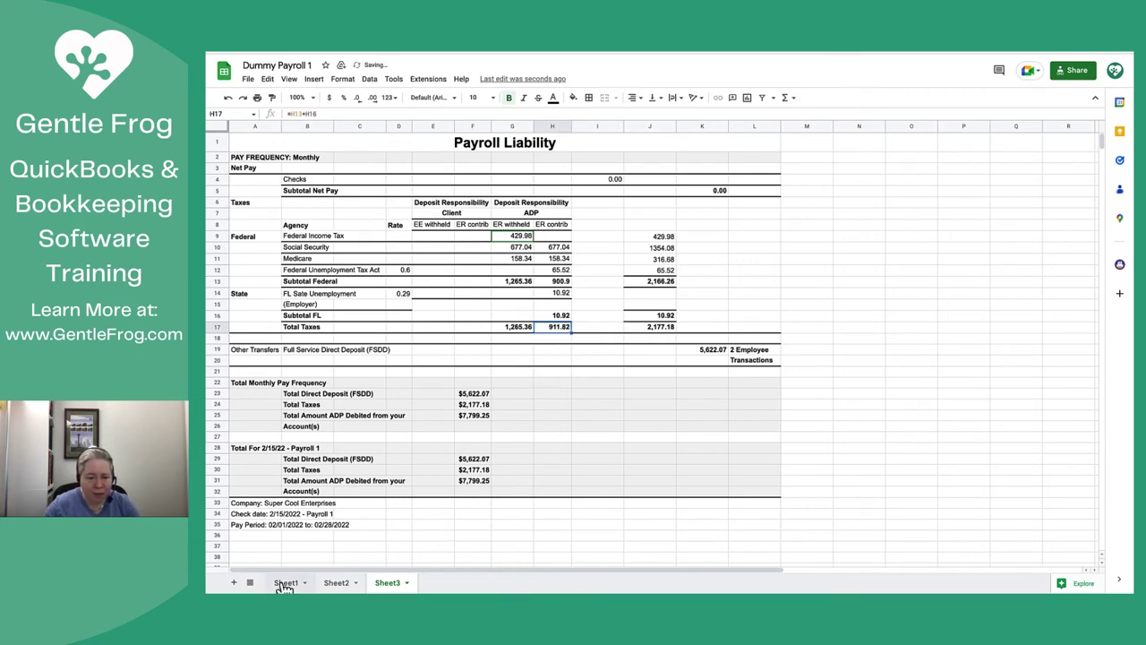
pyautogui.click(285, 583)
pyautogui.click(570, 429)
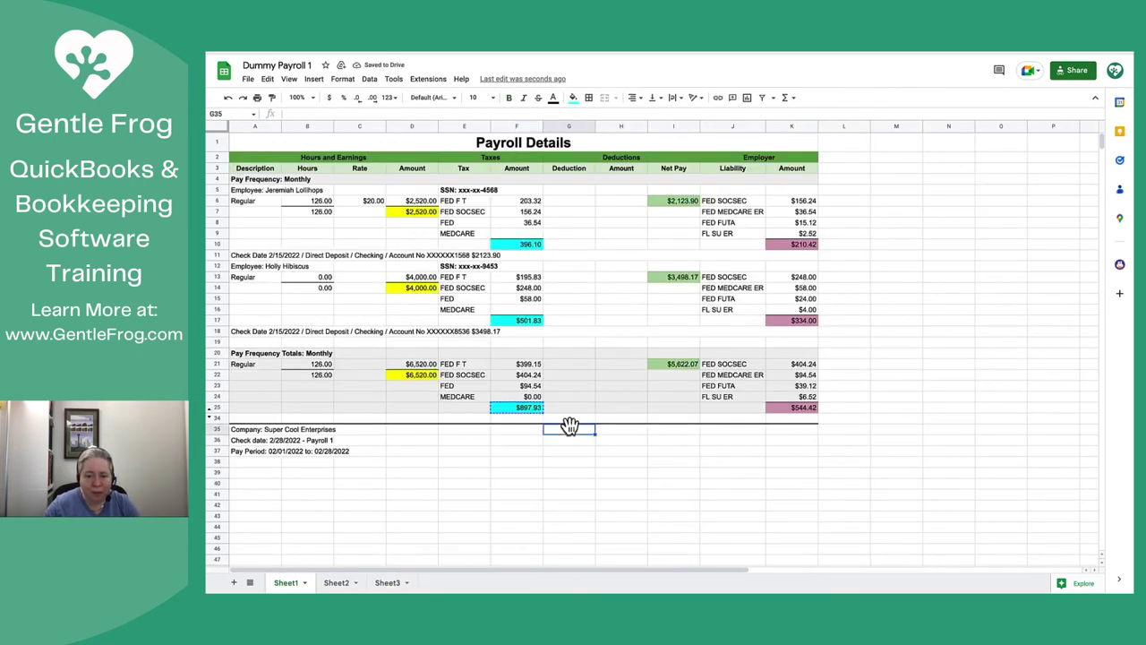
# Copy the 897.93 taxes total from Sheet1 F25 and paste it as values only into H17
pyautogui.click(517, 411)
pyautogui.rightClick(519, 411)
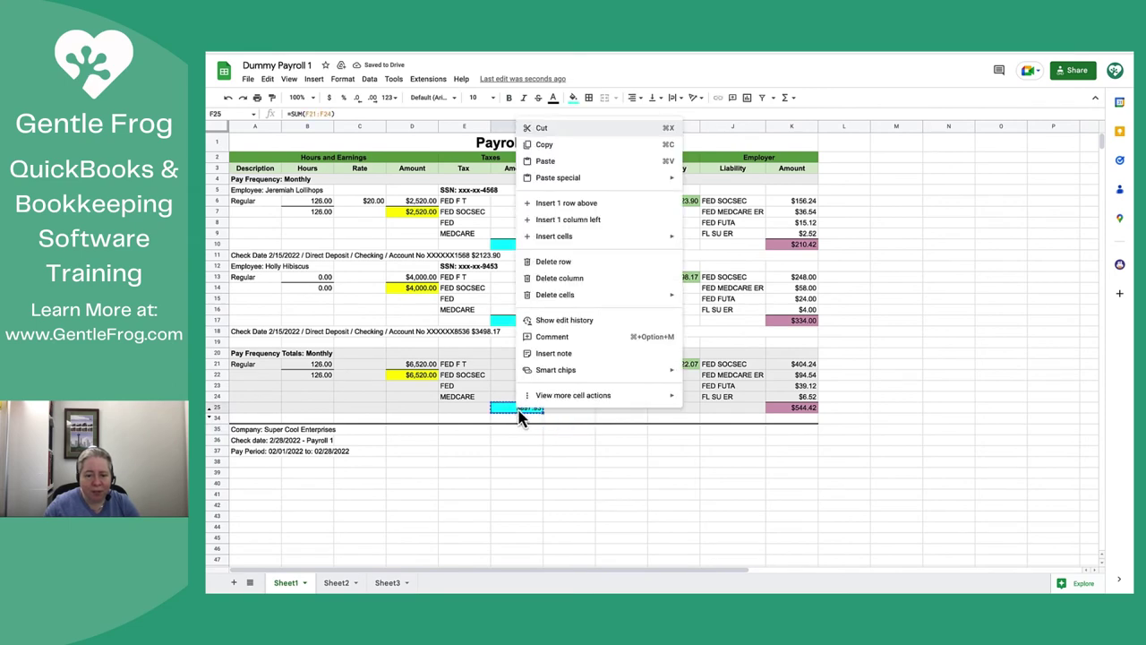
pyautogui.click(555, 163)
pyautogui.click(385, 583)
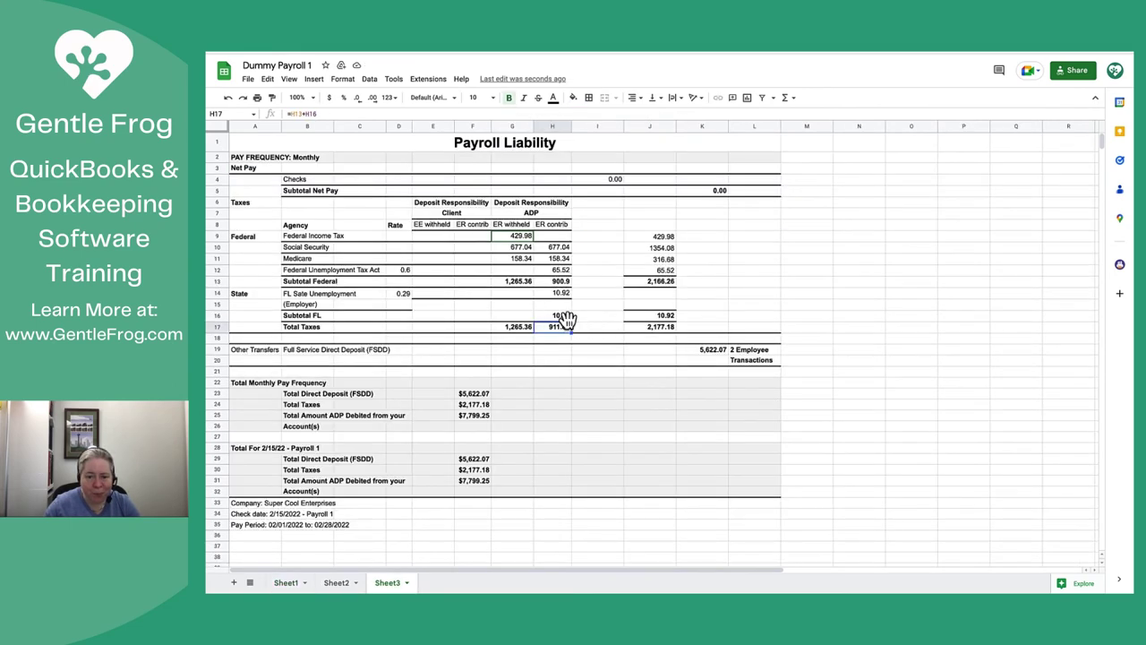
pyautogui.rightClick(558, 327)
pyautogui.moveTo(627, 364)
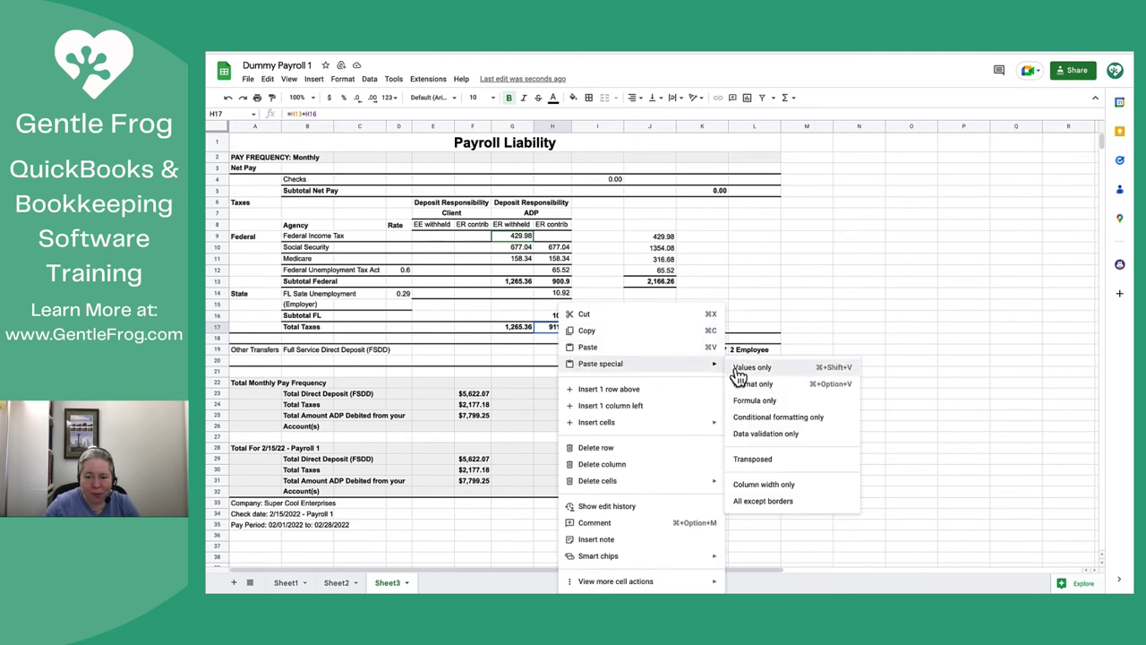
pyautogui.click(750, 367)
pyautogui.click(582, 295)
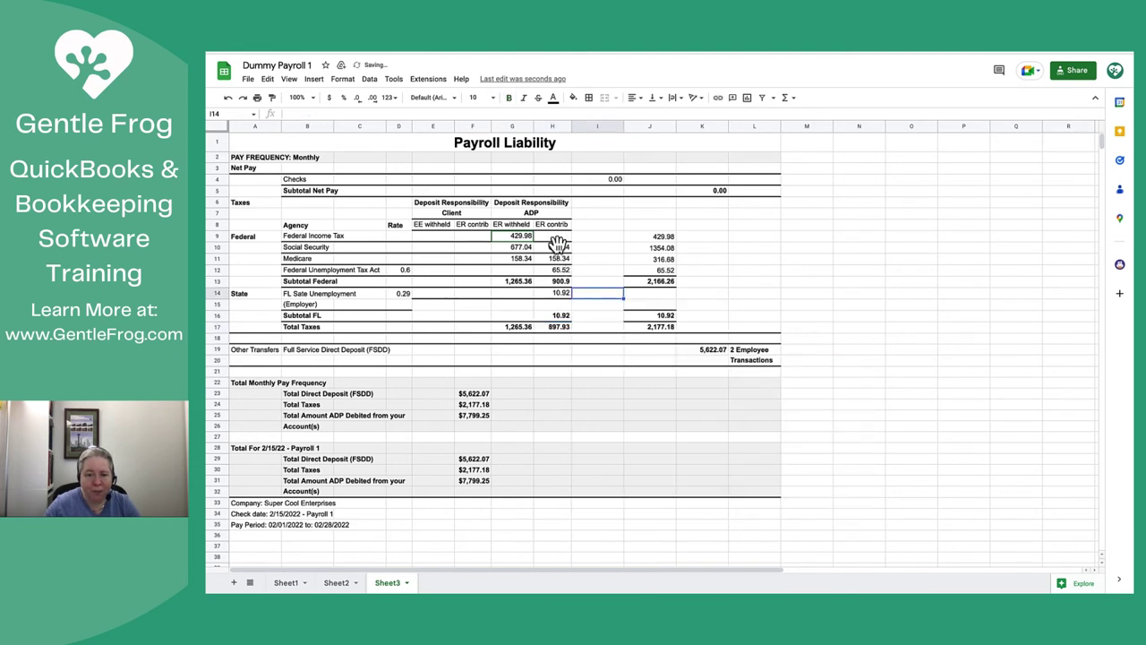
# Clear the employer contribution amounts in H10:H16 so total taxes become 1,265.36
pyautogui.moveTo(558, 243); pyautogui.dragTo(558, 322)
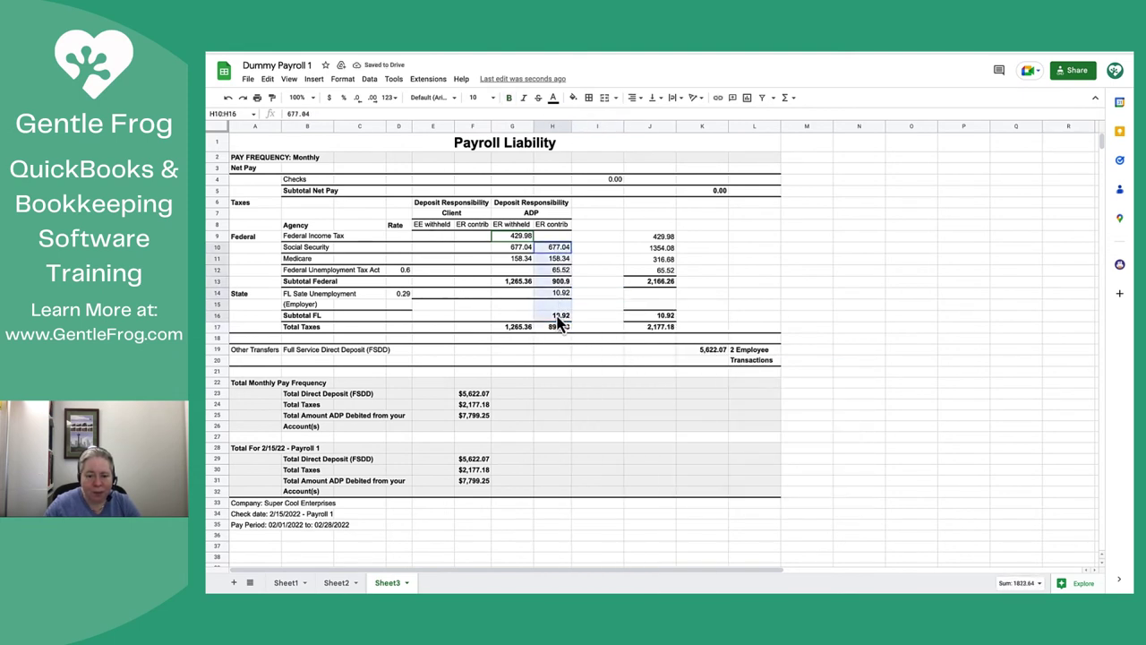
pyautogui.press('Delete')
pyautogui.press('Right')
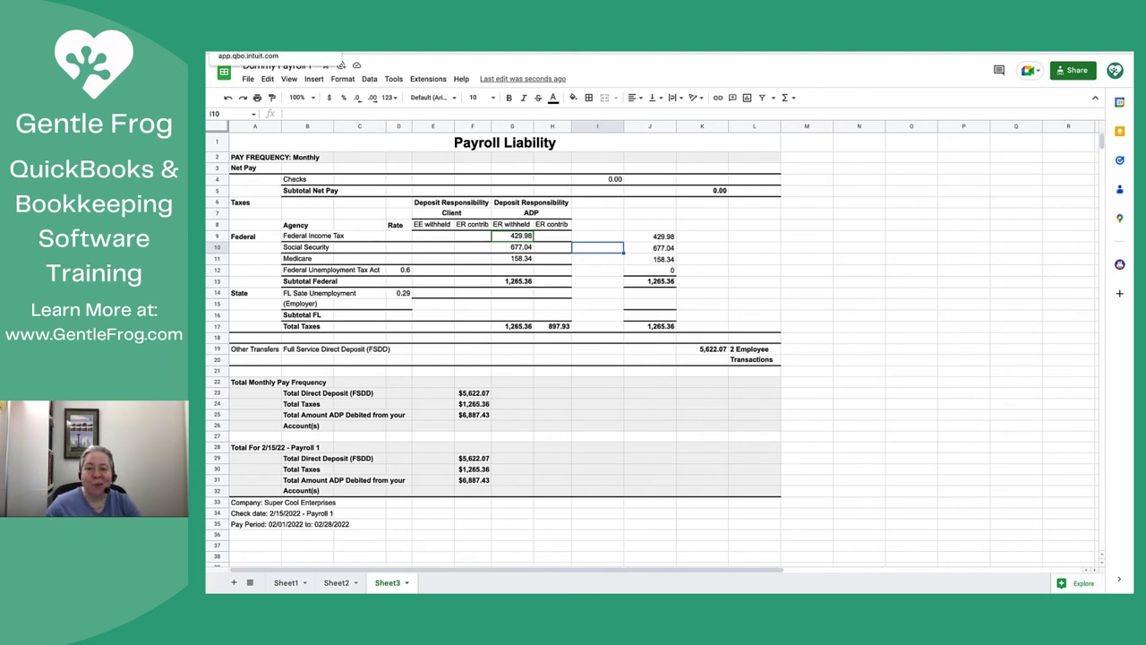
pyautogui.click(283, 63)
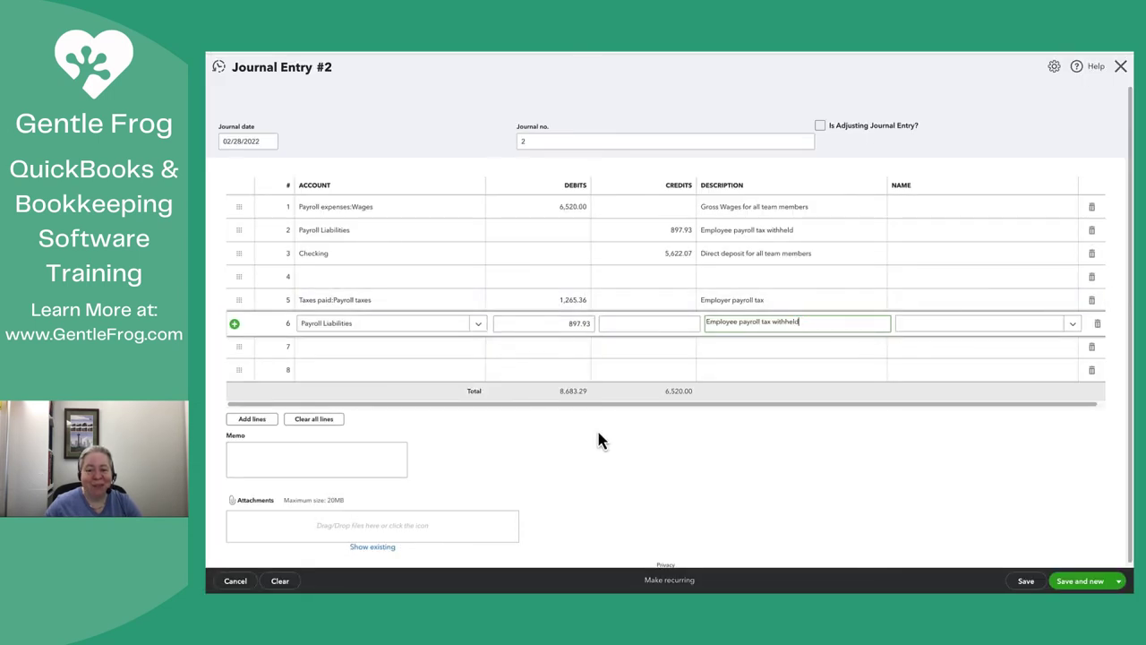
# Commit line 6's 897.93 Payroll Liabilities debit by moving into line 7's Account cell
pyautogui.click(397, 348)
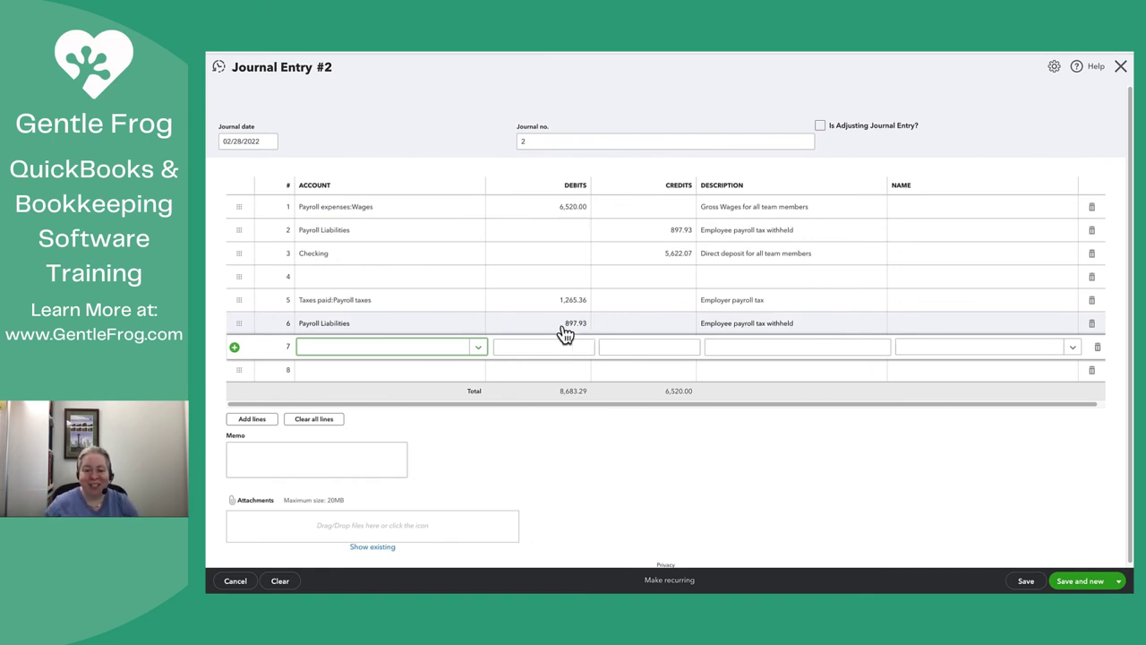
# Credit Checking 2,163.29 on line 7, described 'Payroll tax reemitted via payroll company'
pyautogui.click(421, 353)
pyautogui.write('Check')
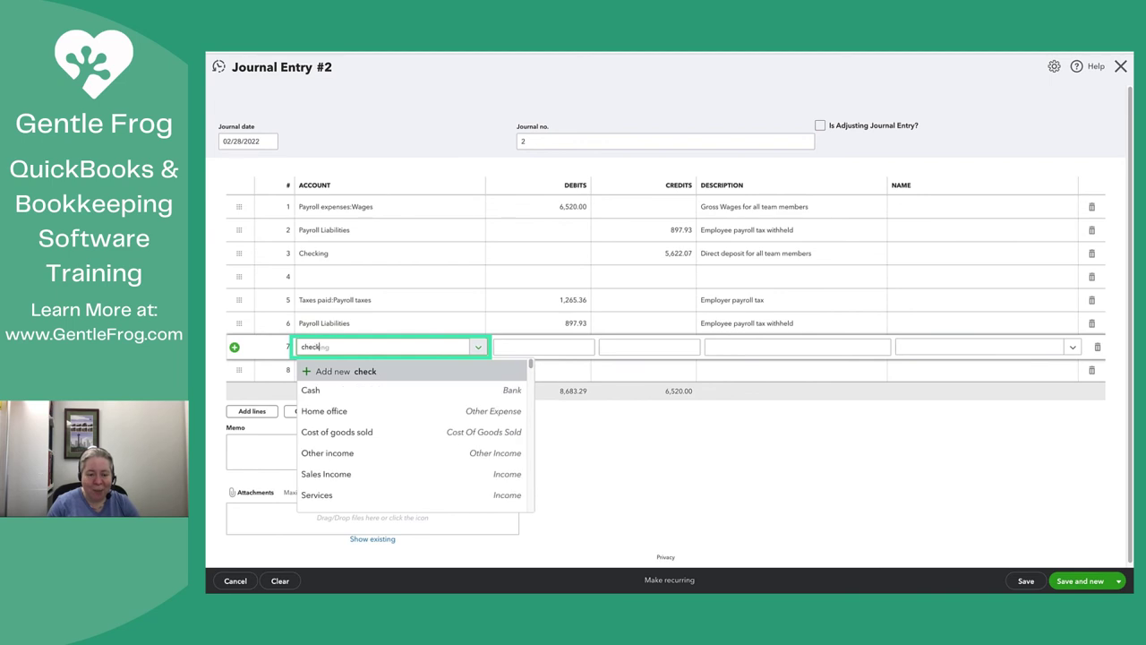
pyautogui.press('Tab')
pyautogui.press('Tab')
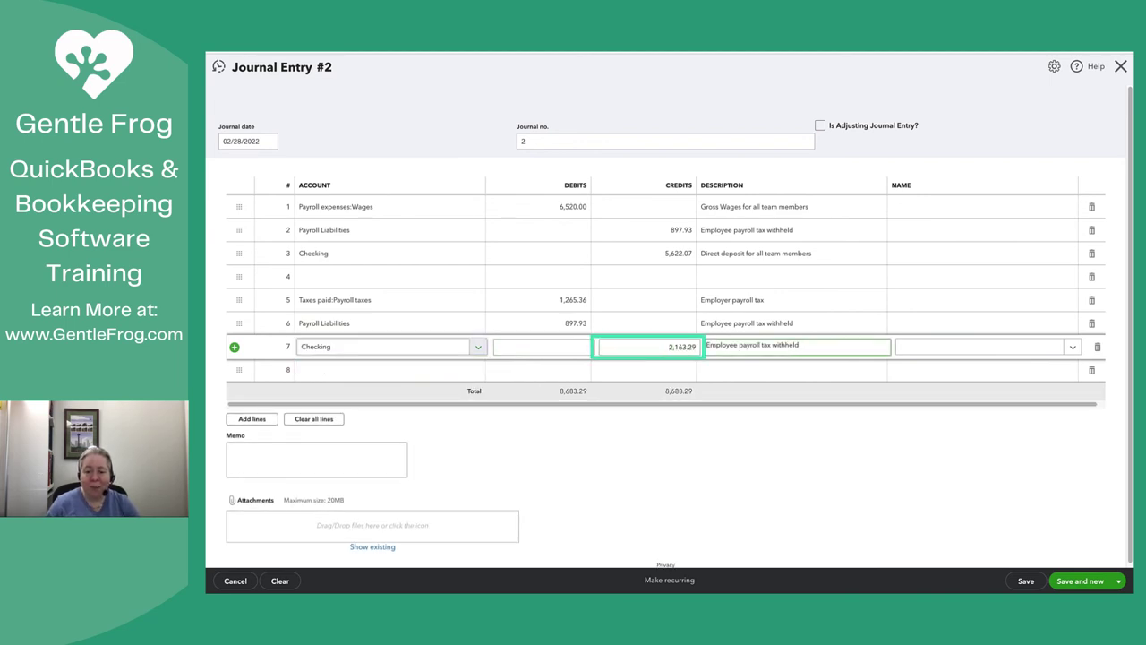
pyautogui.press('Tab')
pyautogui.press('BackSpace')
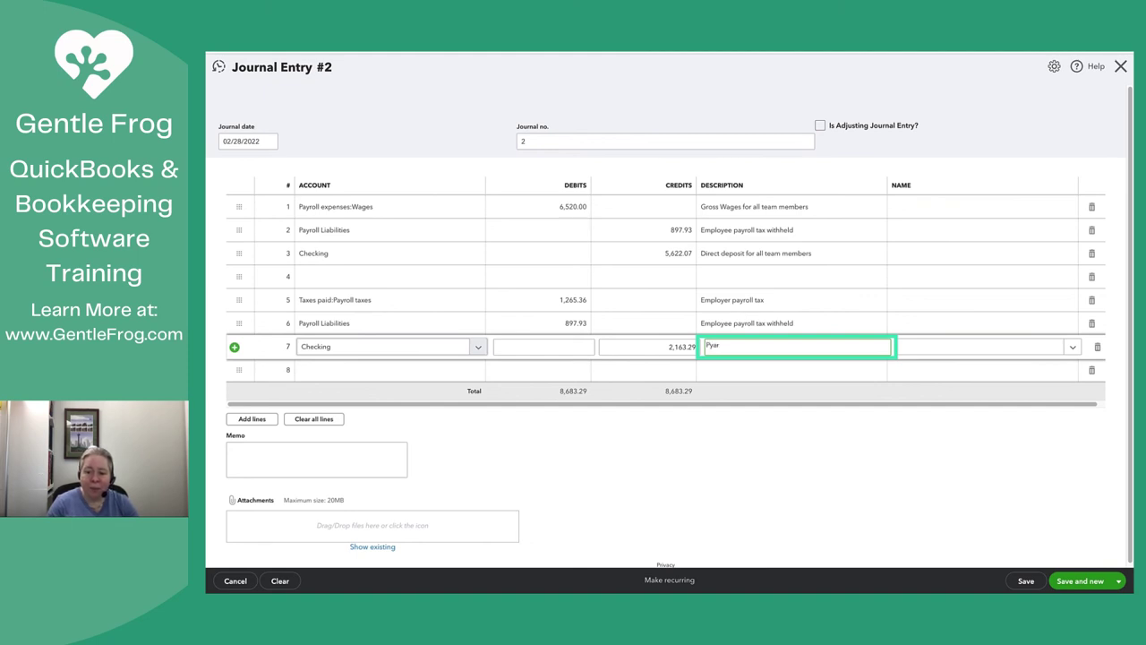
pyautogui.write('Payroll tax re')
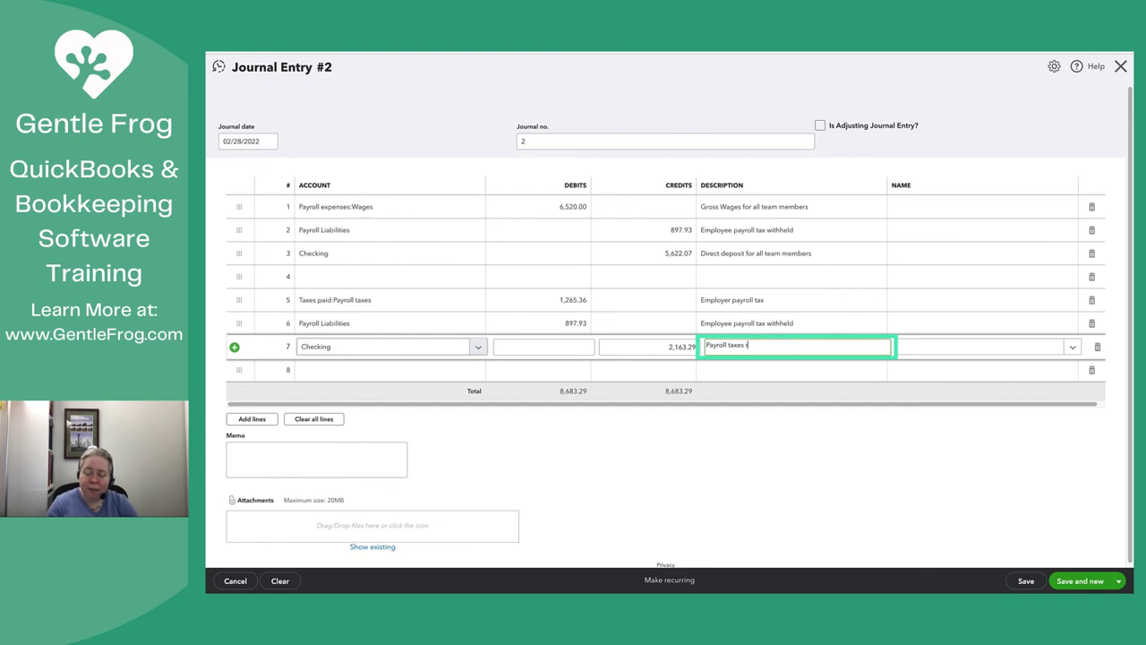
pyautogui.write('emitted')
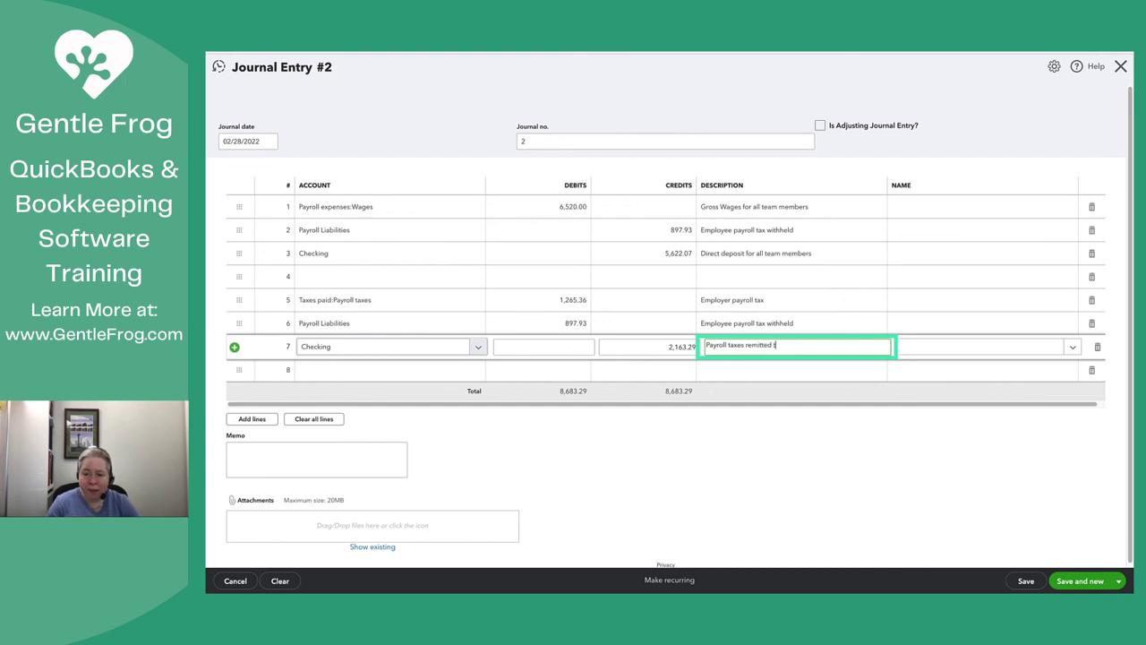
pyautogui.write(' via payroll company')
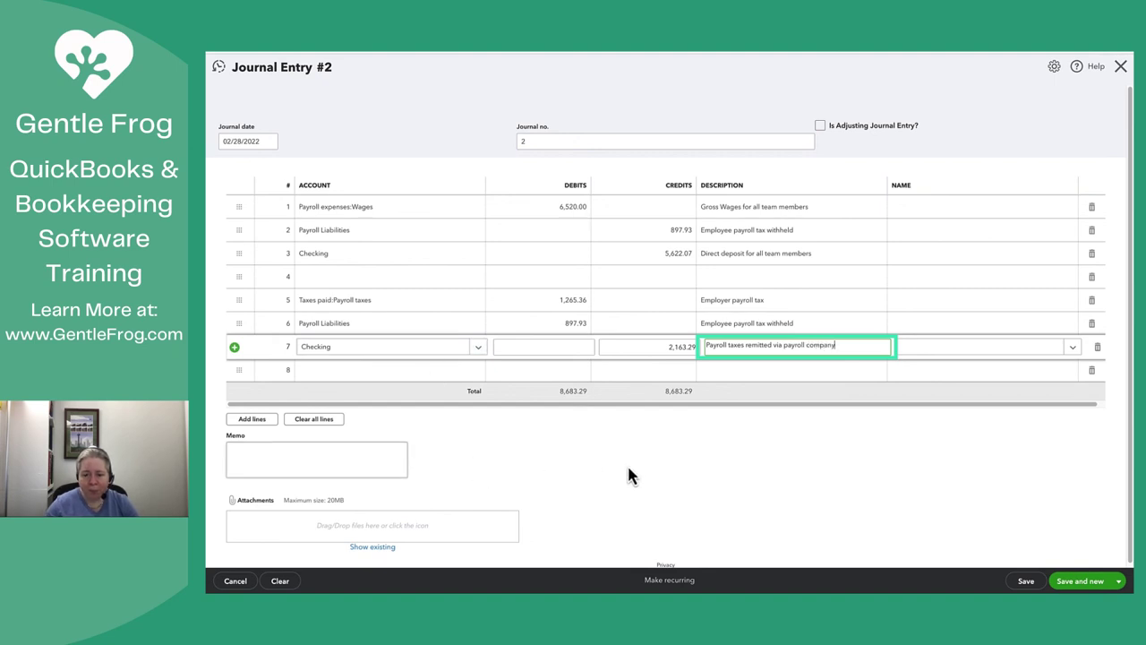
pyautogui.press('Tab')
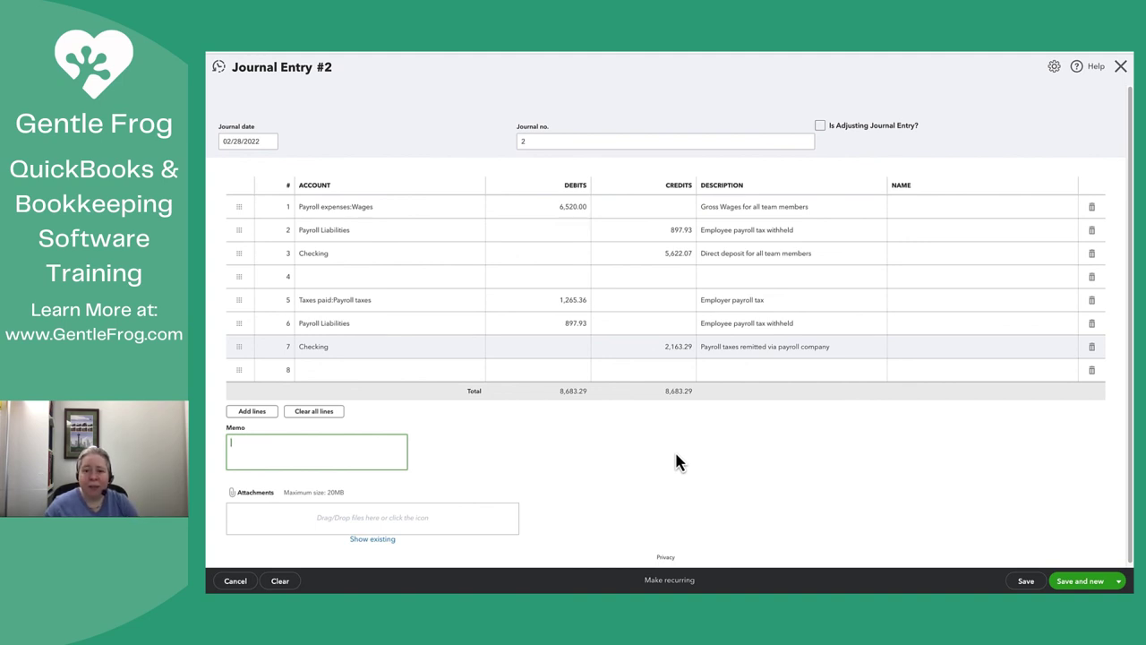
# Save Journal Entry #2 with six balanced lines at 8,683.29, dropping the empty line
pyautogui.click(1024, 580)
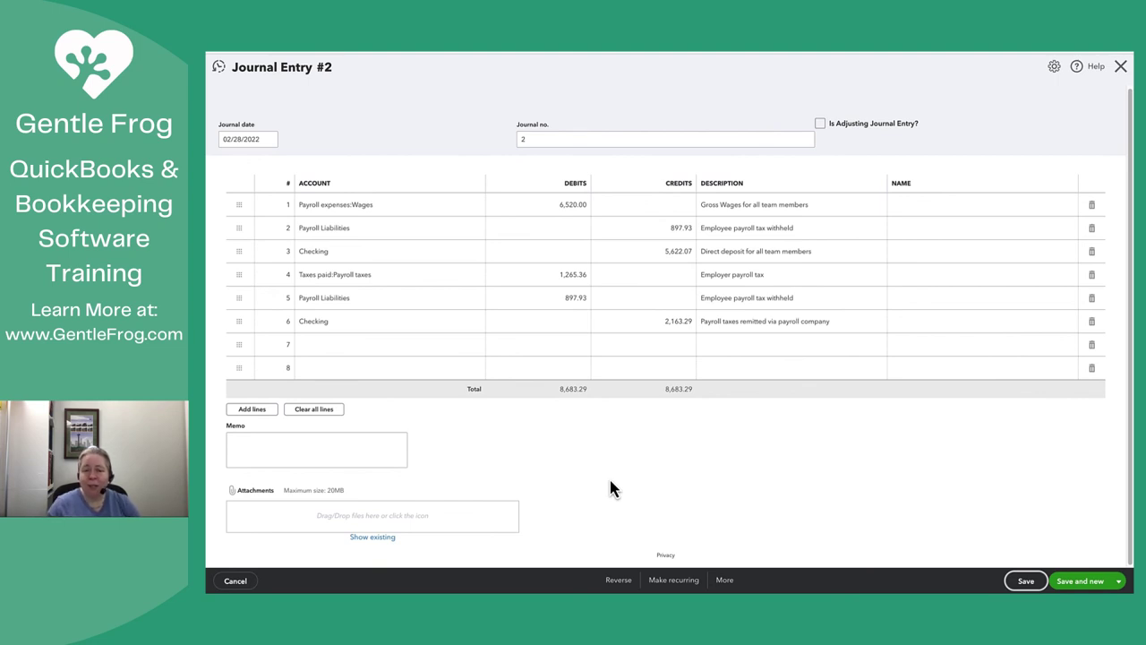
# Double-check the payroll spreadsheet, then Save and close Journal Entry #2
pyautogui.click(382, 52)
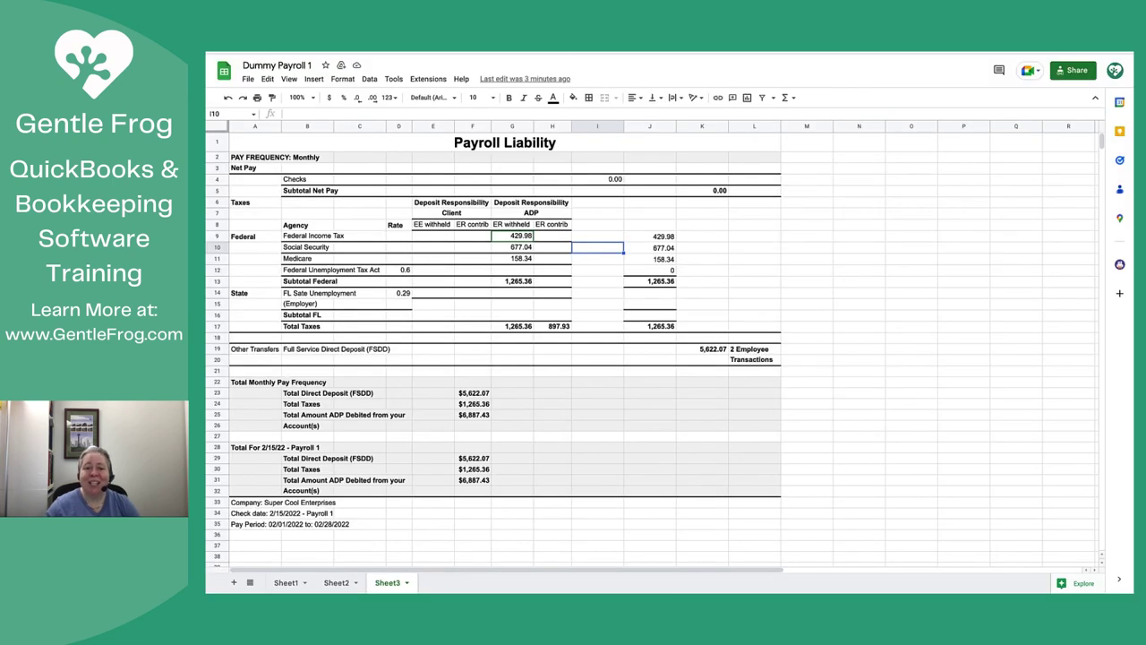
pyautogui.click(312, 52)
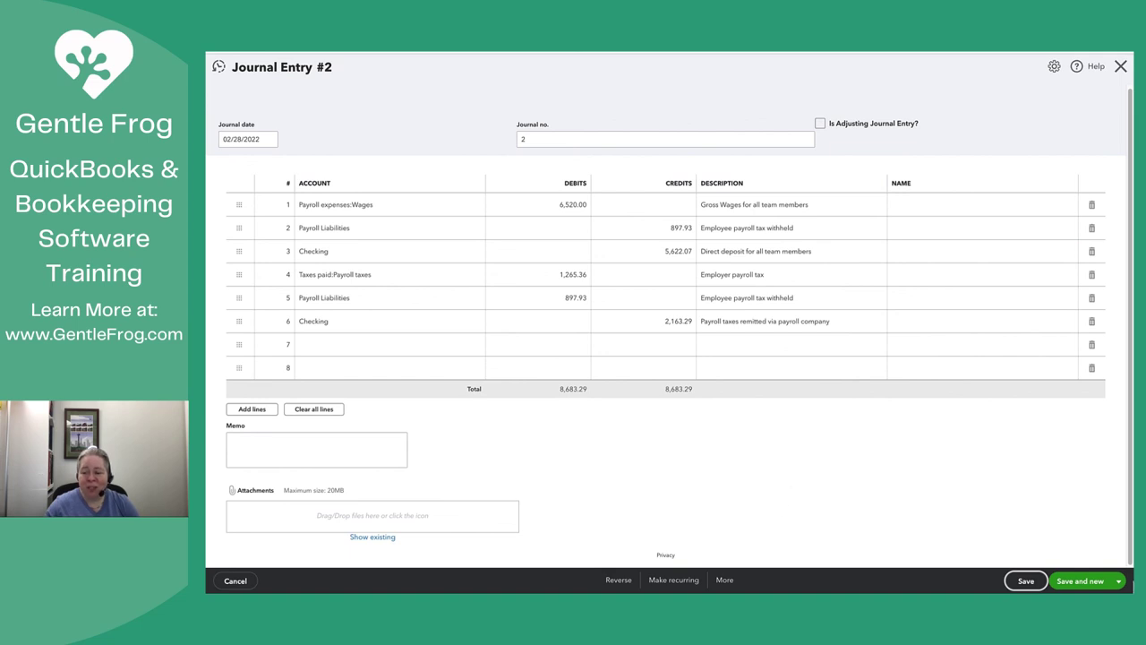
pyautogui.click(1119, 581)
pyautogui.click(1086, 570)
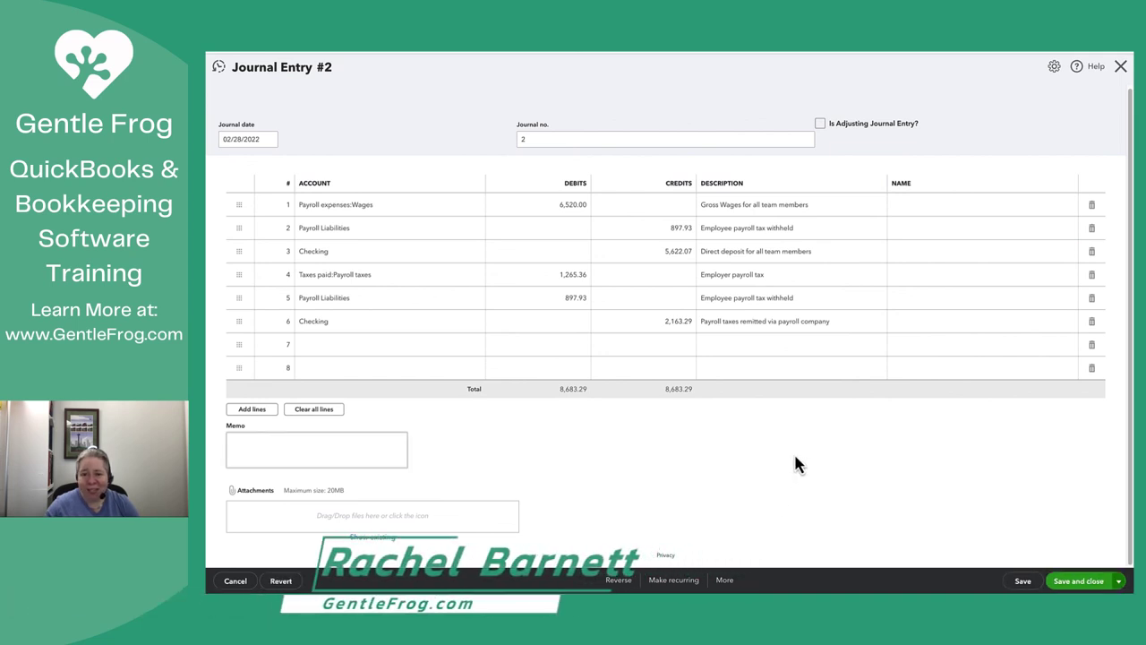